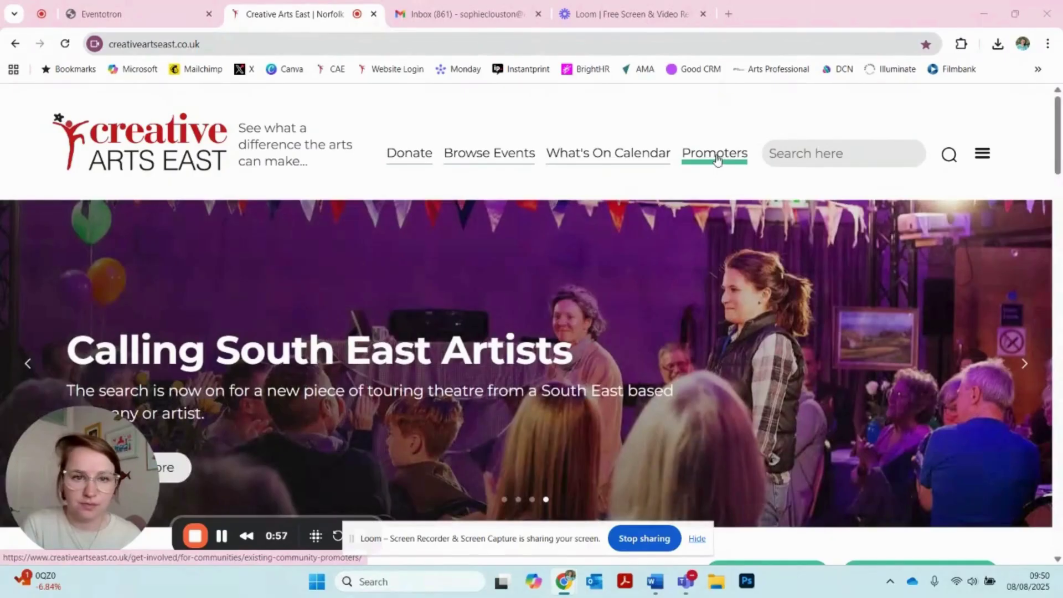
Open the Promoters page of the Creative Arts East website and view the links for existing members
{"action": "left_click", "coordinate": [716, 158]}
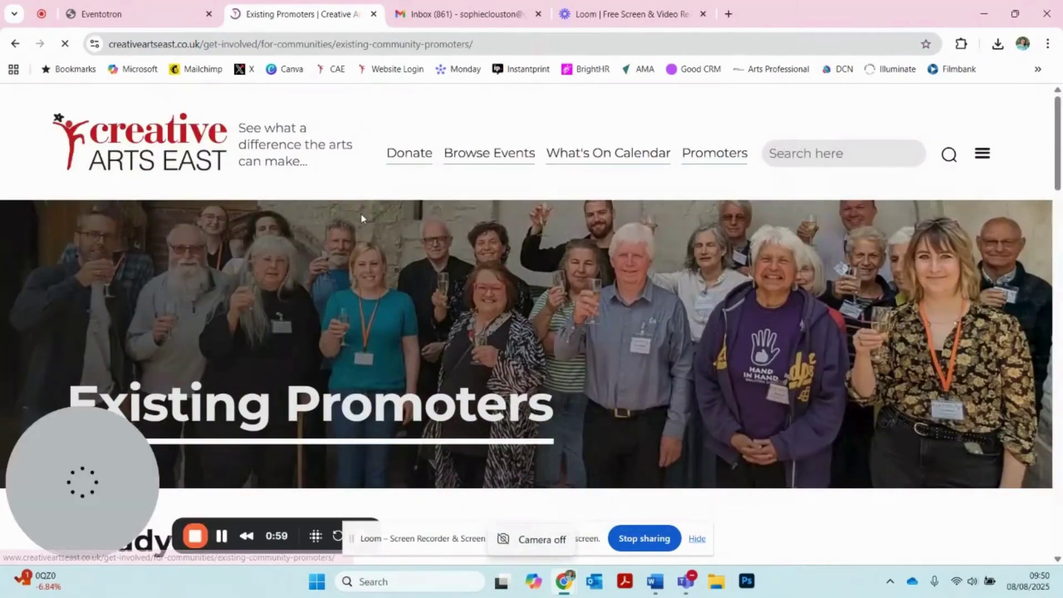
{"action": "scroll", "coordinate": [360, 212], "scroll_direction": "down", "scroll_amount": 4}
{"action": "scroll", "coordinate": [361, 214], "scroll_direction": "down", "scroll_amount": 2}
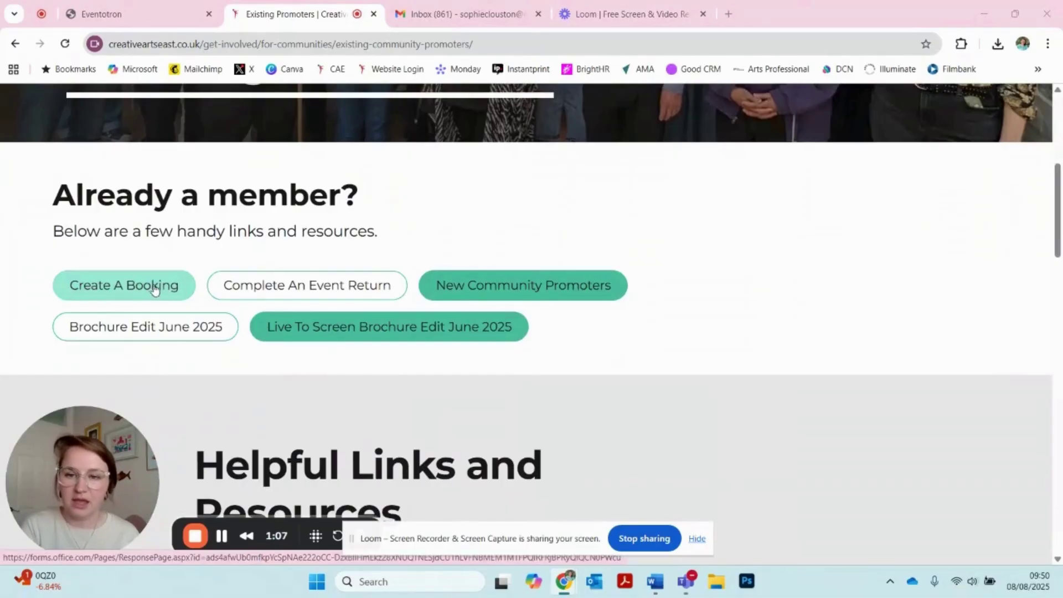
Switch to Eventotron and sign in as an existing user with the prefilled login details
{"action": "left_click", "coordinate": [171, 20]}
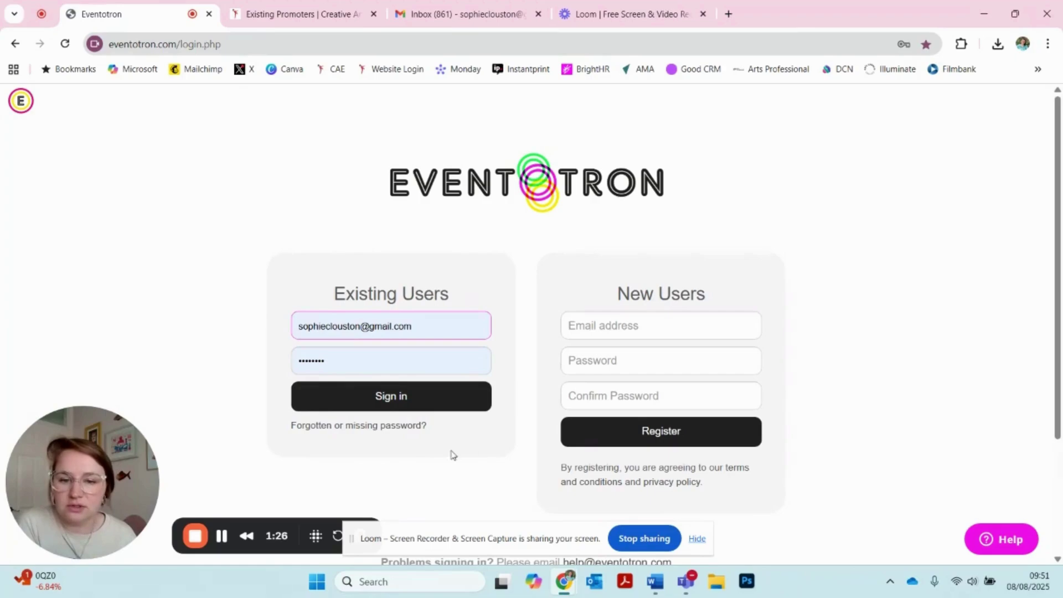
{"action": "left_click", "coordinate": [422, 331]}
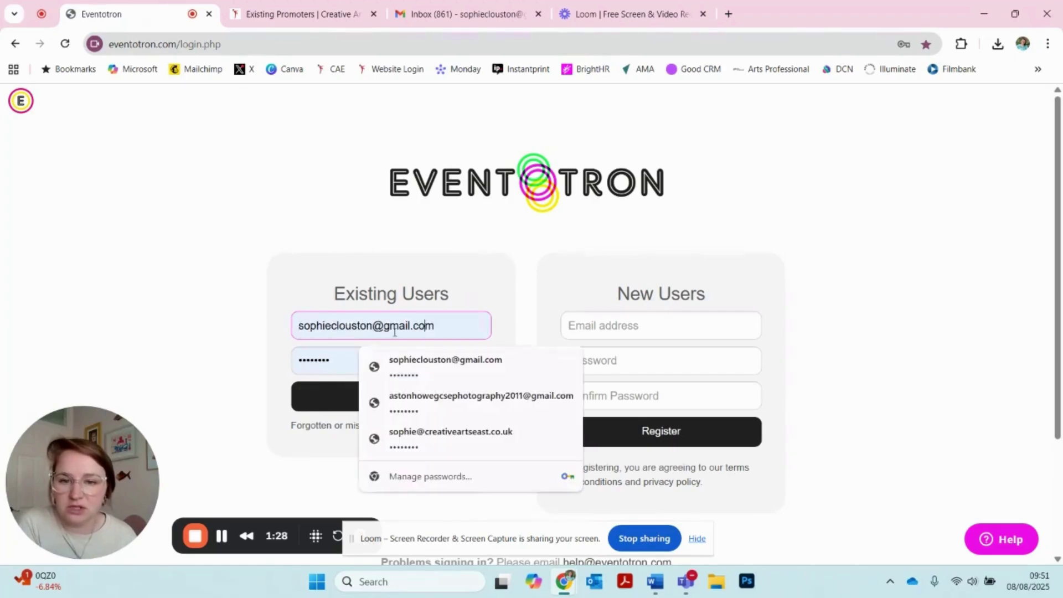
{"action": "left_click", "coordinate": [257, 422]}
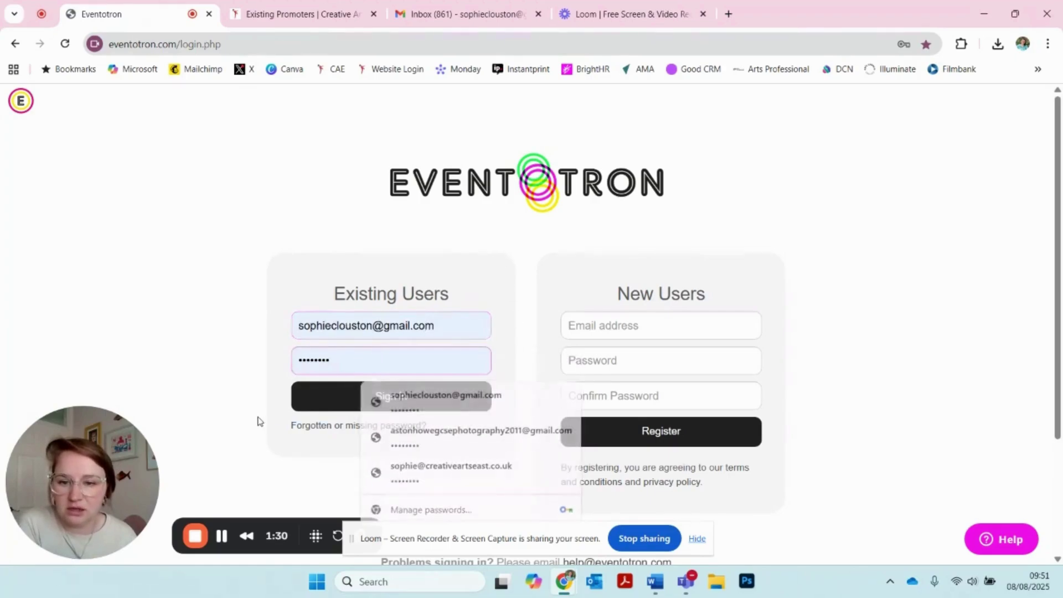
{"action": "left_click", "coordinate": [356, 401]}
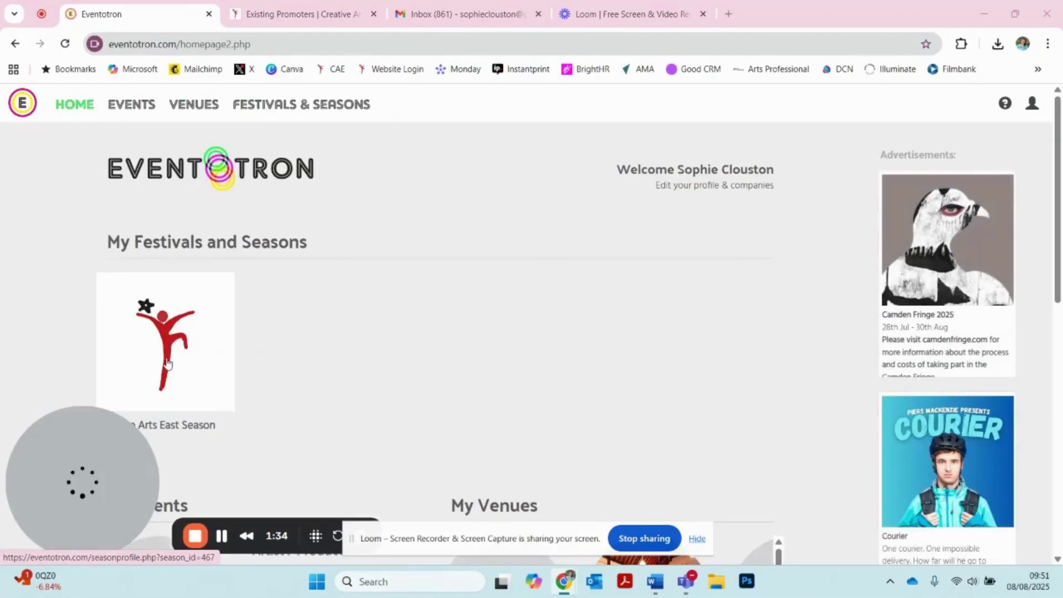
{"action": "left_click_drag", "start_coordinate": [113, 460], "coordinate": [949, 145]}
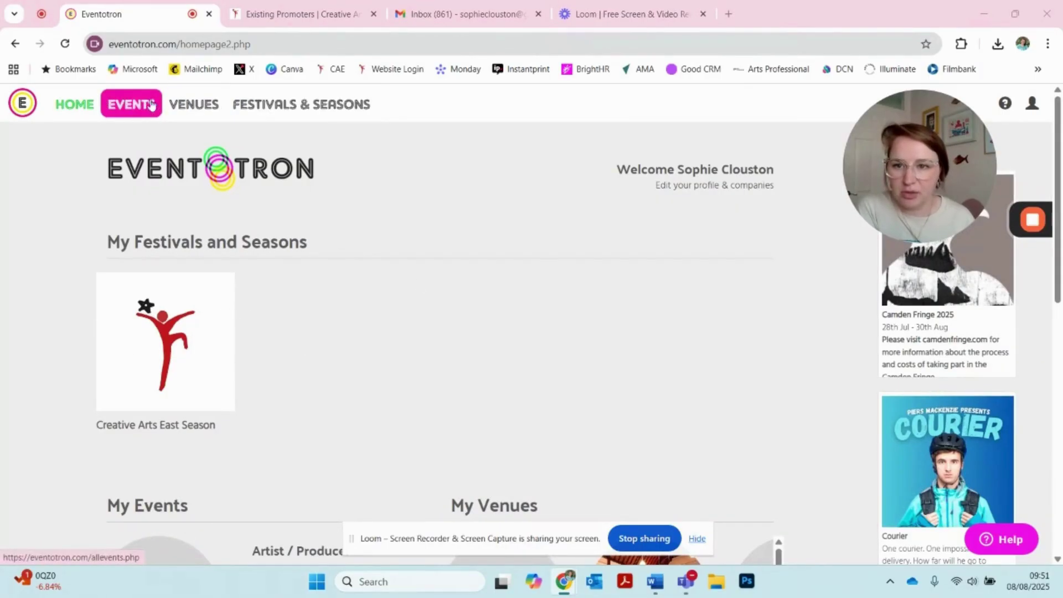
{"action": "scroll", "coordinate": [378, 388], "scroll_direction": "down", "scroll_amount": 2}
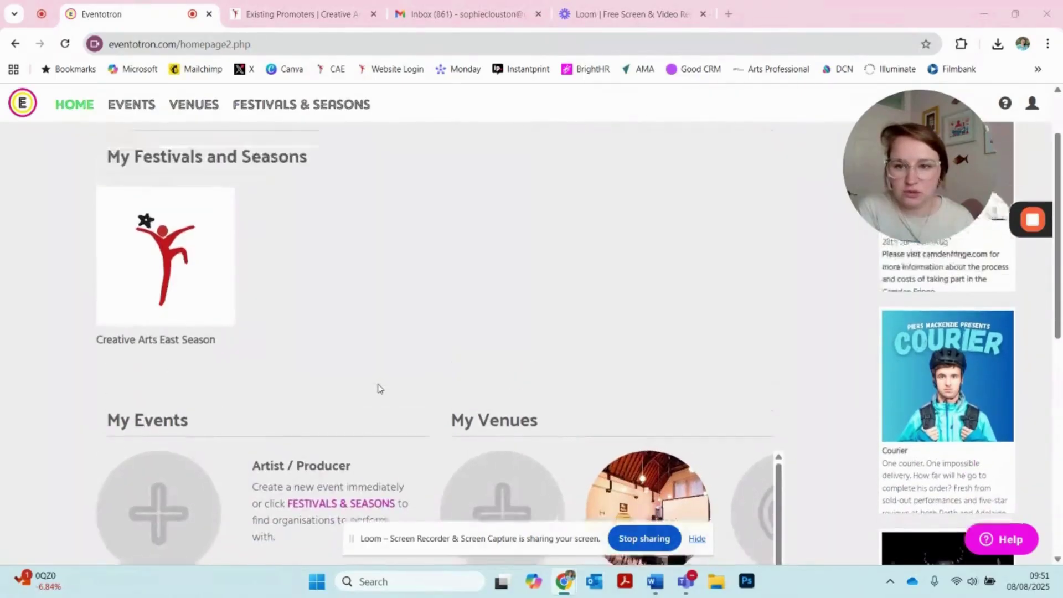
{"action": "scroll", "coordinate": [378, 388], "scroll_direction": "up", "scroll_amount": 2}
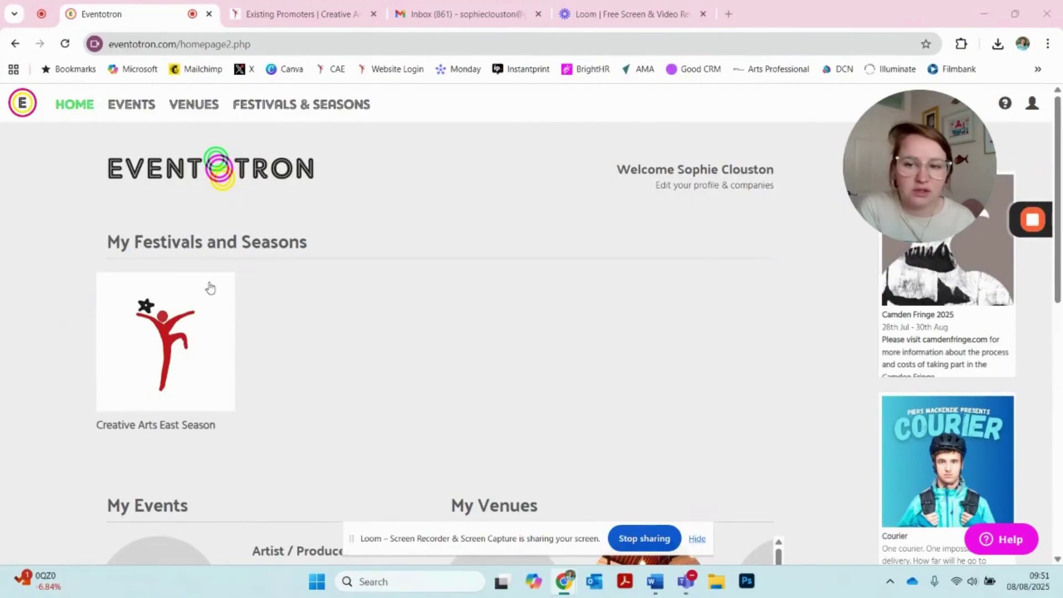
Open the Promoter Bookings of the Creative Arts East Season and look over the brochure of available titles
{"action": "left_click", "coordinate": [177, 384]}
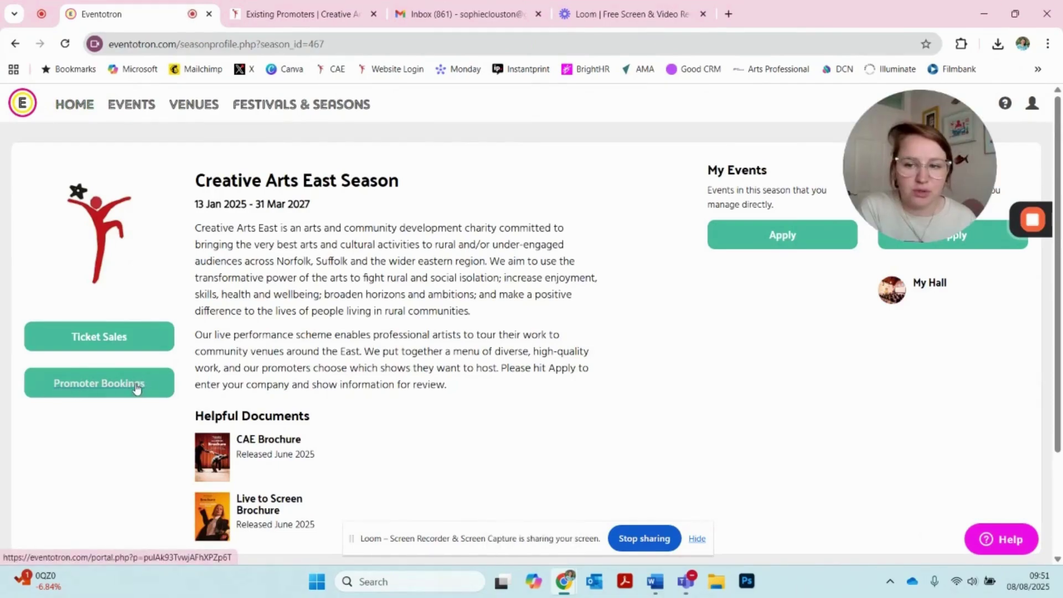
{"action": "left_click", "coordinate": [99, 387]}
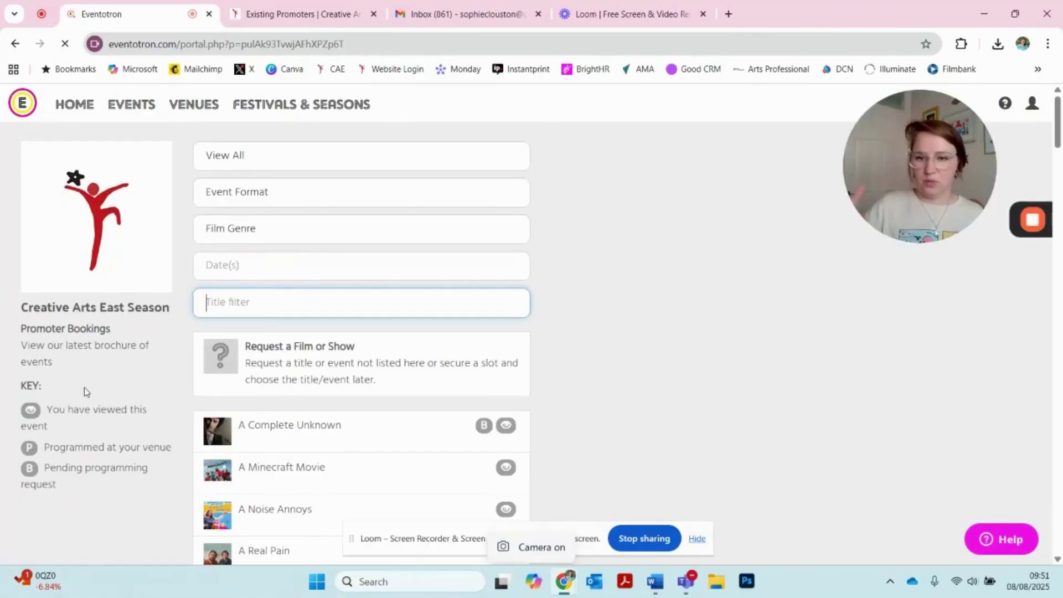
{"action": "scroll", "coordinate": [313, 366], "scroll_direction": "down", "scroll_amount": 10}
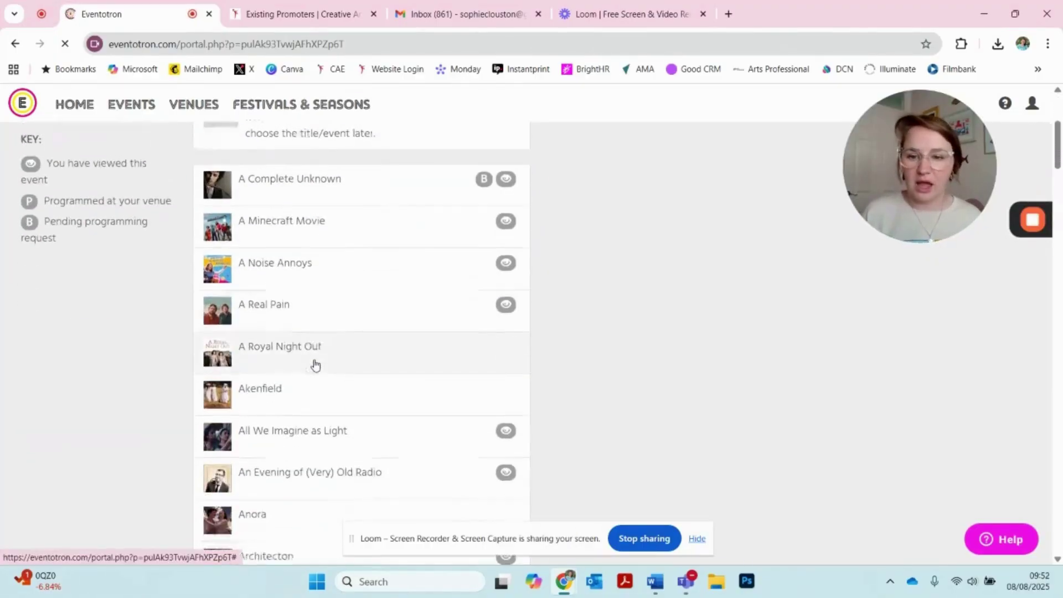
{"action": "scroll", "coordinate": [315, 365], "scroll_direction": "up", "scroll_amount": 10}
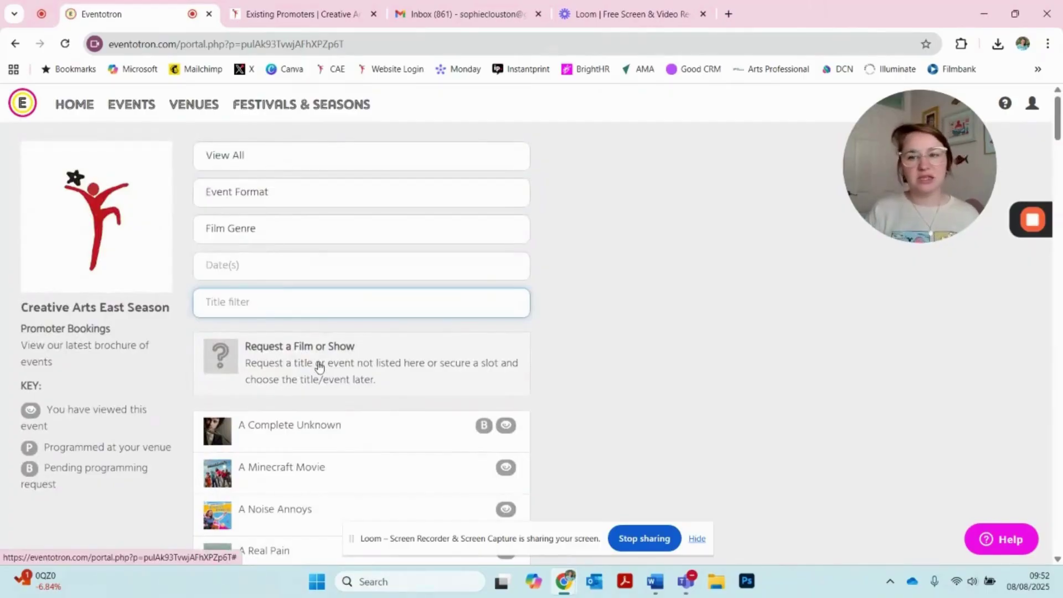
Return to the home page and open the My Hall venue
{"action": "left_click", "coordinate": [76, 105]}
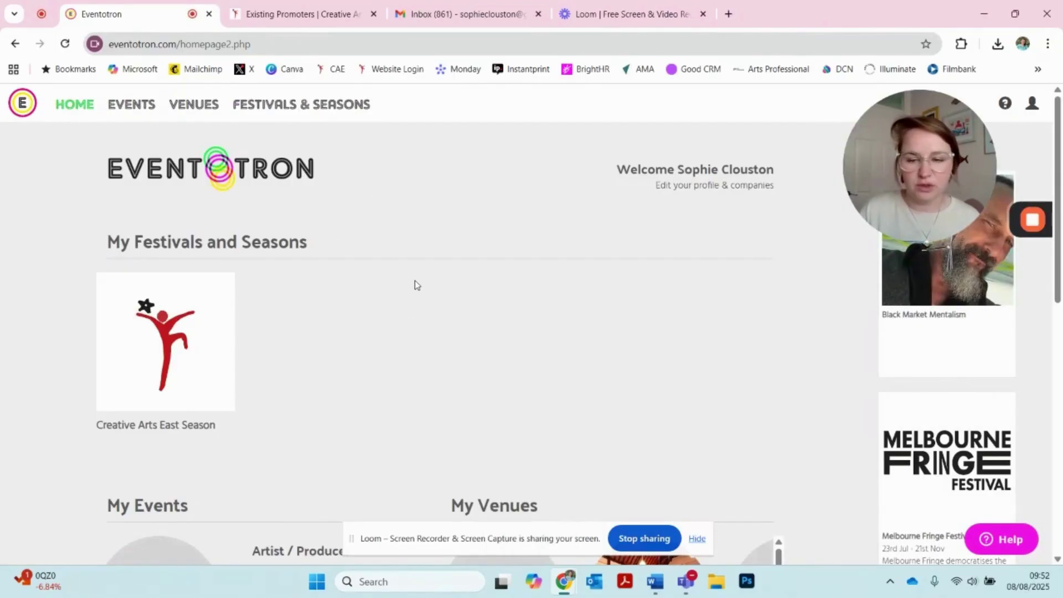
{"action": "scroll", "coordinate": [416, 285], "scroll_direction": "down", "scroll_amount": 5}
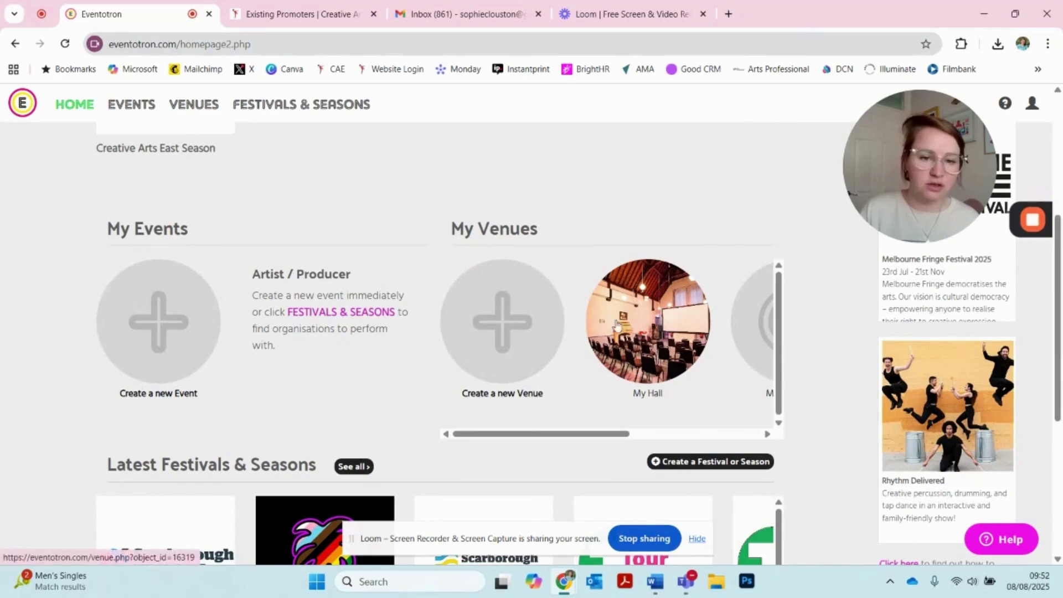
{"action": "mouse_move", "coordinate": [587, 435]}
{"action": "left_mouse_down"}
{"action": "mouse_move", "coordinate": [680, 434]}
{"action": "mouse_move", "coordinate": [582, 434]}
{"action": "left_mouse_up"}
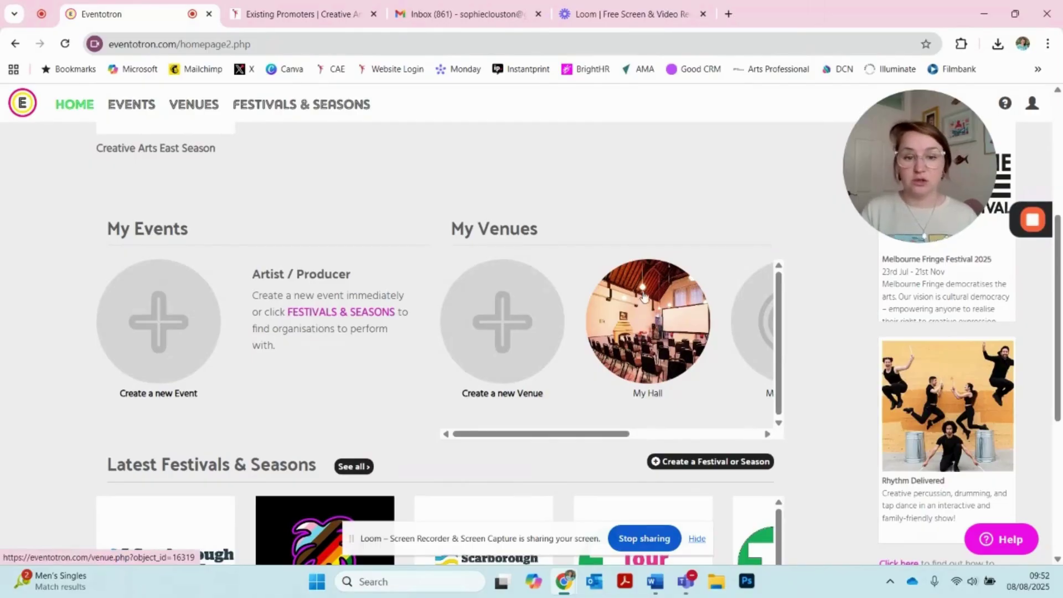
{"action": "left_click", "coordinate": [654, 329]}
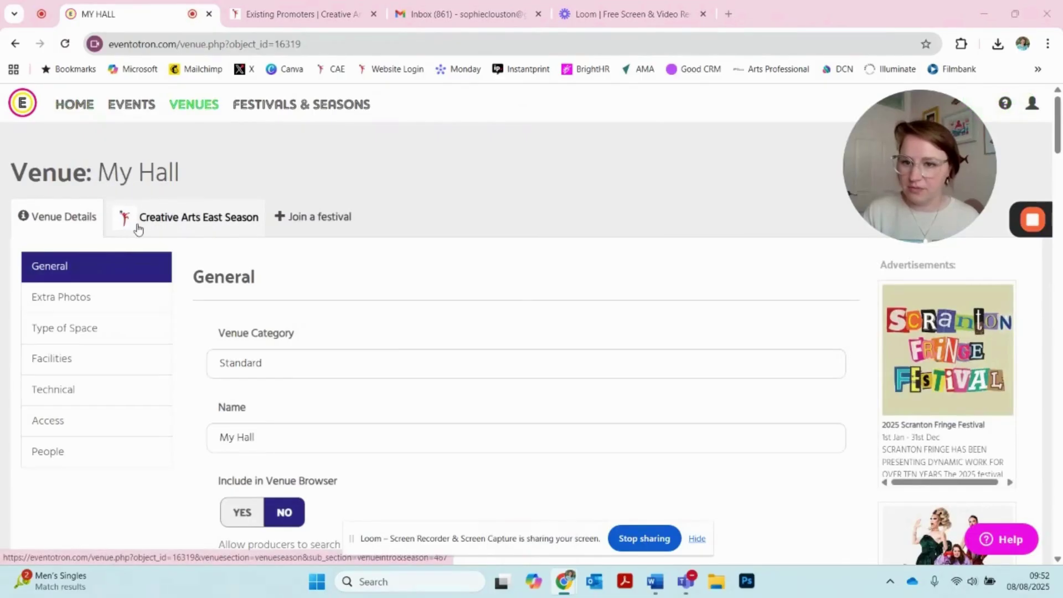
Within the My Hall venue's Creative Arts East Season section, view the events at the venue
{"action": "left_click", "coordinate": [194, 230]}
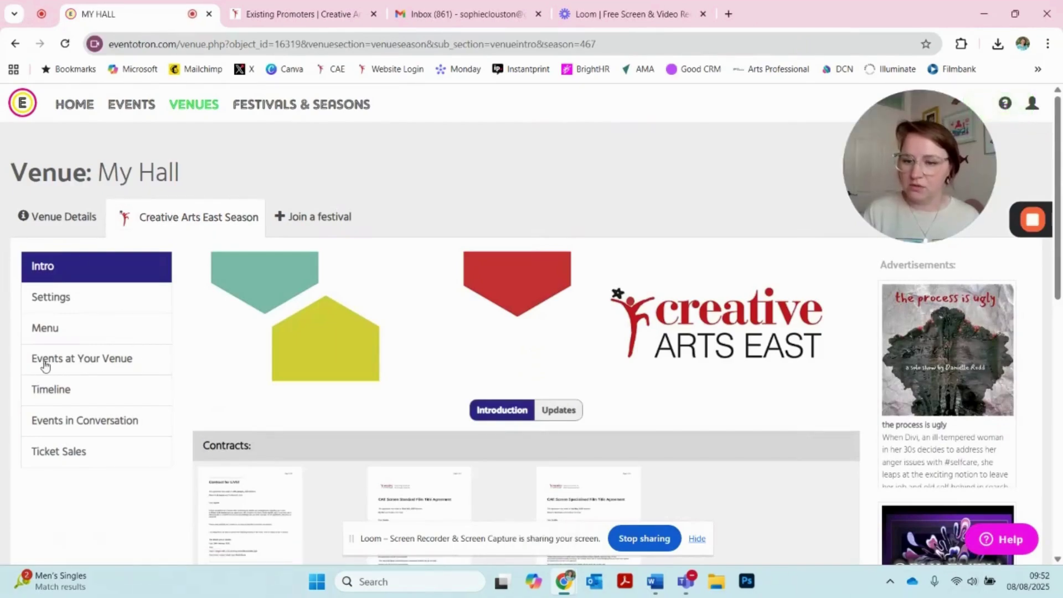
{"action": "left_click", "coordinate": [73, 367]}
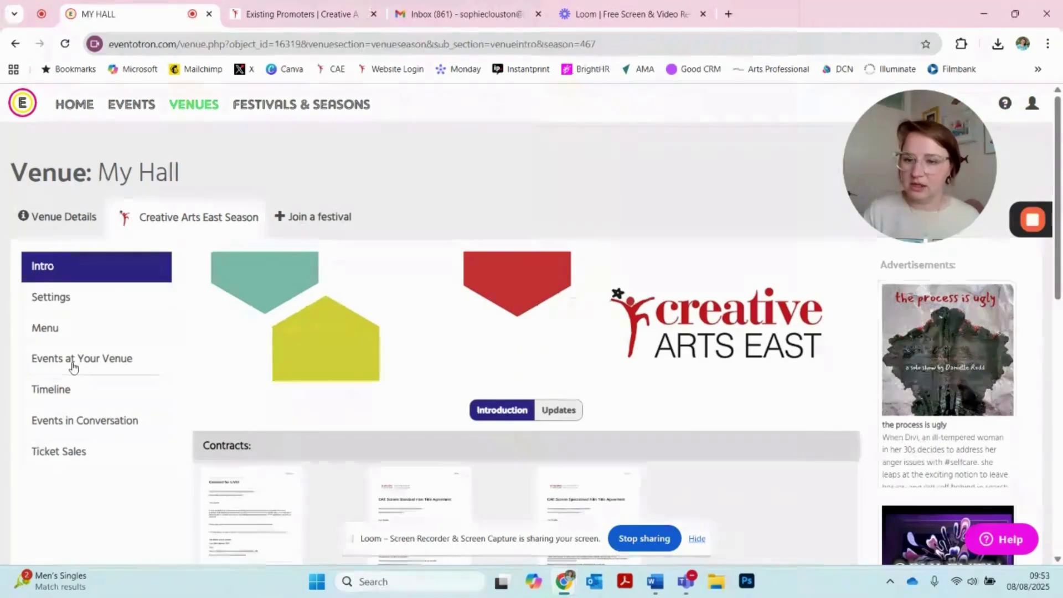
{"action": "scroll", "coordinate": [73, 366], "scroll_direction": "down", "scroll_amount": 2}
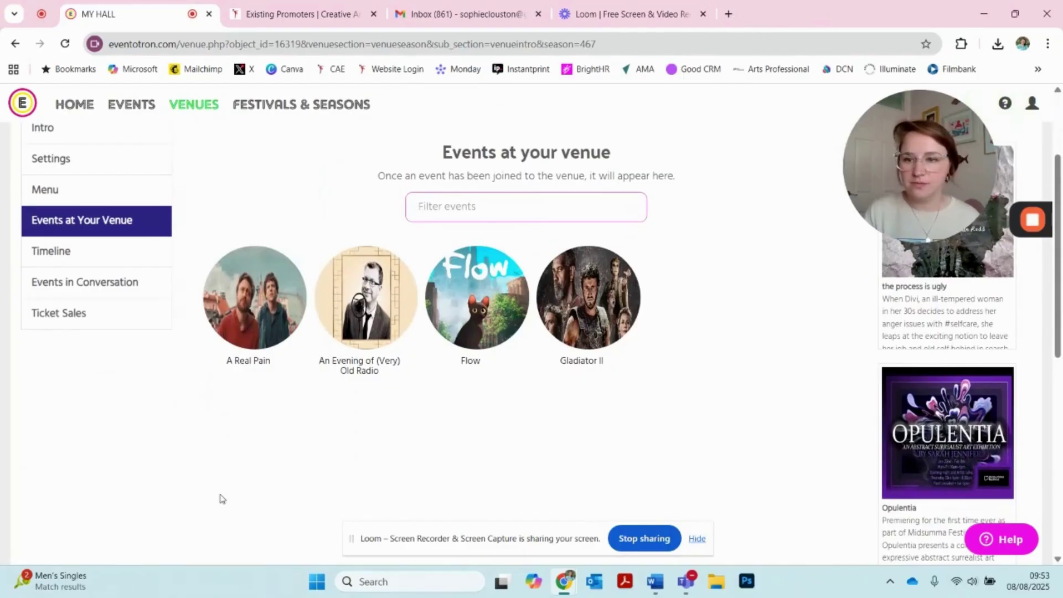
{"action": "scroll", "coordinate": [220, 498], "scroll_direction": "up", "scroll_amount": 2}
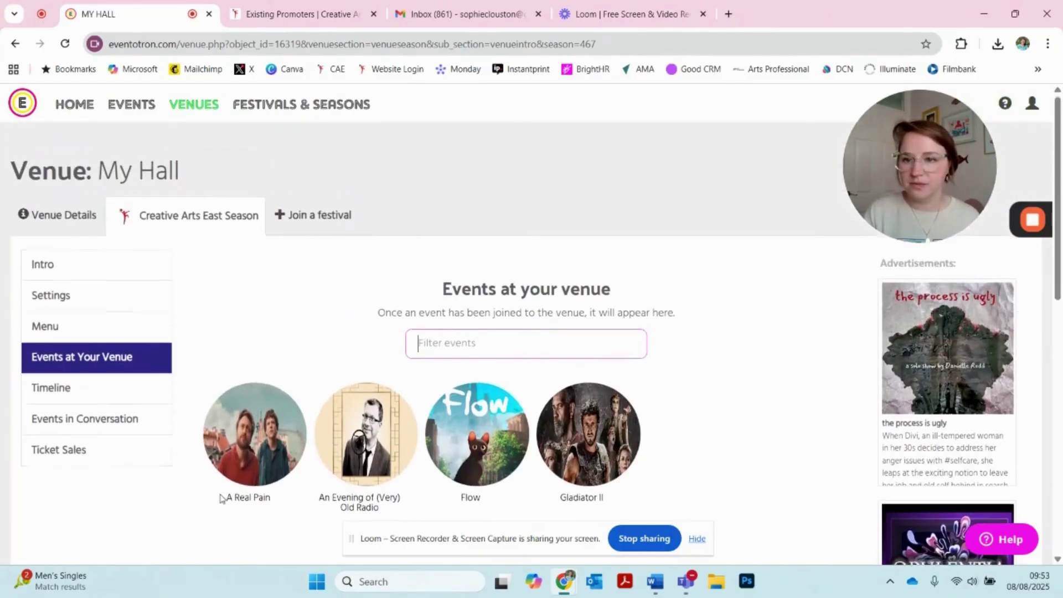
Return to the home page and look through its seasons, events, venues and latest festivals sections
{"action": "left_click", "coordinate": [54, 218]}
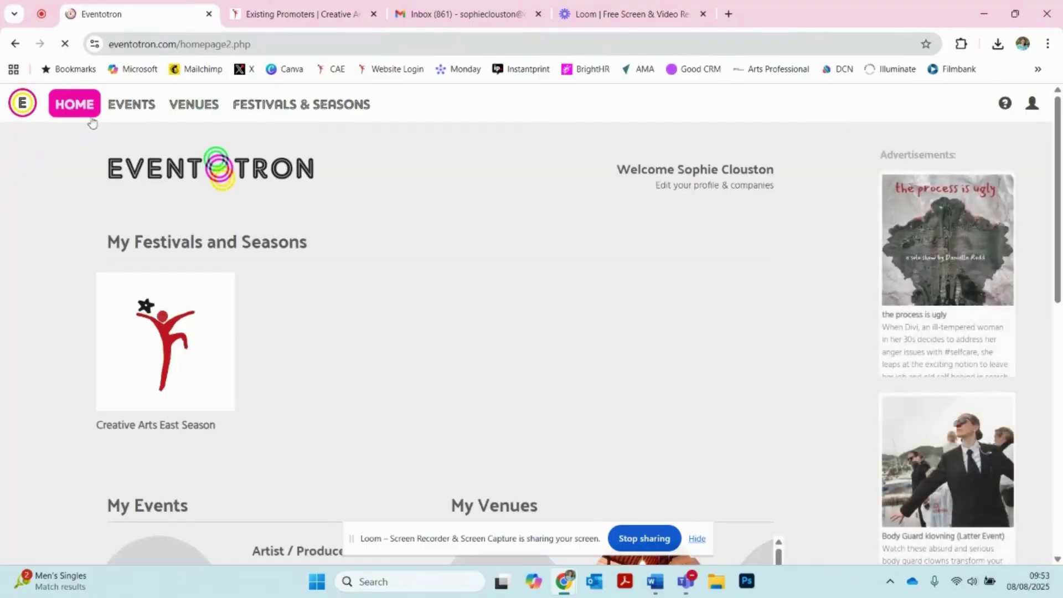
{"action": "scroll", "coordinate": [443, 275], "scroll_direction": "down", "scroll_amount": 6}
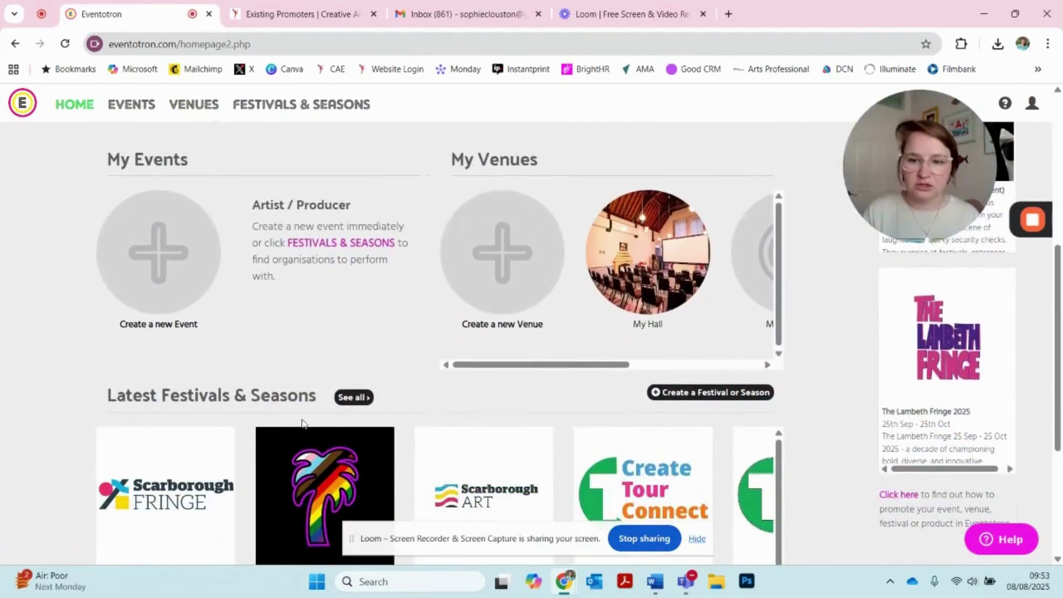
{"action": "scroll", "coordinate": [155, 315], "scroll_direction": "down", "scroll_amount": 1}
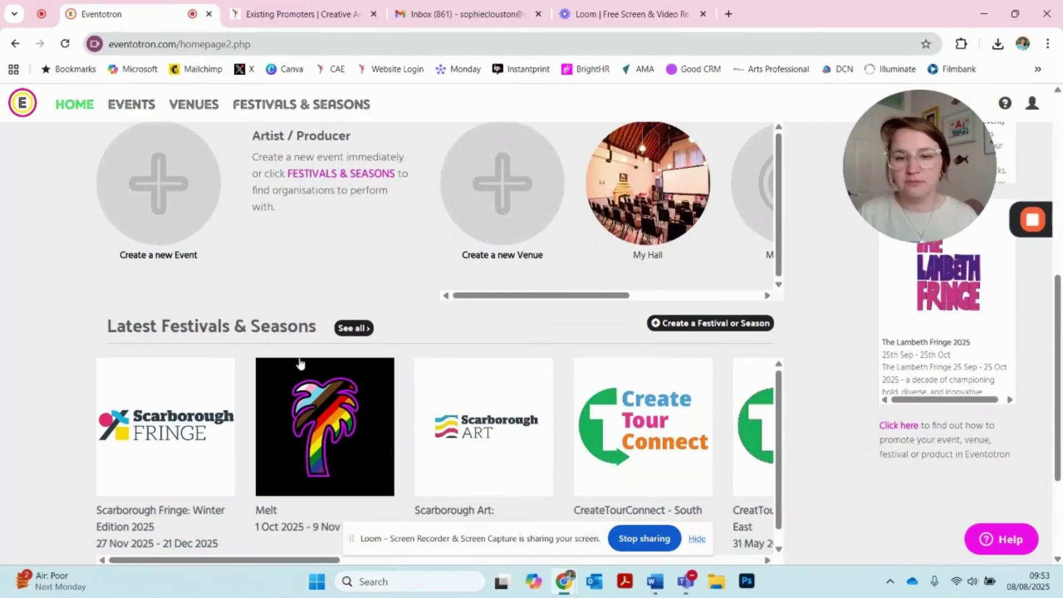
{"action": "scroll", "coordinate": [300, 363], "scroll_direction": "up", "scroll_amount": 6}
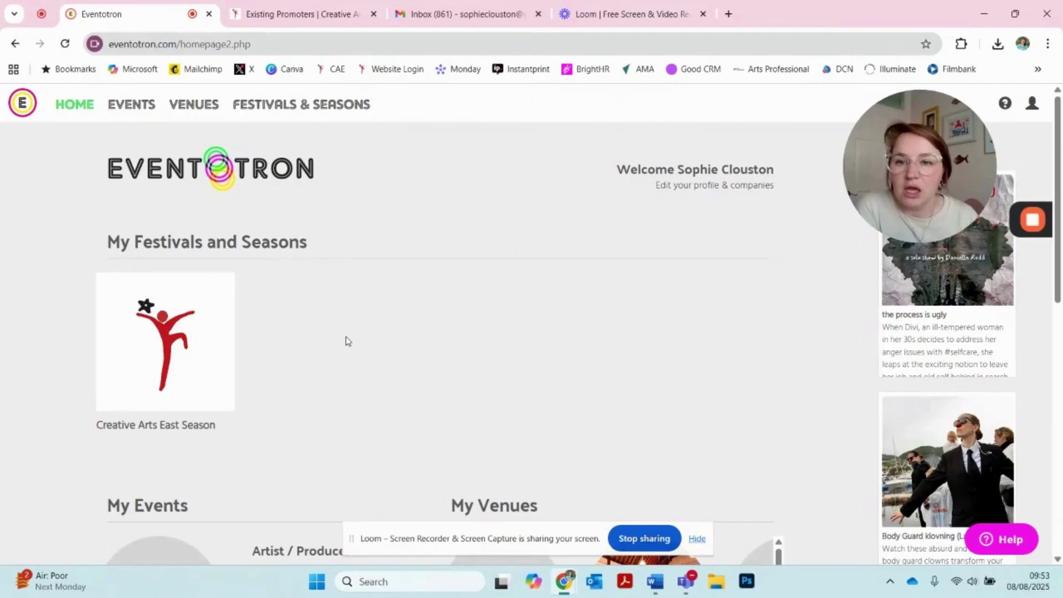
{"action": "scroll", "coordinate": [348, 341], "scroll_direction": "down", "scroll_amount": 2}
{"action": "scroll", "coordinate": [346, 342], "scroll_direction": "up", "scroll_amount": 1}
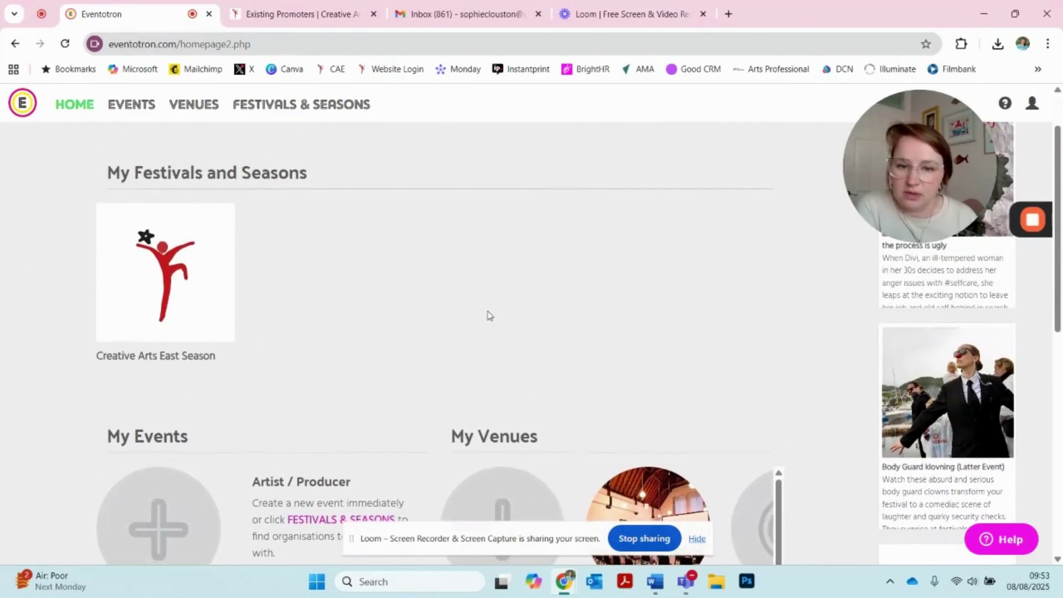
{"action": "scroll", "coordinate": [554, 304], "scroll_direction": "down", "scroll_amount": 2}
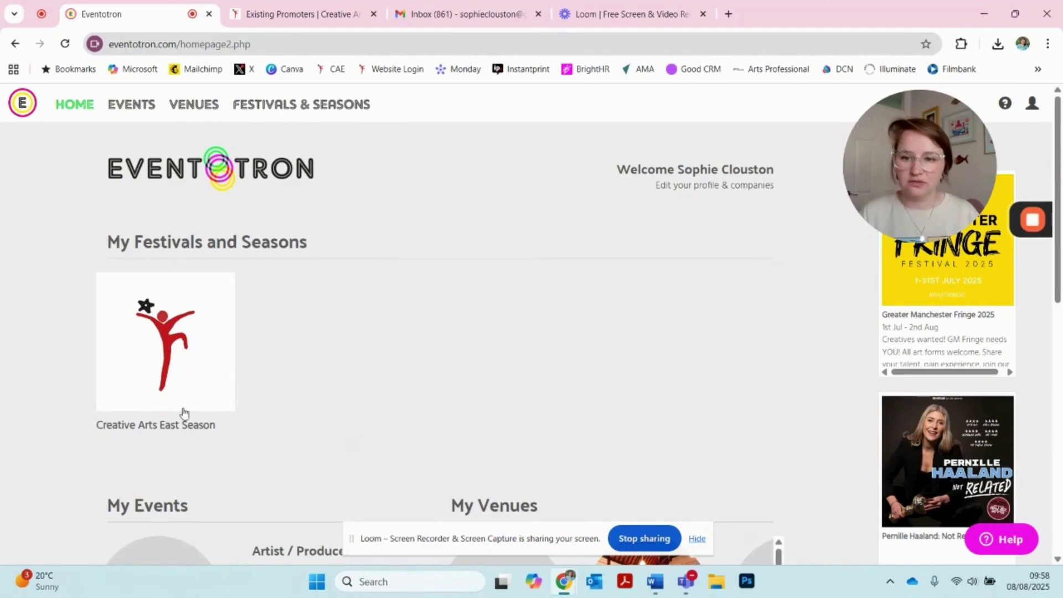
Open the Creative Arts East Season profile and review its description and helpful documents
{"action": "left_click", "coordinate": [183, 366]}
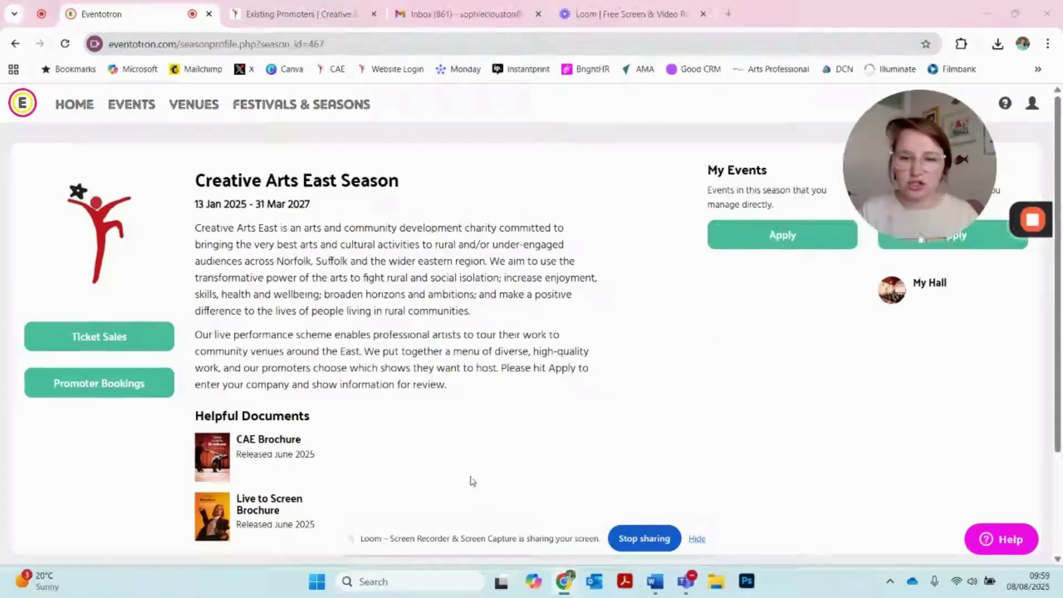
{"action": "scroll", "coordinate": [281, 431], "scroll_direction": "down", "scroll_amount": 1}
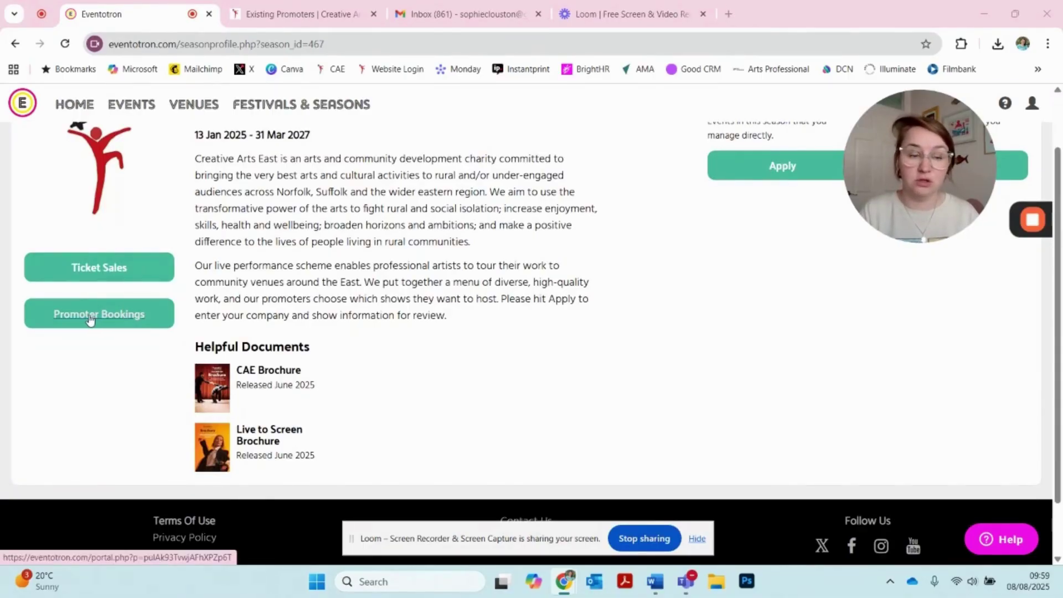
{"action": "scroll", "coordinate": [354, 366], "scroll_direction": "up", "scroll_amount": 2}
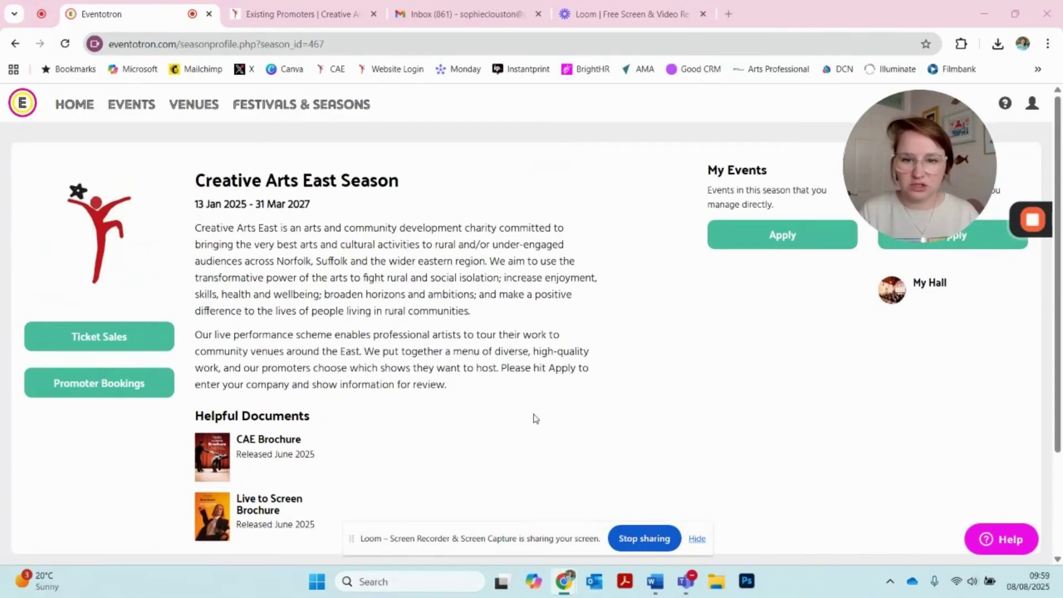
{"action": "scroll", "coordinate": [914, 369], "scroll_direction": "down", "scroll_amount": 2}
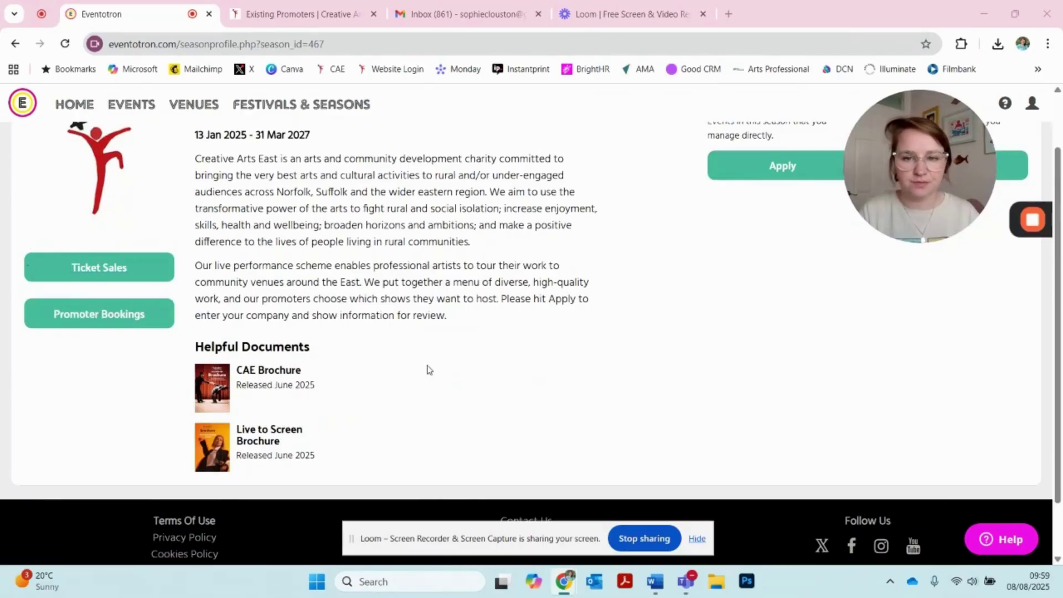
{"action": "scroll", "coordinate": [427, 370], "scroll_direction": "up", "scroll_amount": 2}
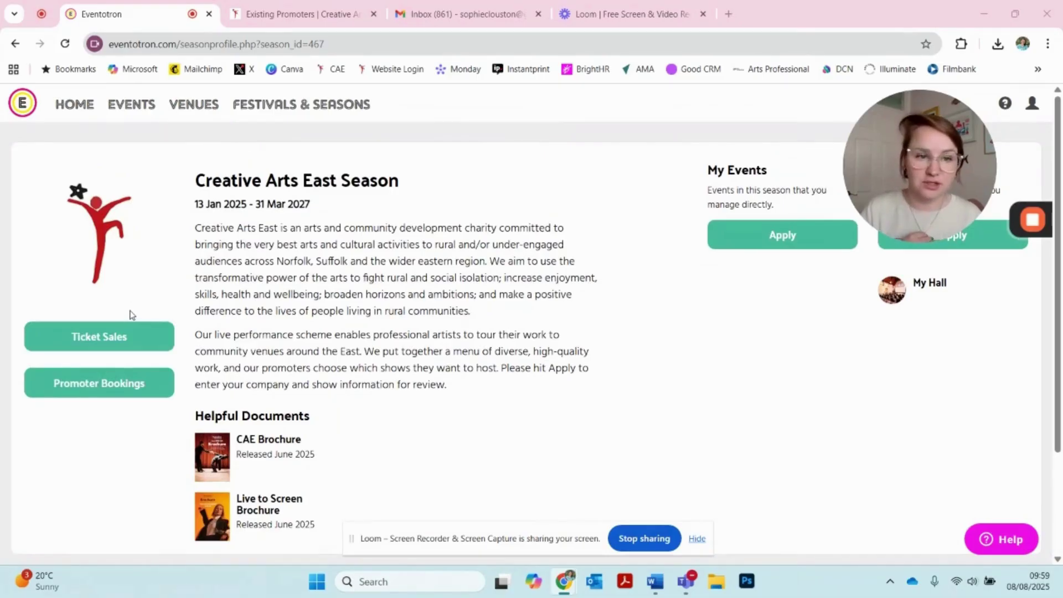
{"action": "scroll", "coordinate": [132, 315], "scroll_direction": "down", "scroll_amount": 1}
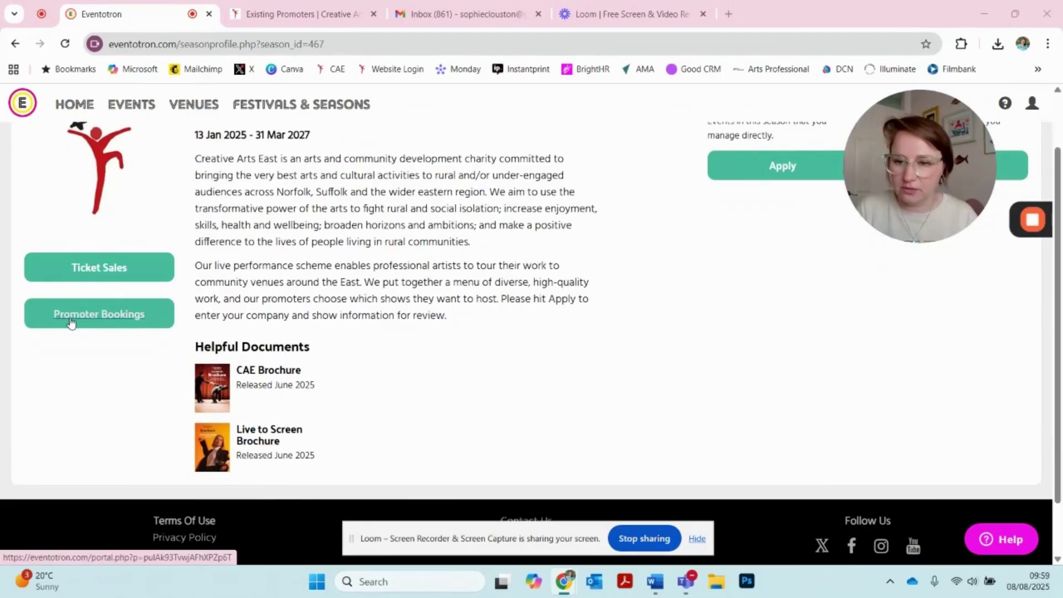
Open the Creative Arts East Season's promoter bookings and look through the list of available films and shows
{"action": "left_click", "coordinate": [92, 321]}
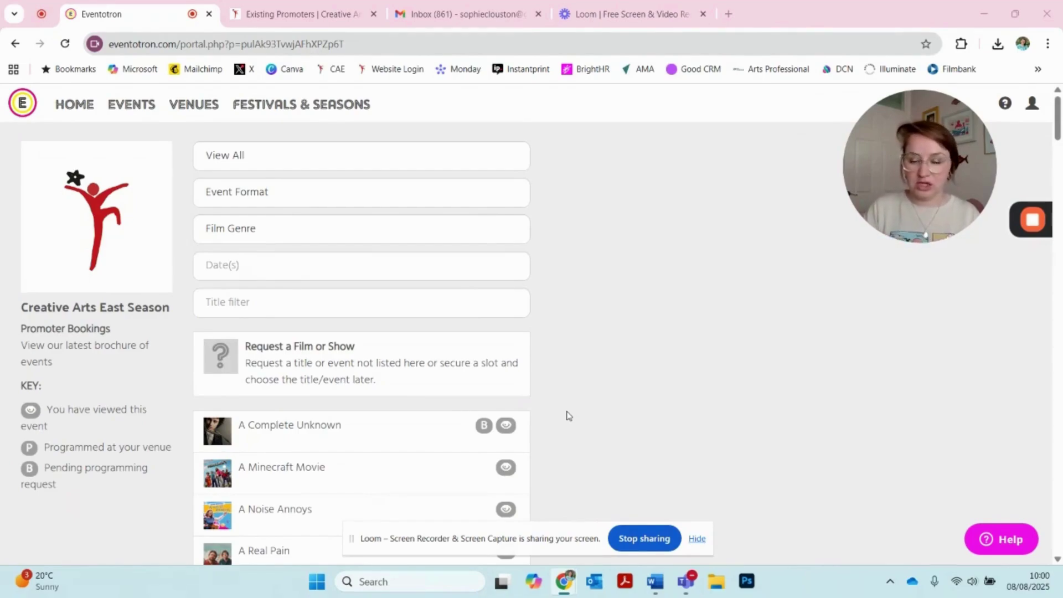
{"action": "scroll", "coordinate": [441, 384], "scroll_direction": "down", "scroll_amount": 15}
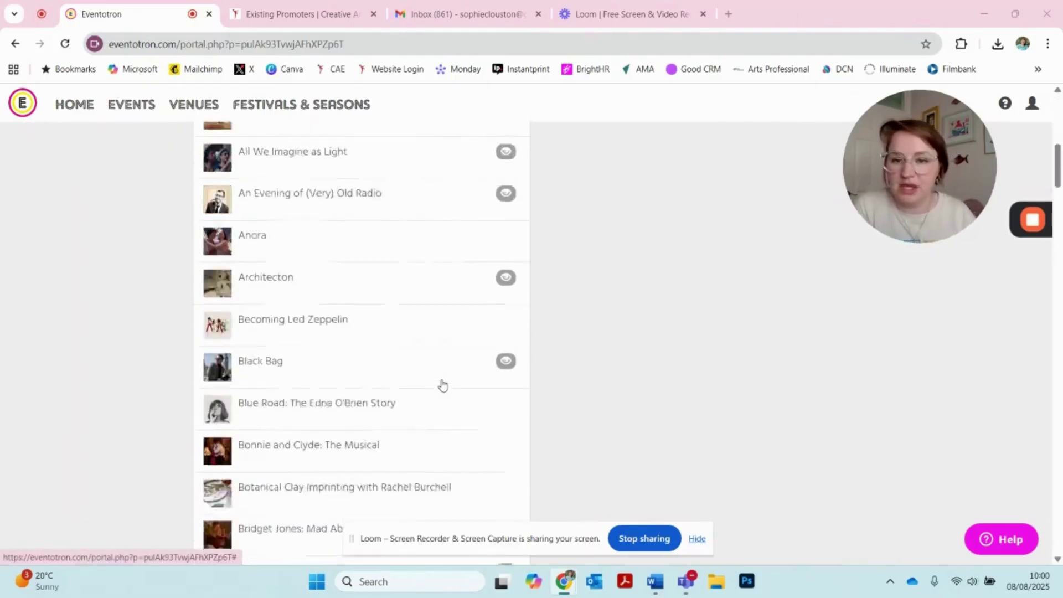
{"action": "scroll", "coordinate": [441, 384], "scroll_direction": "down", "scroll_amount": 8}
{"action": "scroll", "coordinate": [441, 385], "scroll_direction": "up", "scroll_amount": 20}
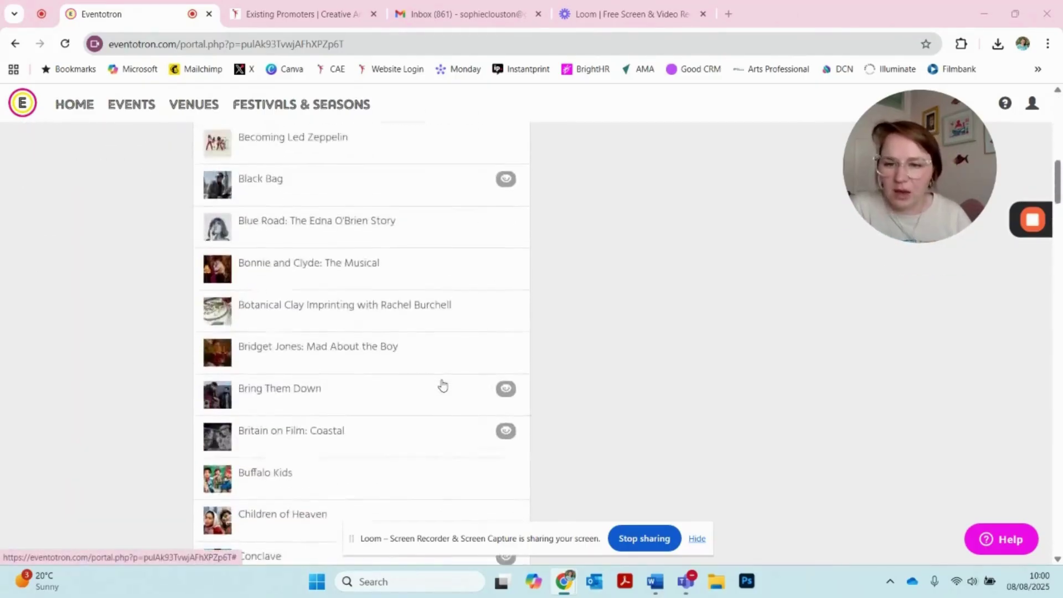
{"action": "scroll", "coordinate": [442, 386], "scroll_direction": "up", "scroll_amount": 5}
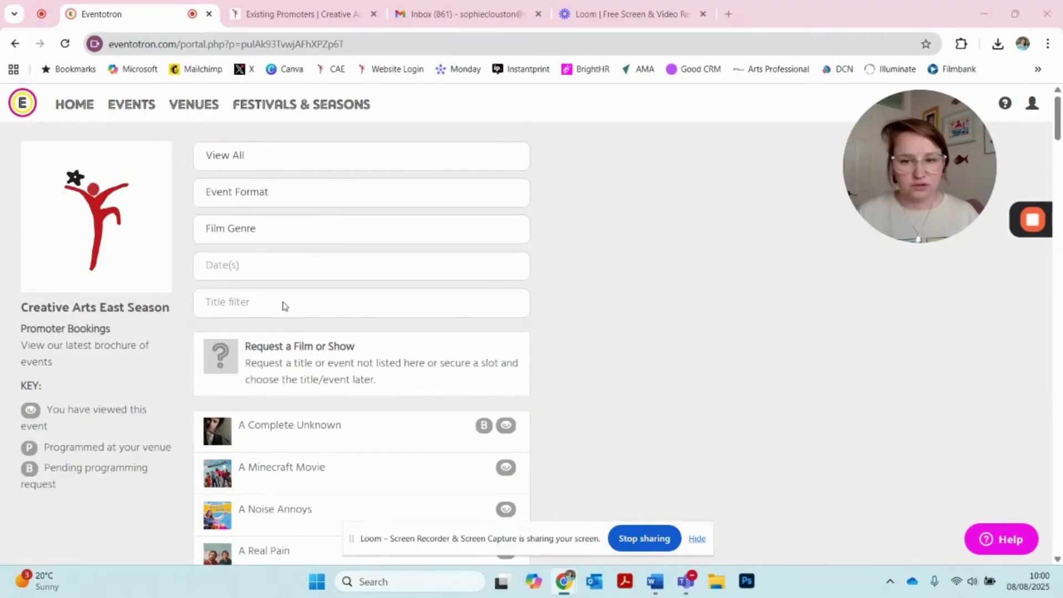
{"action": "scroll", "coordinate": [325, 372], "scroll_direction": "down", "scroll_amount": 10}
{"action": "scroll", "coordinate": [326, 372], "scroll_direction": "up", "scroll_amount": 9}
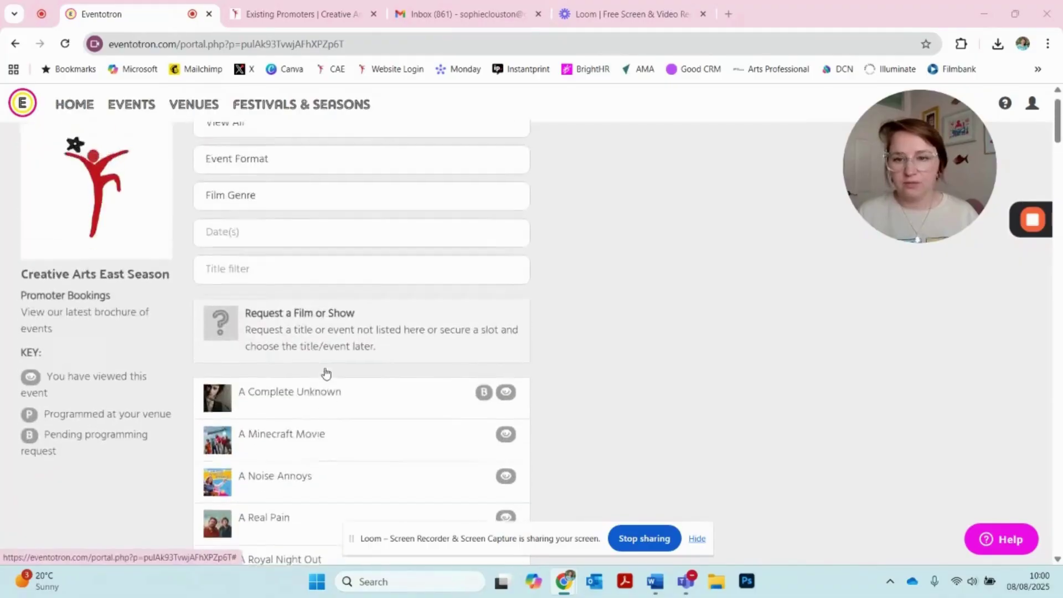
{"action": "scroll", "coordinate": [326, 372], "scroll_direction": "up", "scroll_amount": 1}
Filter the promoter bookings by the Live event format, and switch the format to Film
{"action": "left_click", "coordinate": [230, 198]}
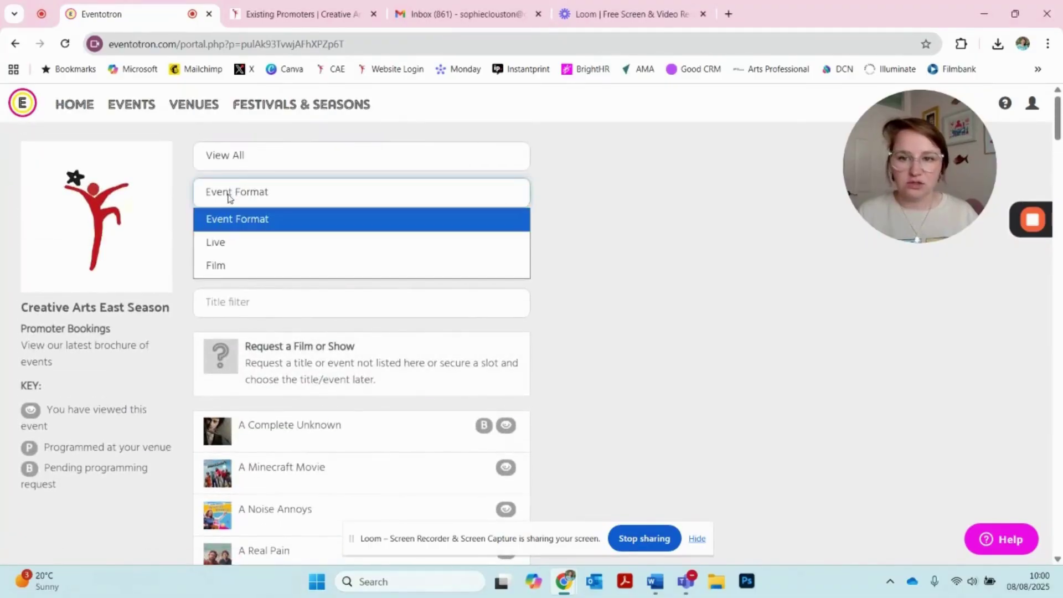
{"action": "left_click", "coordinate": [237, 248]}
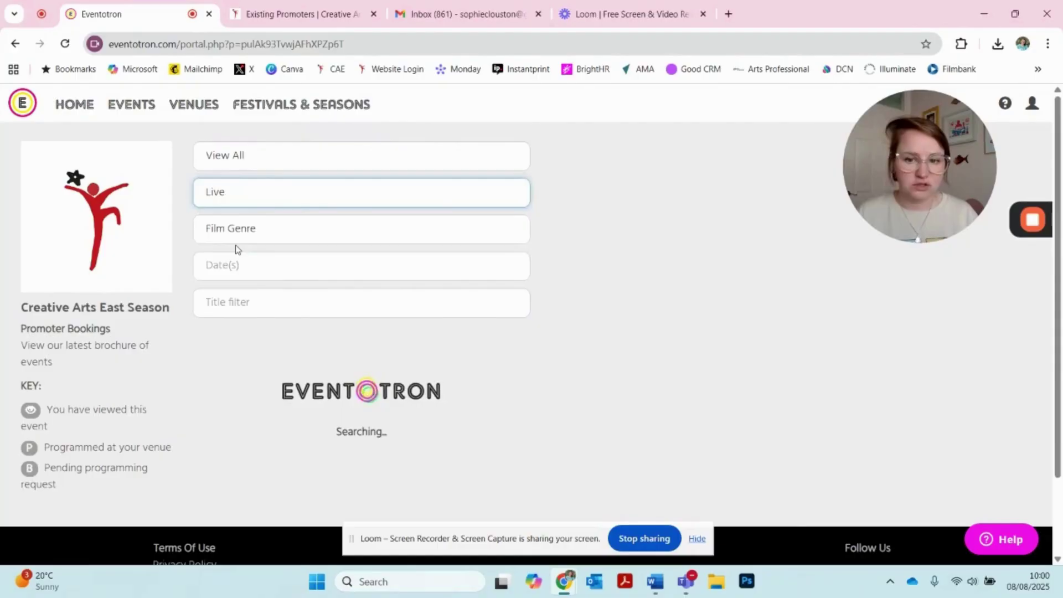
{"action": "left_click", "coordinate": [228, 198]}
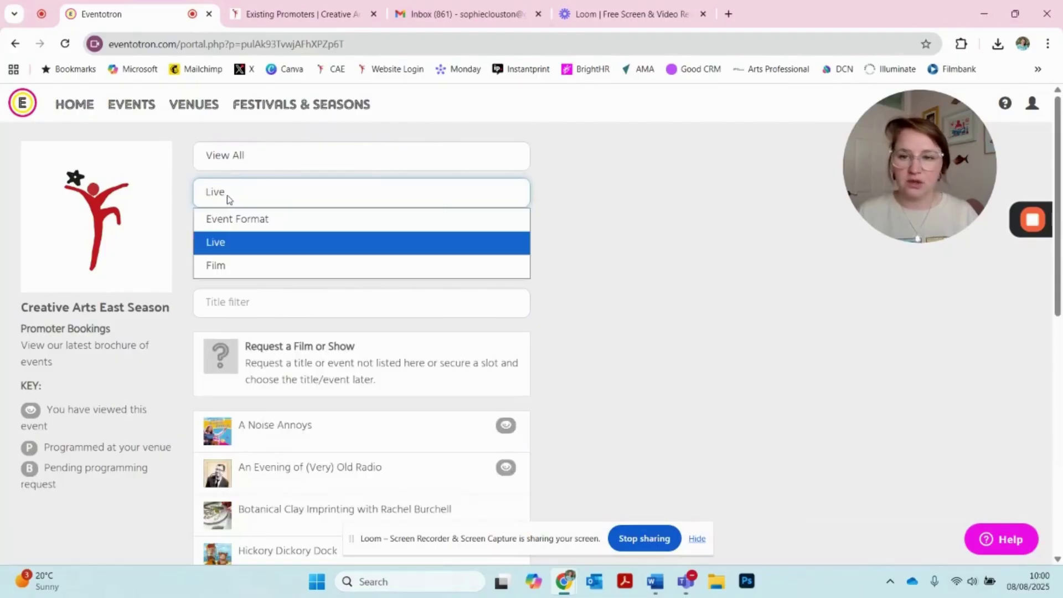
{"action": "left_click", "coordinate": [221, 267]}
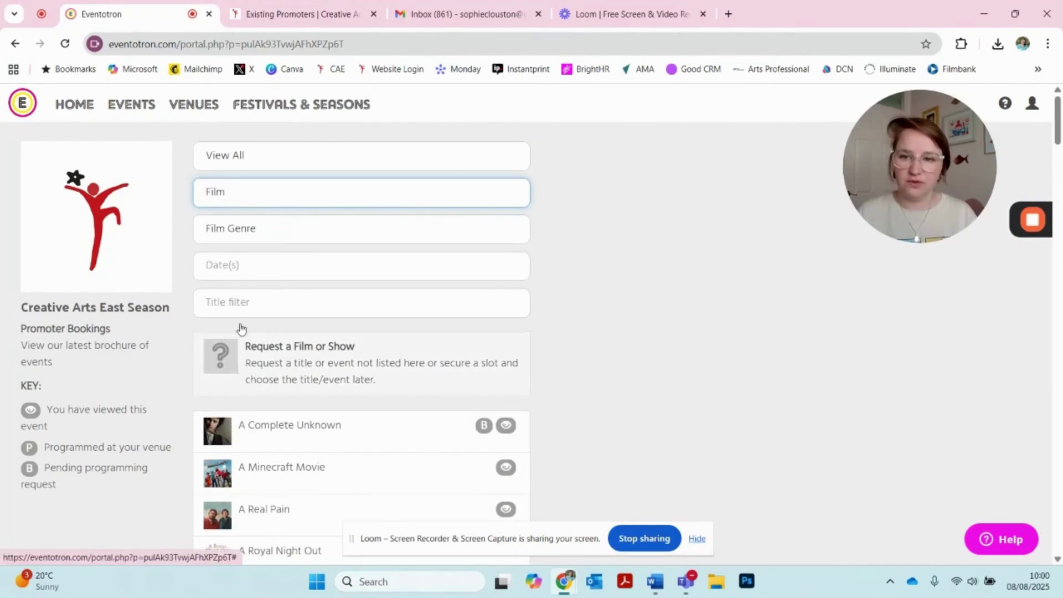
Narrow the films to the Family genre and look through the matching titles
{"action": "left_click", "coordinate": [234, 239]}
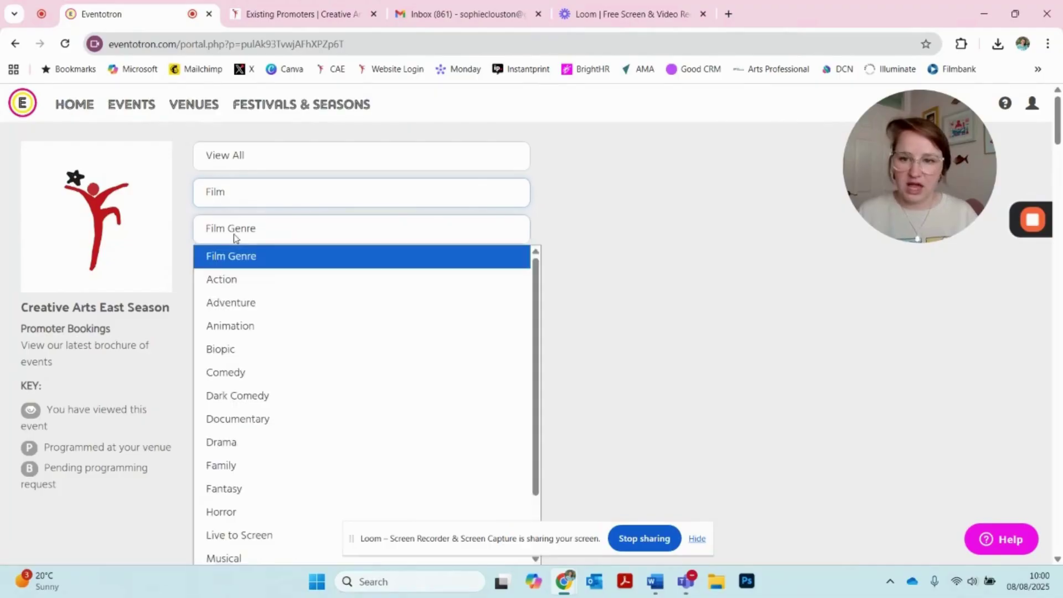
{"action": "left_click", "coordinate": [243, 468]}
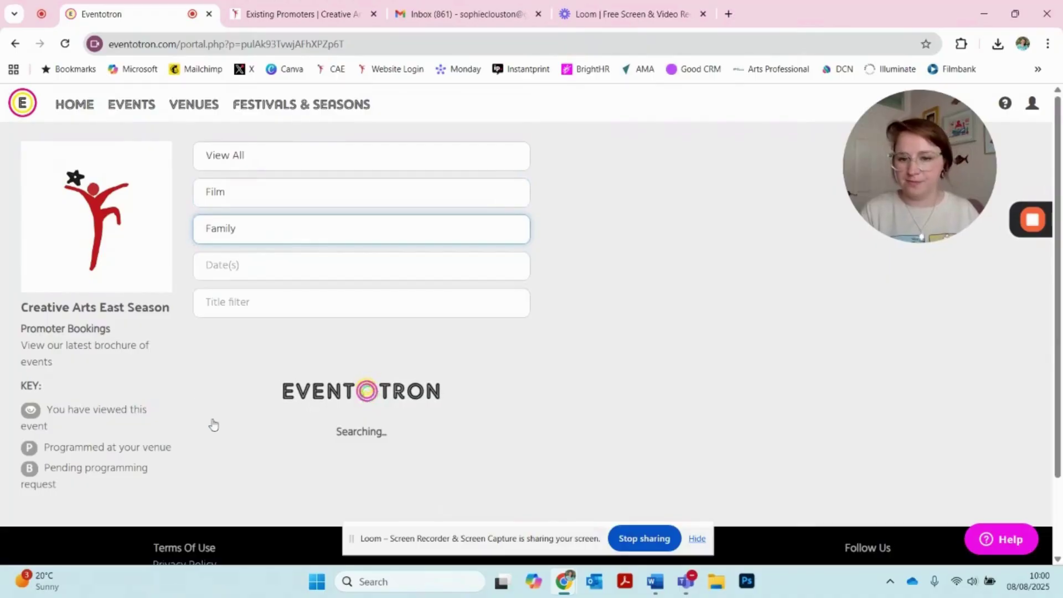
{"action": "scroll", "coordinate": [202, 401], "scroll_direction": "down", "scroll_amount": 6}
{"action": "scroll", "coordinate": [202, 400], "scroll_direction": "up", "scroll_amount": 4}
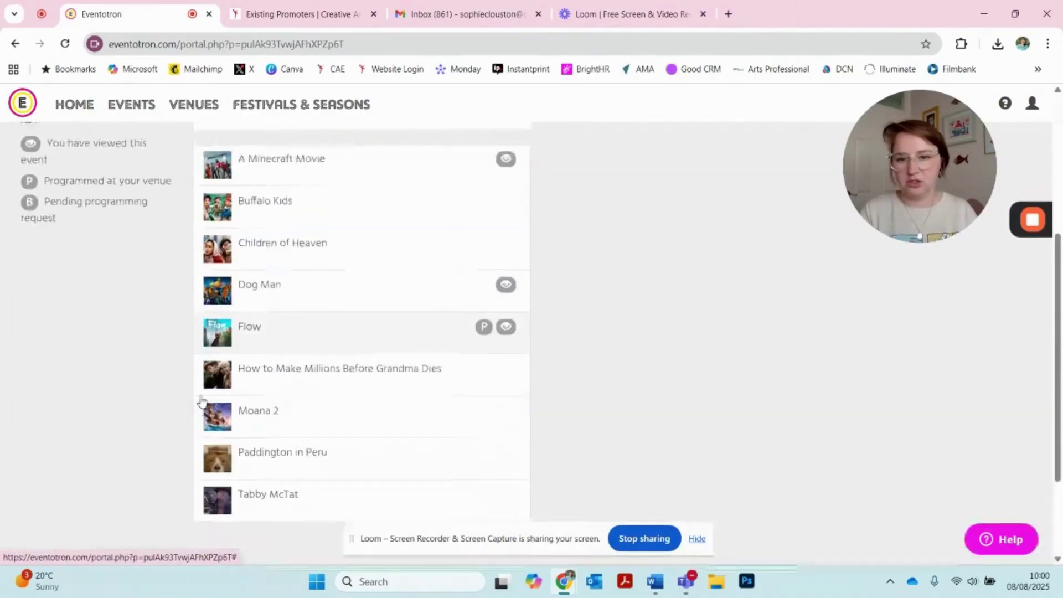
{"action": "scroll", "coordinate": [202, 401], "scroll_direction": "up", "scroll_amount": 2}
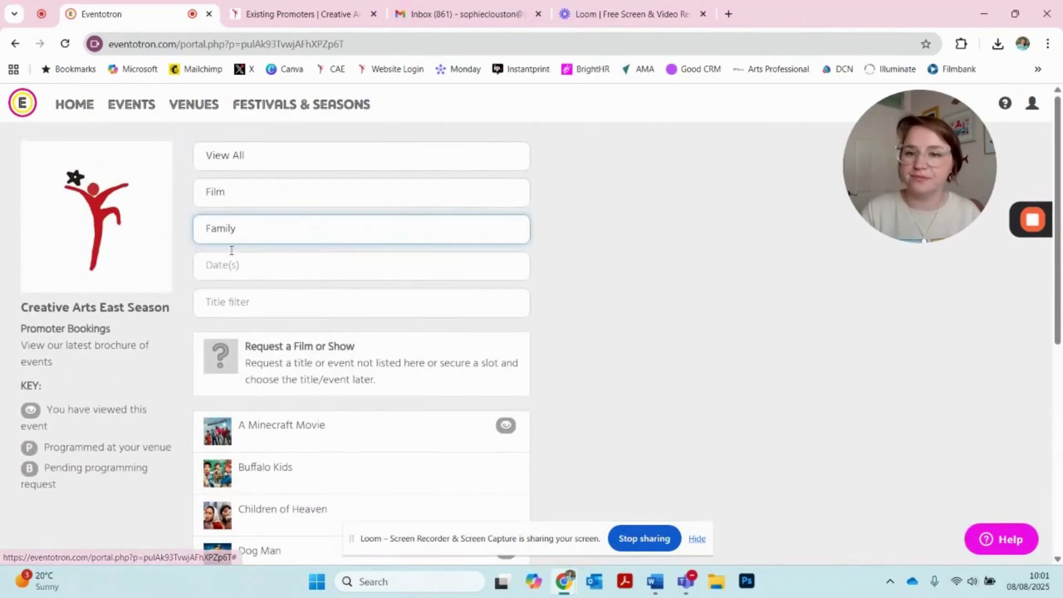
Clear the Family genre and Film event format filters so all bookings are listed
{"action": "left_click", "coordinate": [242, 236]}
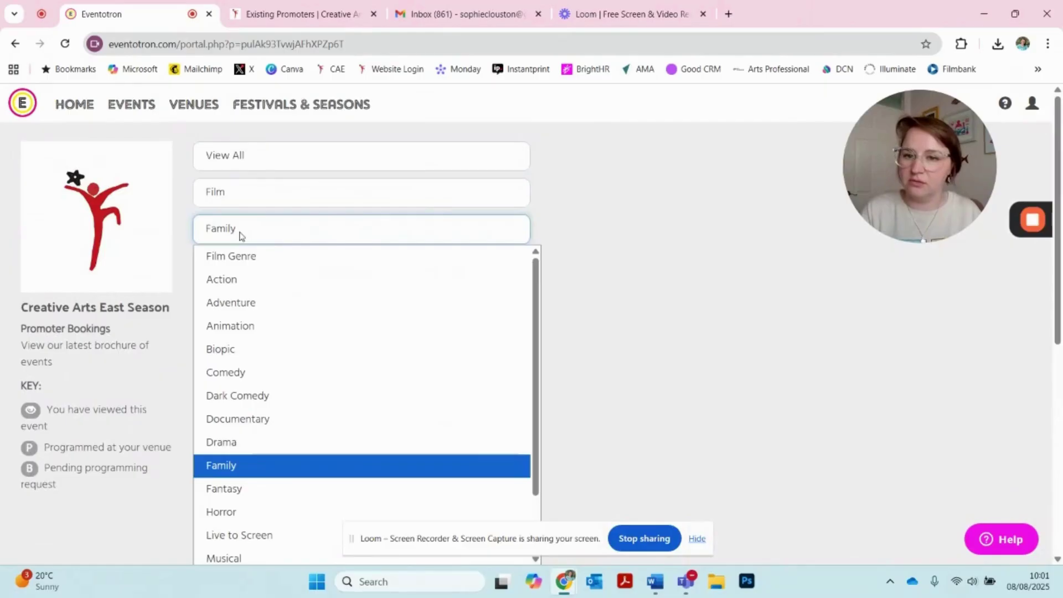
{"action": "left_click", "coordinate": [218, 261]}
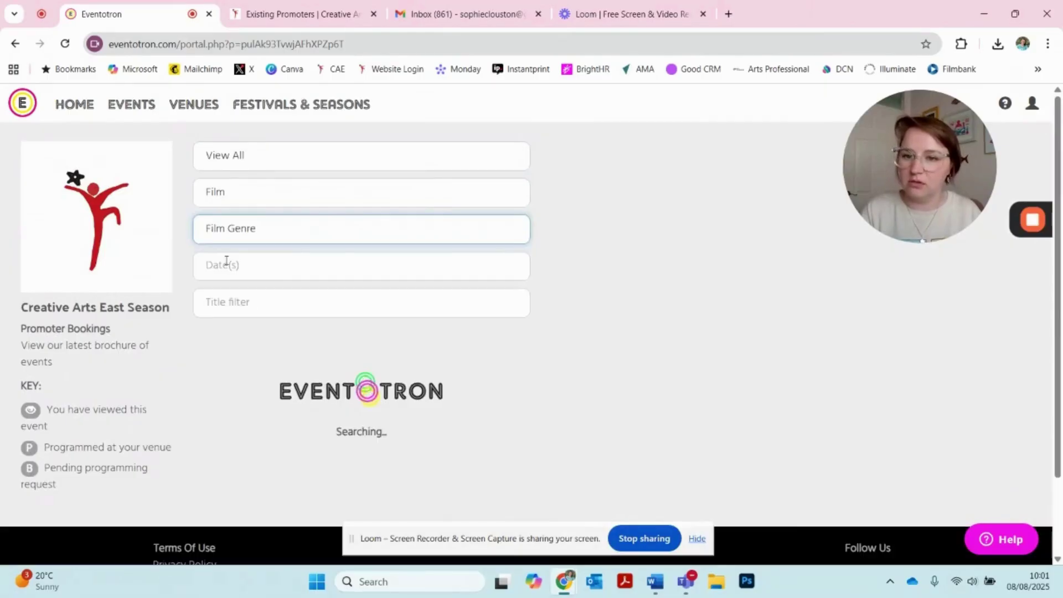
{"action": "left_click", "coordinate": [239, 195]}
{"action": "left_click", "coordinate": [239, 221]}
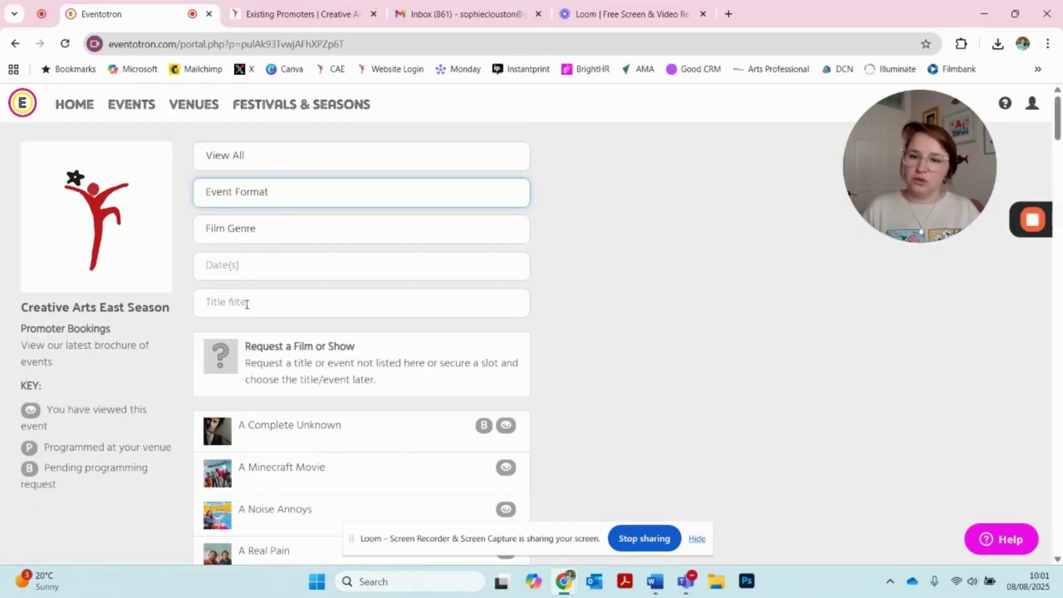
Filter the titles by "paddin" and open the Paddington in Peru listing
{"action": "left_click", "coordinate": [247, 304]}
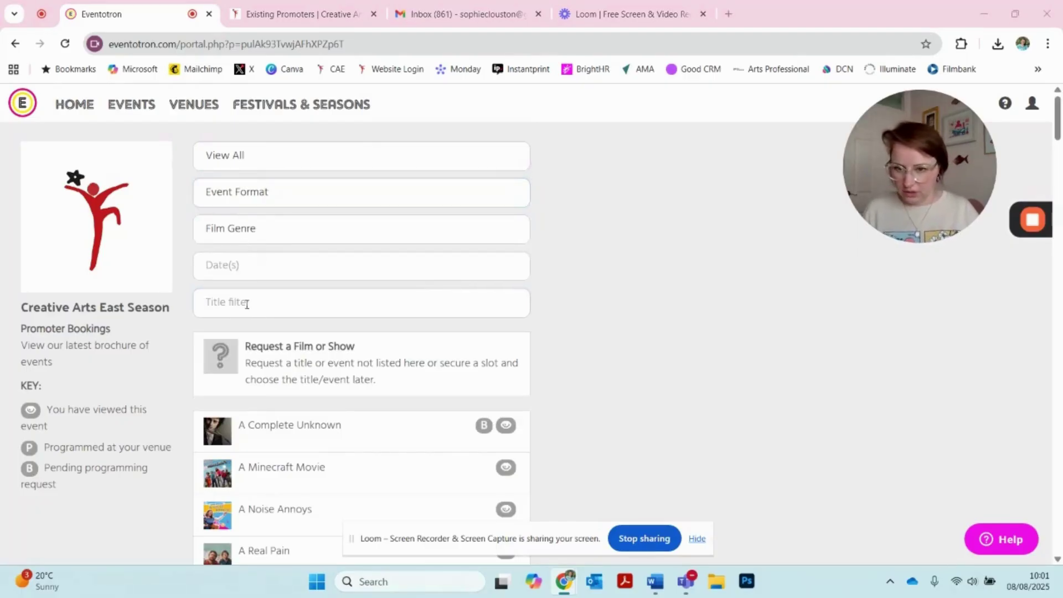
{"action": "left_click", "coordinate": [219, 306]}
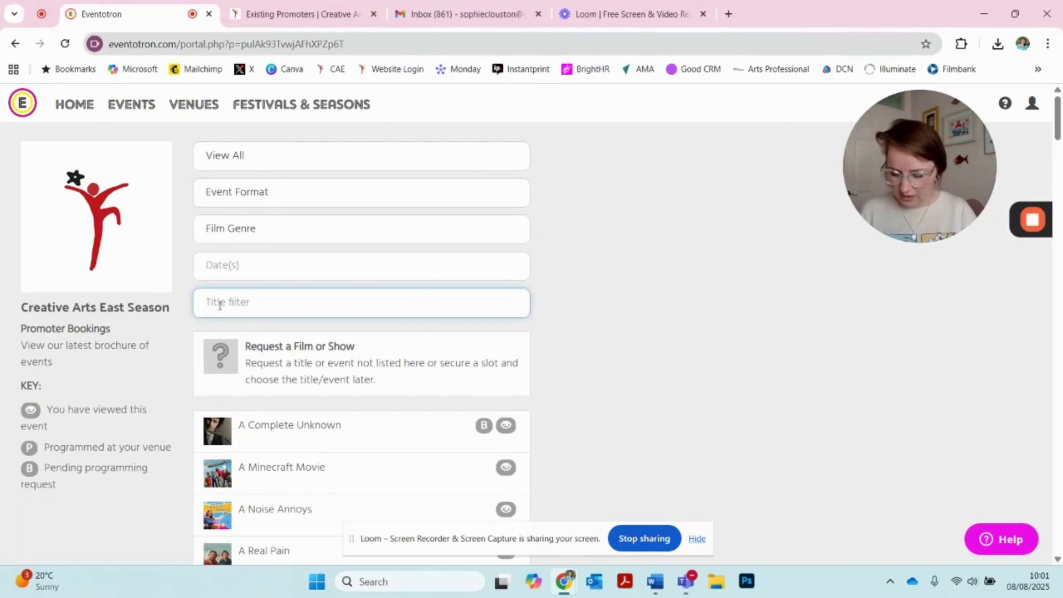
{"action": "type", "text": "padd"}
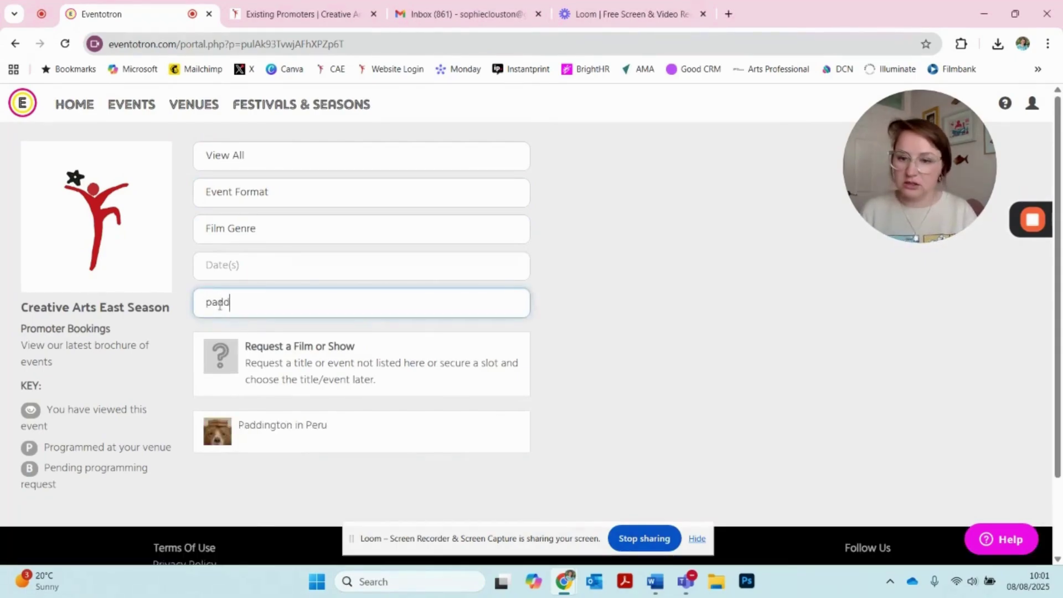
{"action": "type", "text": "inton"}
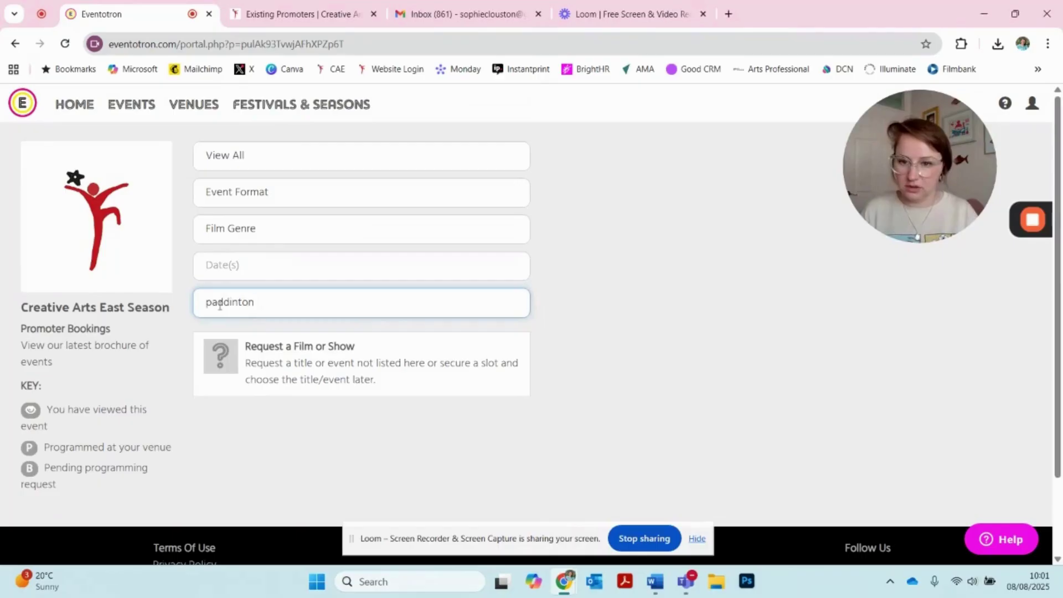
{"action": "key", "text": "BackSpace"}
{"action": "key", "text": "BackSpace"}
{"action": "key", "text": "BackSpace"}
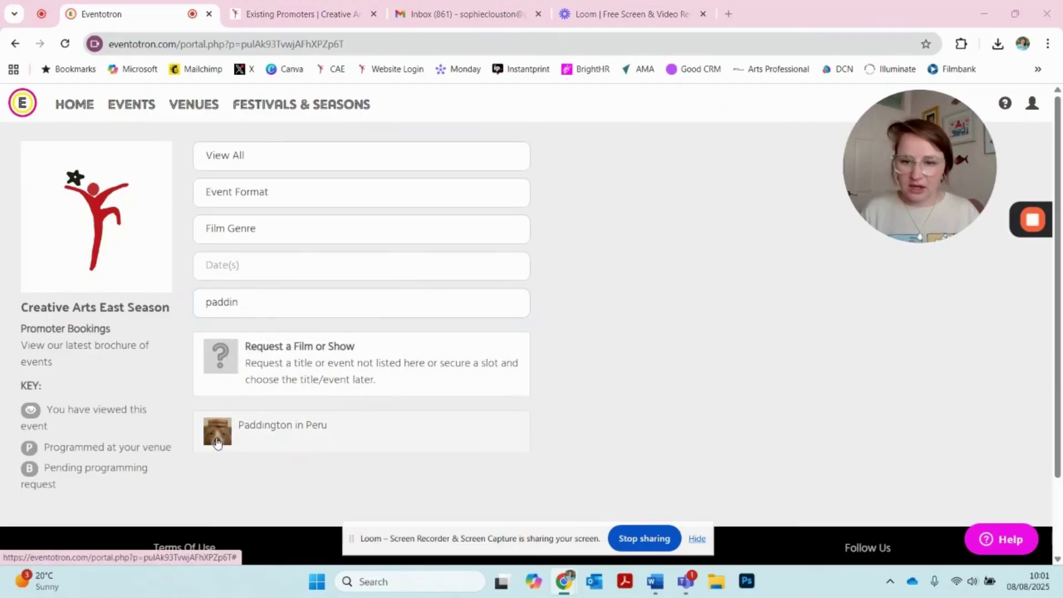
{"action": "left_click", "coordinate": [261, 436]}
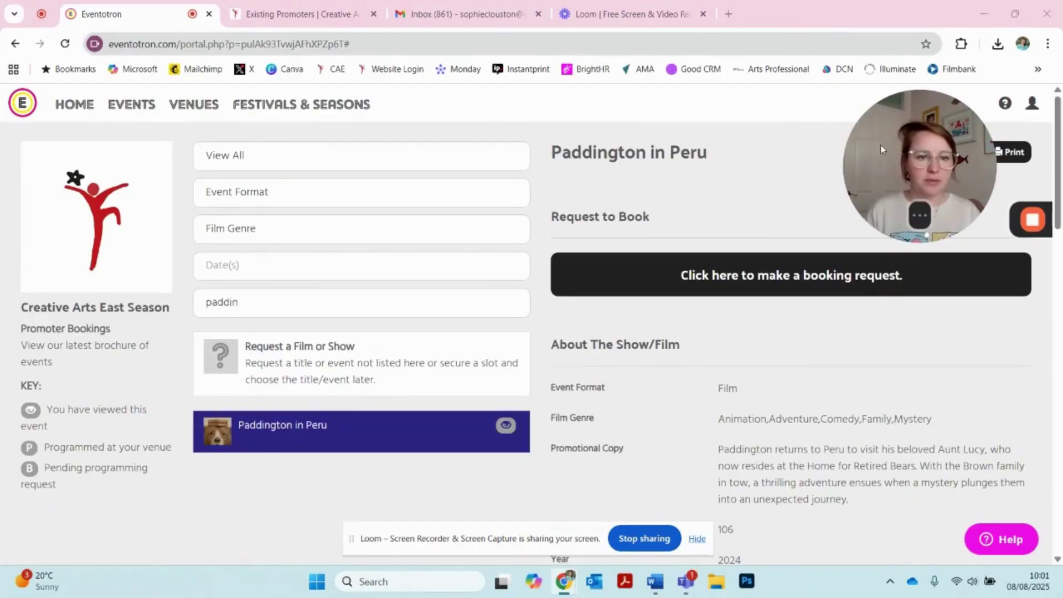
Review the Paddington in Peru details, including genre, promotional copy, running time, year, trailer and poster
{"action": "left_click_drag", "start_coordinate": [883, 144], "coordinate": [35, 463]}
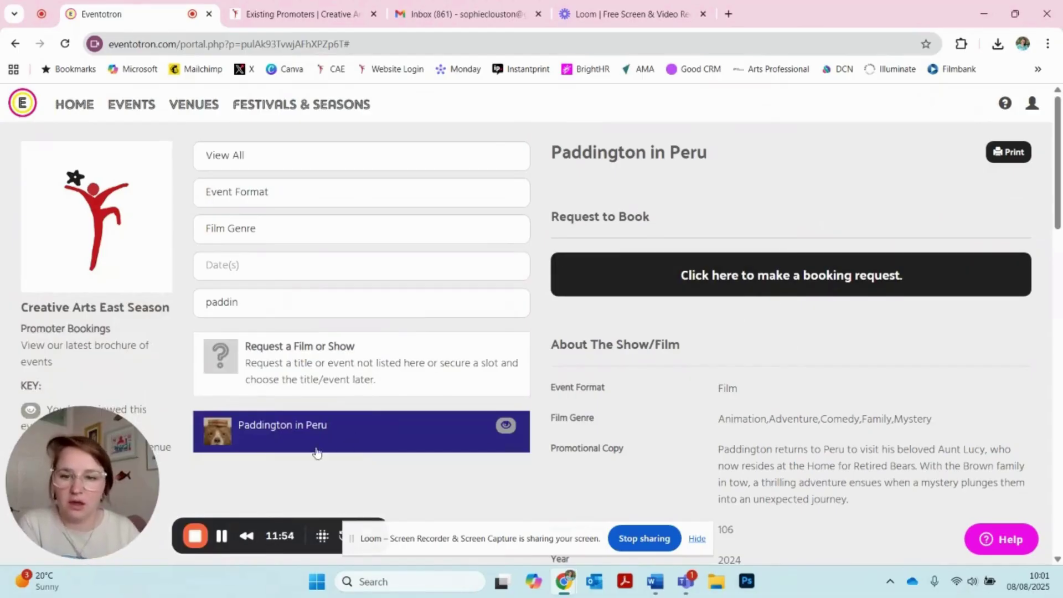
{"action": "mouse_move", "coordinate": [505, 429]}
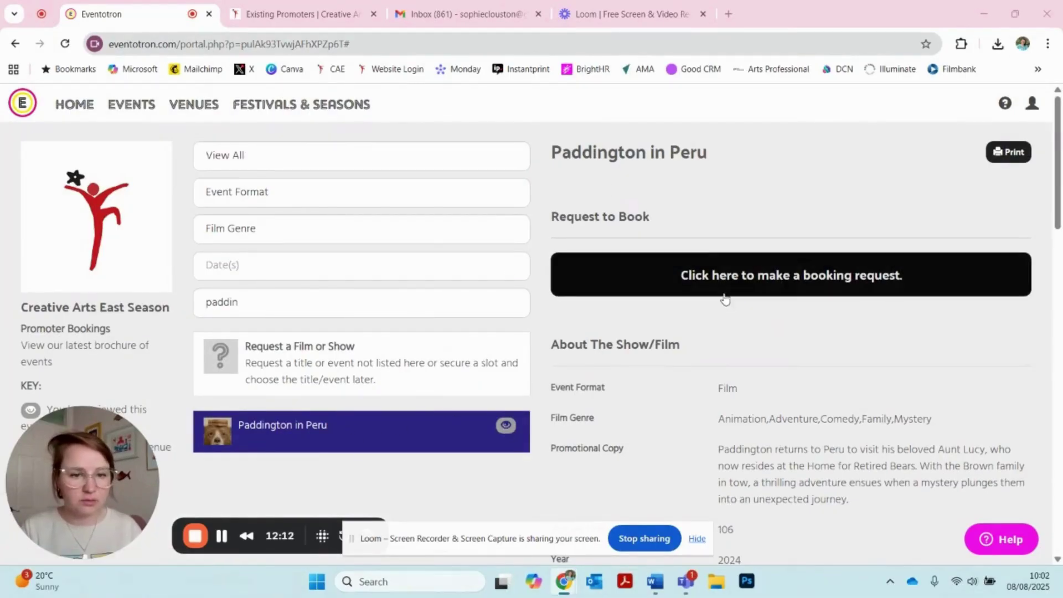
{"action": "scroll", "coordinate": [692, 202], "scroll_direction": "down", "scroll_amount": 1}
{"action": "scroll", "coordinate": [692, 200], "scroll_direction": "down", "scroll_amount": 2}
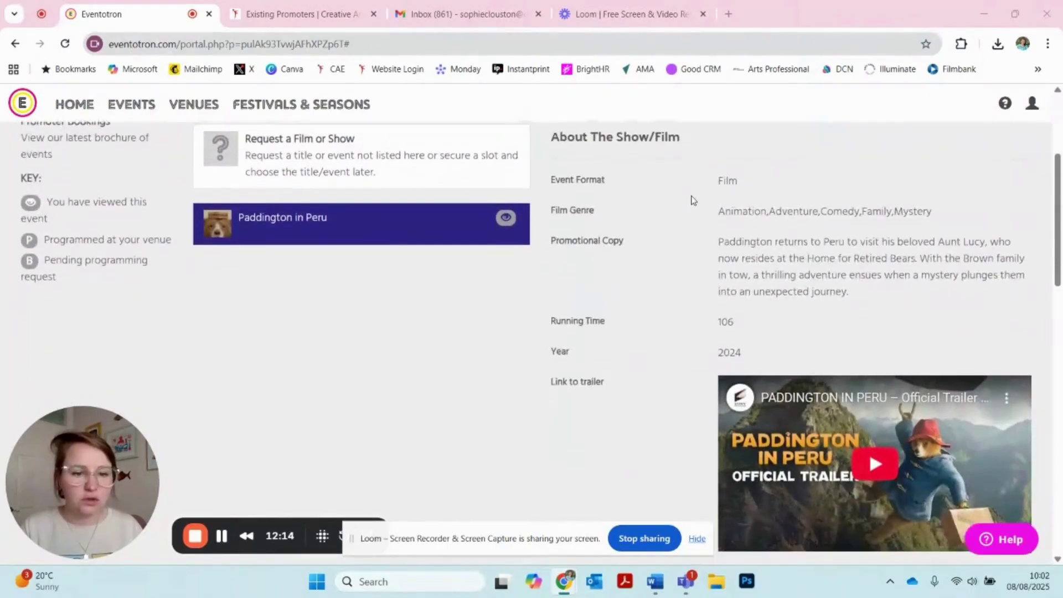
{"action": "scroll", "coordinate": [692, 201], "scroll_direction": "down", "scroll_amount": 1}
{"action": "scroll", "coordinate": [692, 201], "scroll_direction": "up", "scroll_amount": 1}
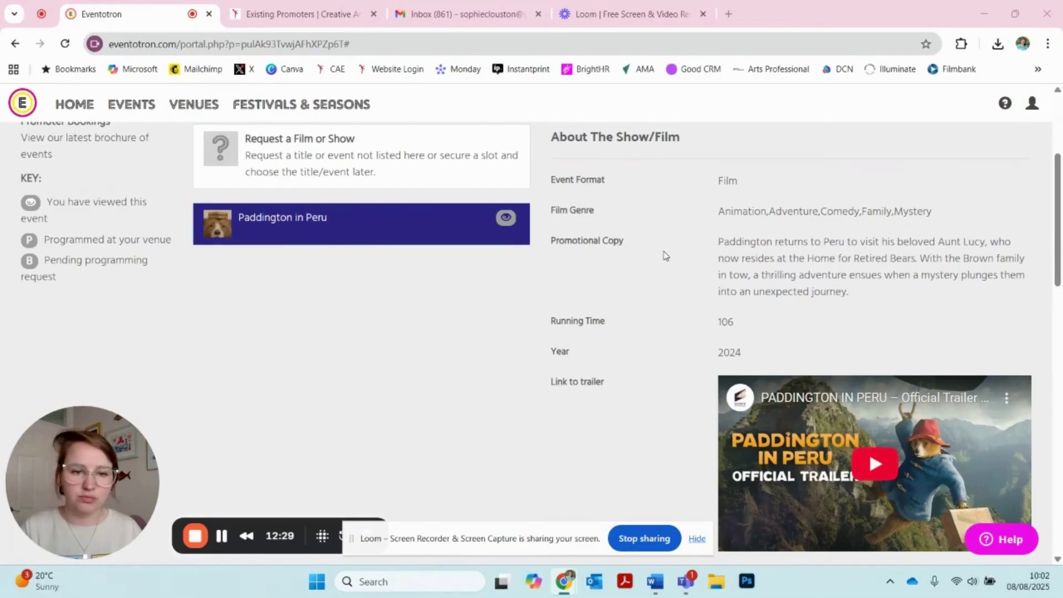
{"action": "scroll", "coordinate": [665, 255], "scroll_direction": "down", "scroll_amount": 1}
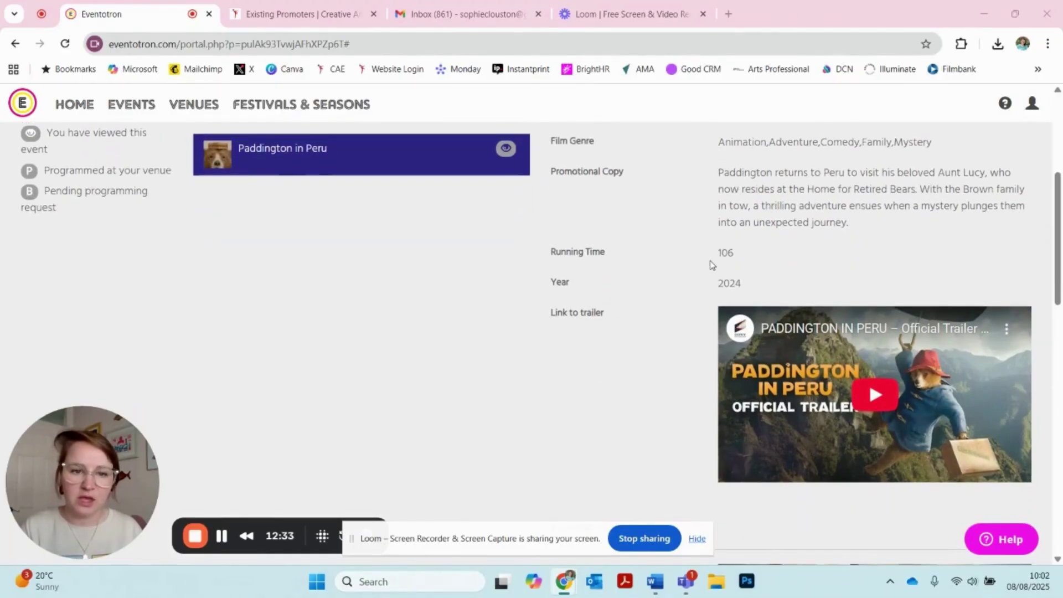
{"action": "scroll", "coordinate": [763, 286], "scroll_direction": "down", "scroll_amount": 3}
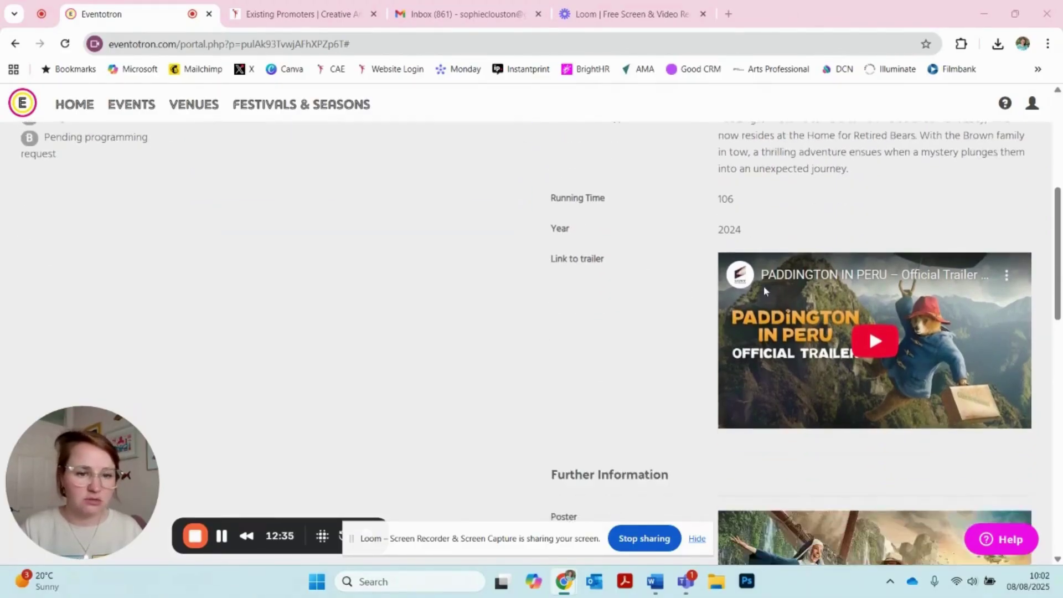
{"action": "scroll", "coordinate": [664, 237], "scroll_direction": "down", "scroll_amount": 3}
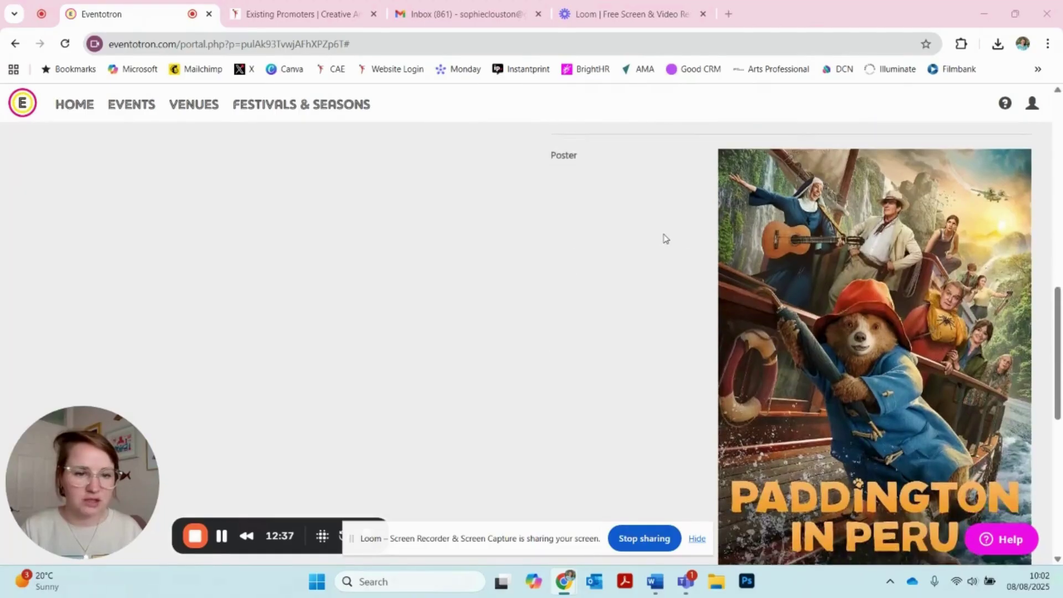
Open the Paddington in Peru poster image in a new browser tab
{"action": "right_click", "coordinate": [795, 397]}
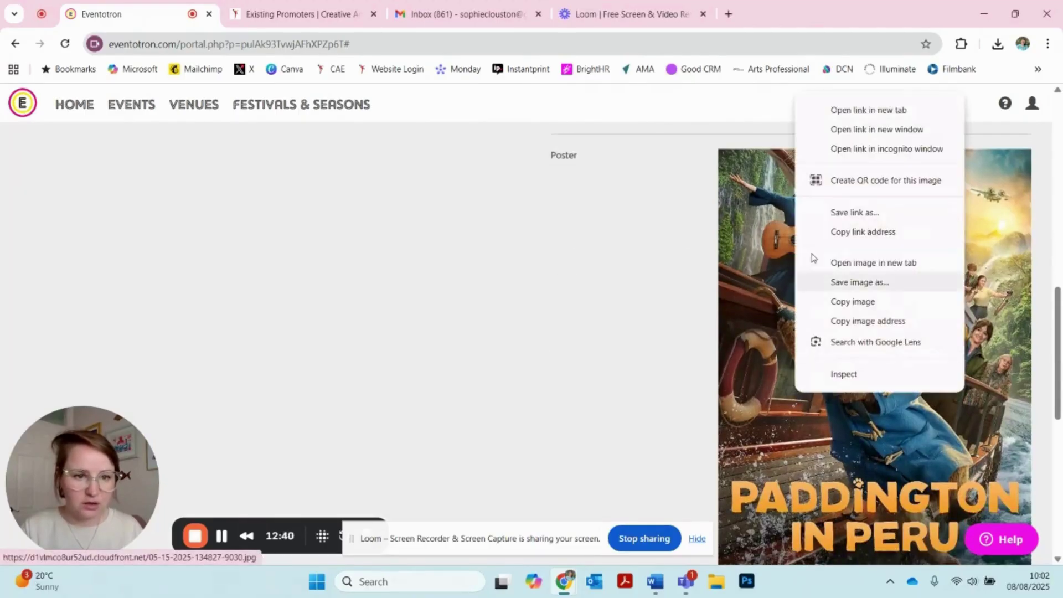
{"action": "left_click", "coordinate": [842, 266]}
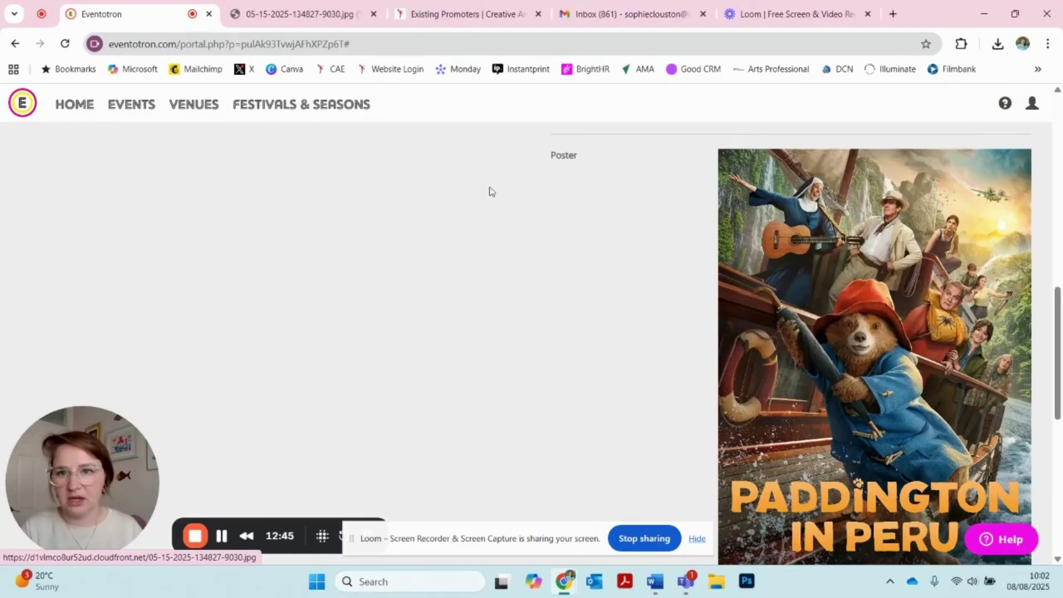
{"action": "left_click", "coordinate": [848, 343]}
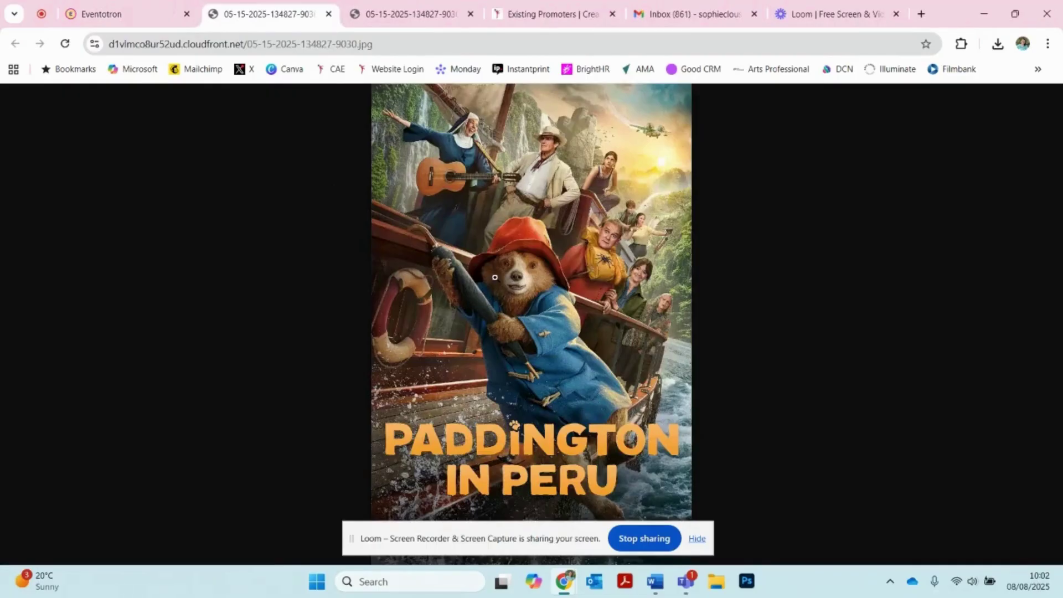
Enlarge the poster to check the options for saving or copying the image, and restore its fitted size
{"action": "left_click", "coordinate": [517, 311]}
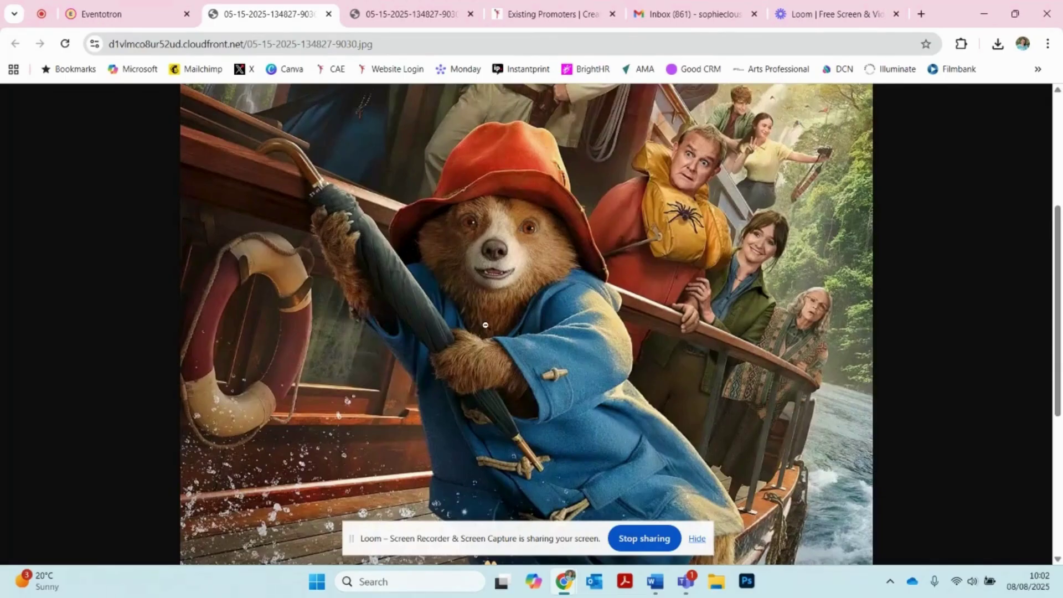
{"action": "right_click", "coordinate": [497, 276]}
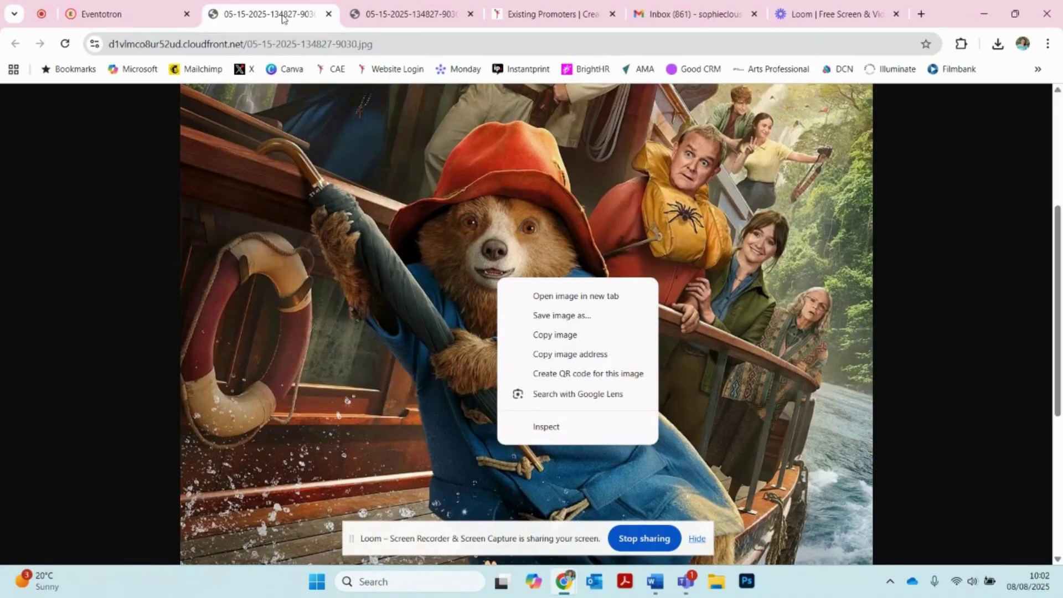
{"action": "left_click", "coordinate": [365, 172]}
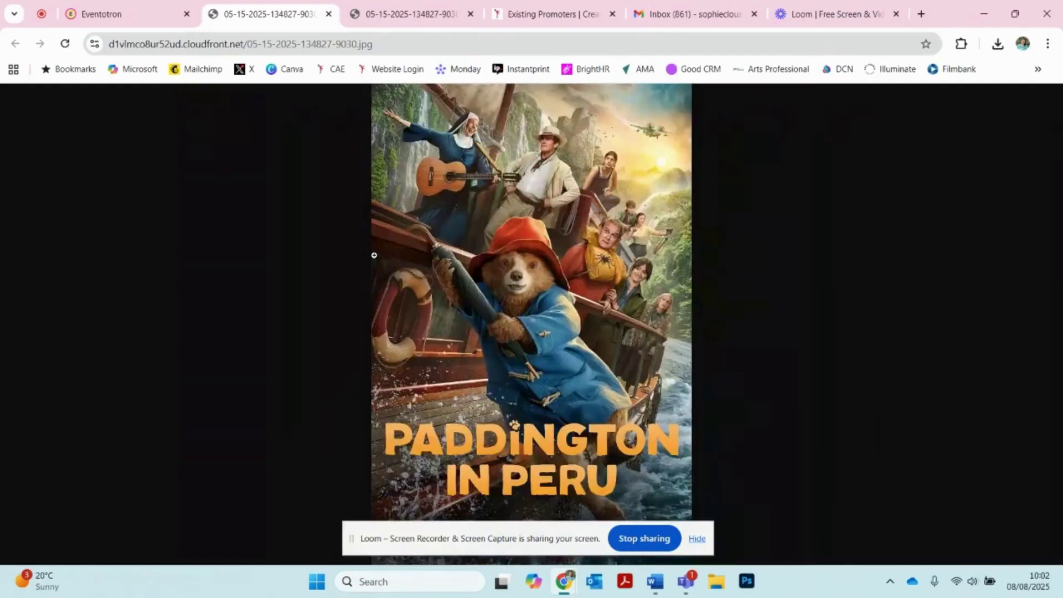
Close the opened poster image tabs and view the poster and website image in the Paddington in Peru listing
{"action": "left_click", "coordinate": [328, 14]}
{"action": "left_click", "coordinate": [328, 14]}
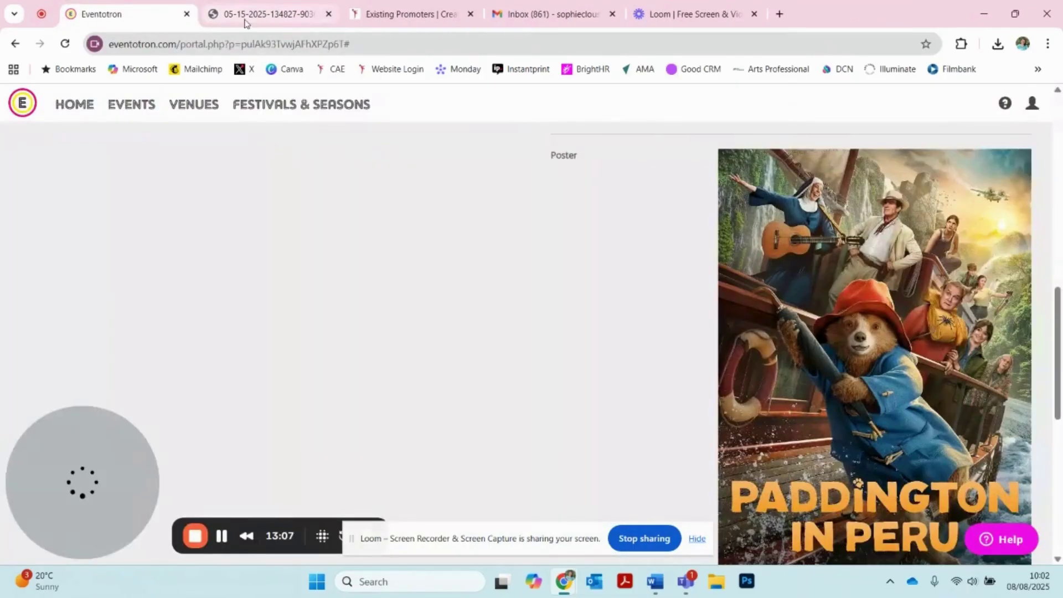
{"action": "left_click", "coordinate": [328, 14]}
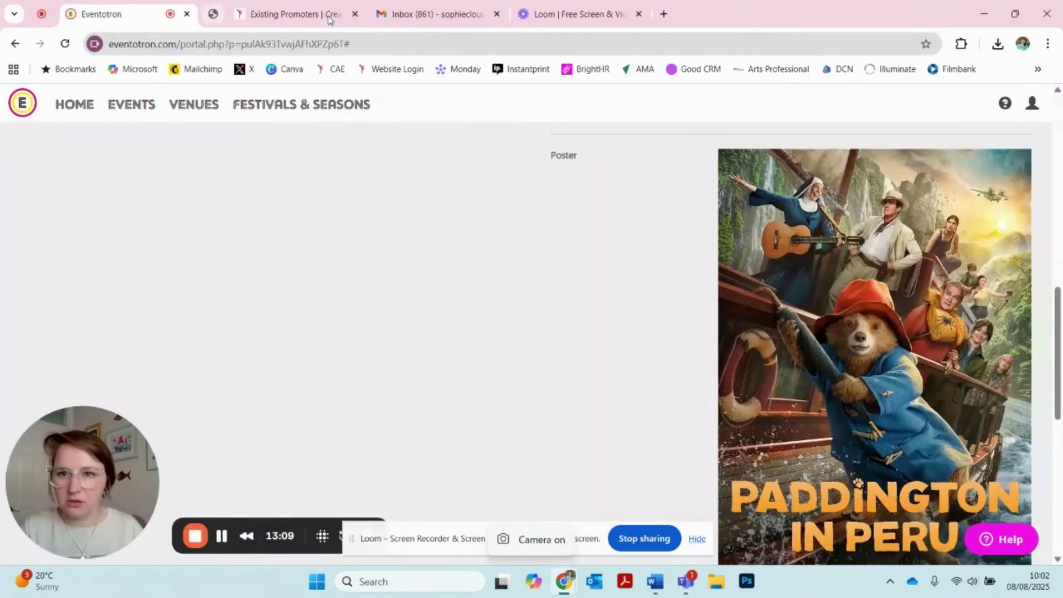
{"action": "scroll", "coordinate": [734, 405], "scroll_direction": "down", "scroll_amount": 7}
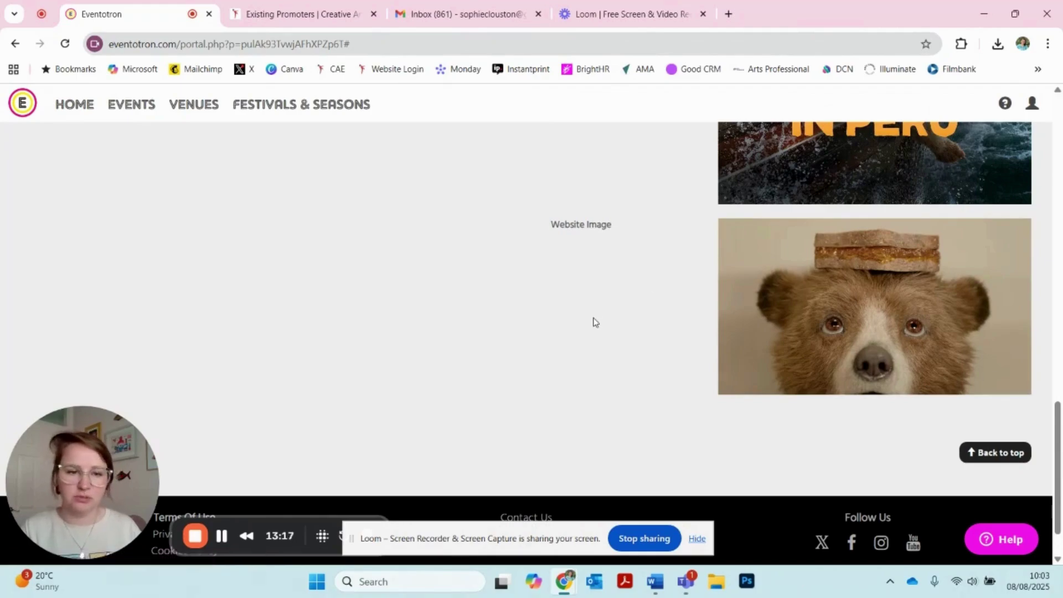
{"action": "scroll", "coordinate": [593, 321], "scroll_direction": "up", "scroll_amount": 8}
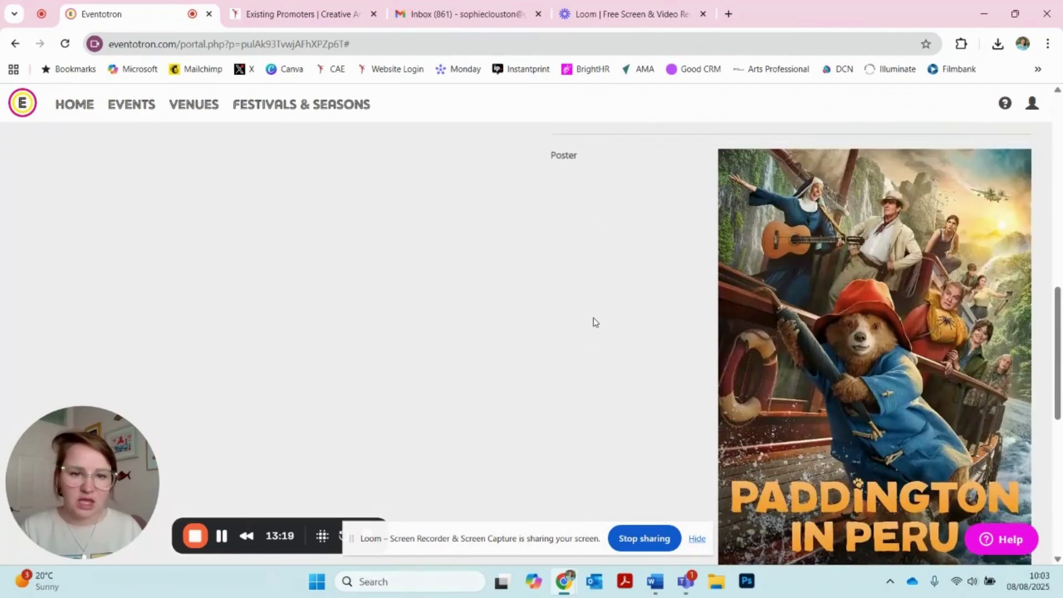
{"action": "scroll", "coordinate": [594, 321], "scroll_direction": "up", "scroll_amount": 3}
{"action": "scroll", "coordinate": [593, 316], "scroll_direction": "down", "scroll_amount": 11}
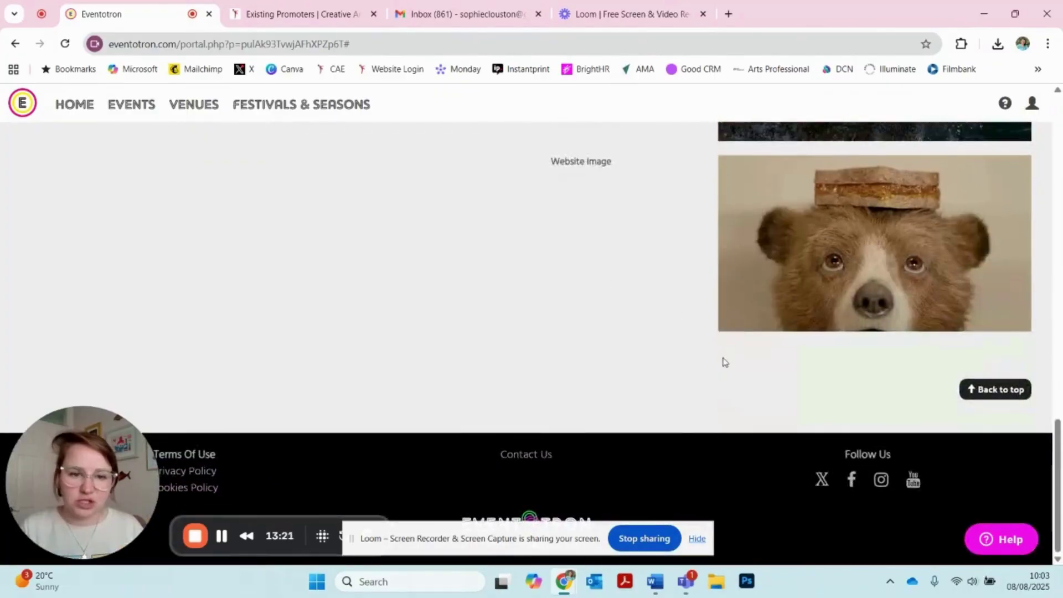
Clear the title filter and open the A Complete Unknown listing
{"action": "scroll", "coordinate": [632, 333], "scroll_direction": "up", "scroll_amount": 15}
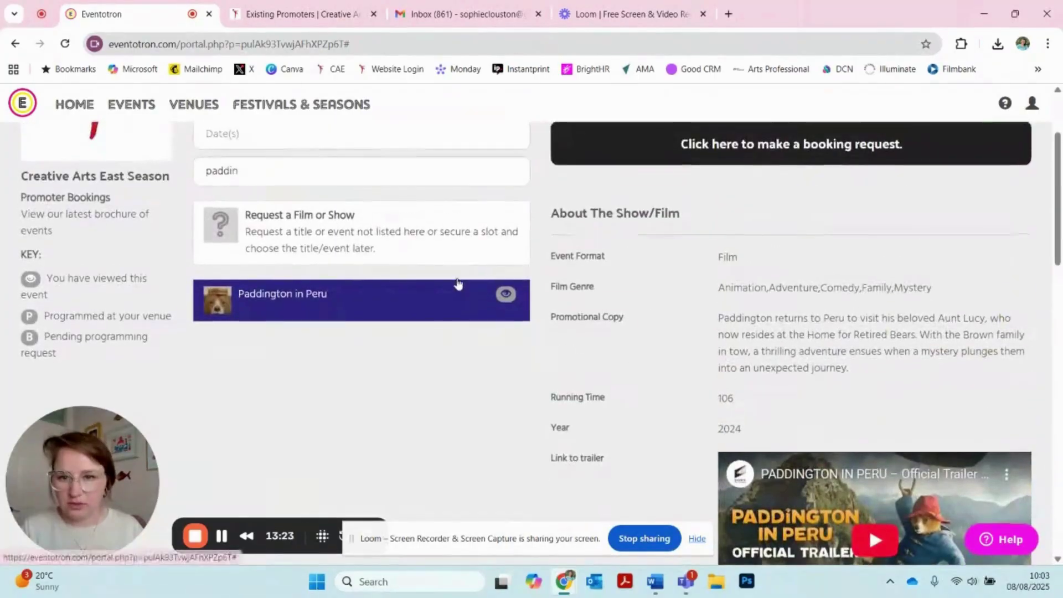
{"action": "left_click_drag", "start_coordinate": [298, 298], "coordinate": [194, 305]}
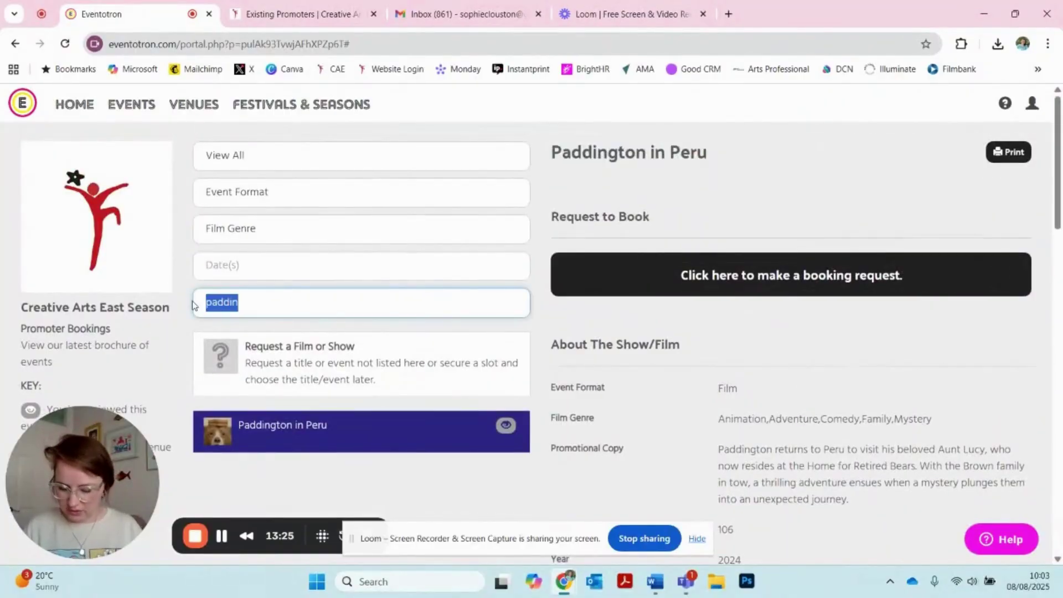
{"action": "key", "text": "BackSpace"}
{"action": "left_click", "coordinate": [245, 430]}
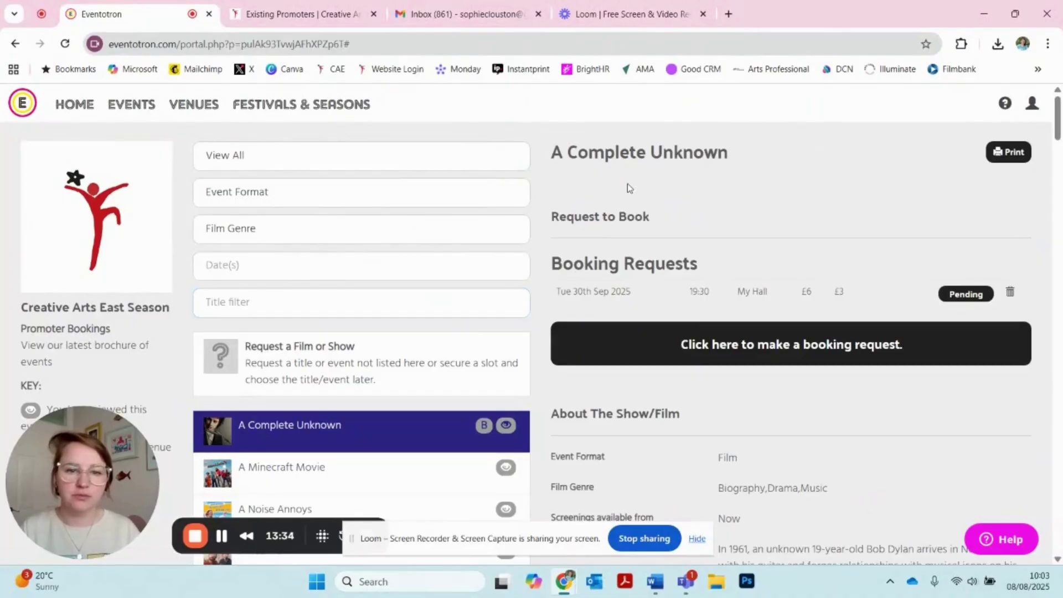
Review the A Complete Unknown details, including genre, promotional copy, trailer, poster, screening options, director, cast, language, subtitles and Rotten Tomatoes rating
{"action": "scroll", "coordinate": [629, 188], "scroll_direction": "down", "scroll_amount": 18}
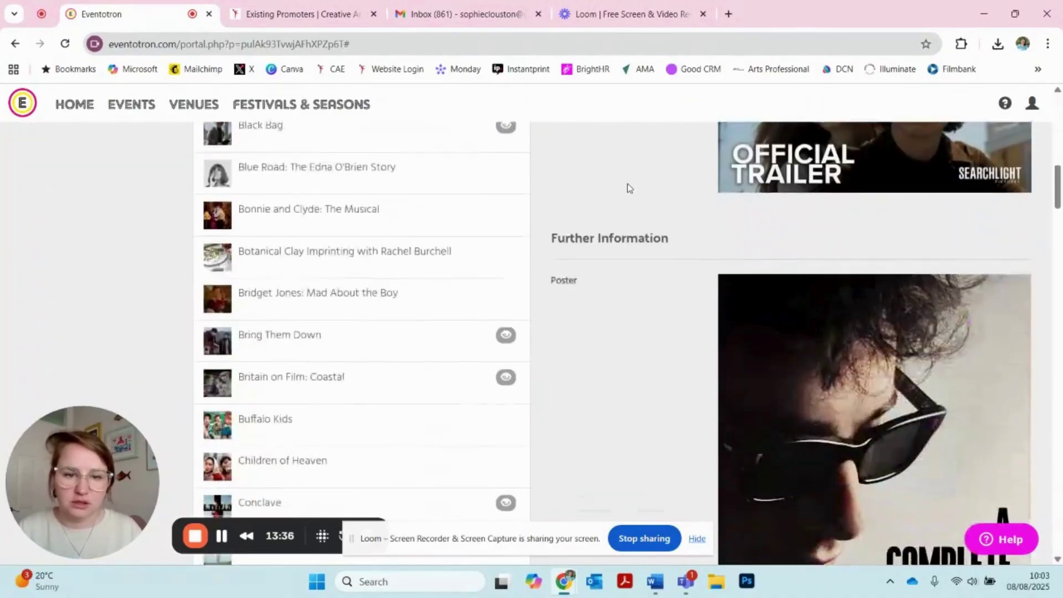
{"action": "scroll", "coordinate": [627, 188], "scroll_direction": "down", "scroll_amount": 8}
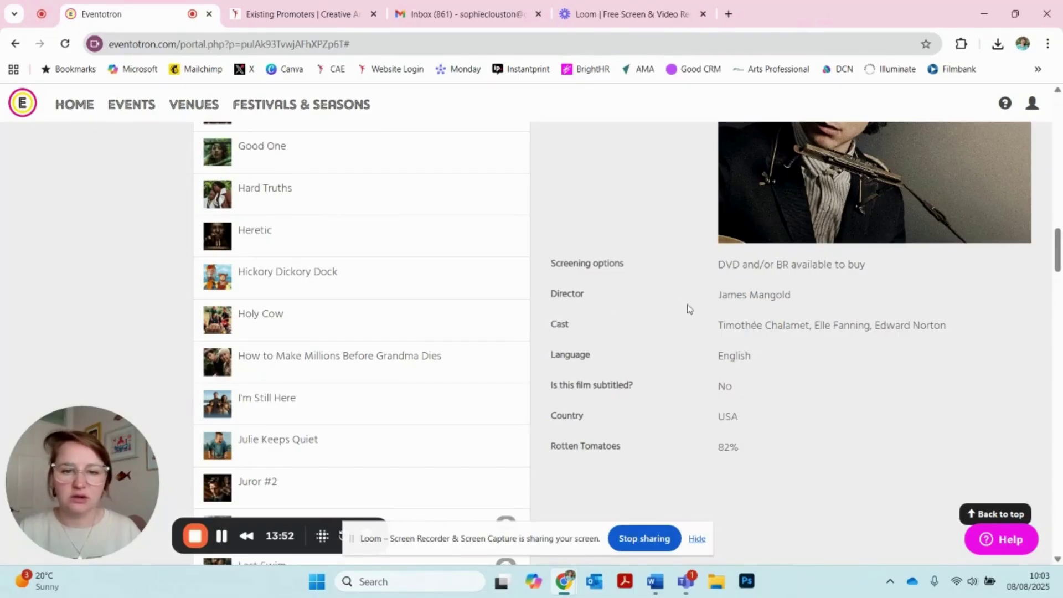
{"action": "left_click_drag", "start_coordinate": [884, 271], "coordinate": [715, 271]}
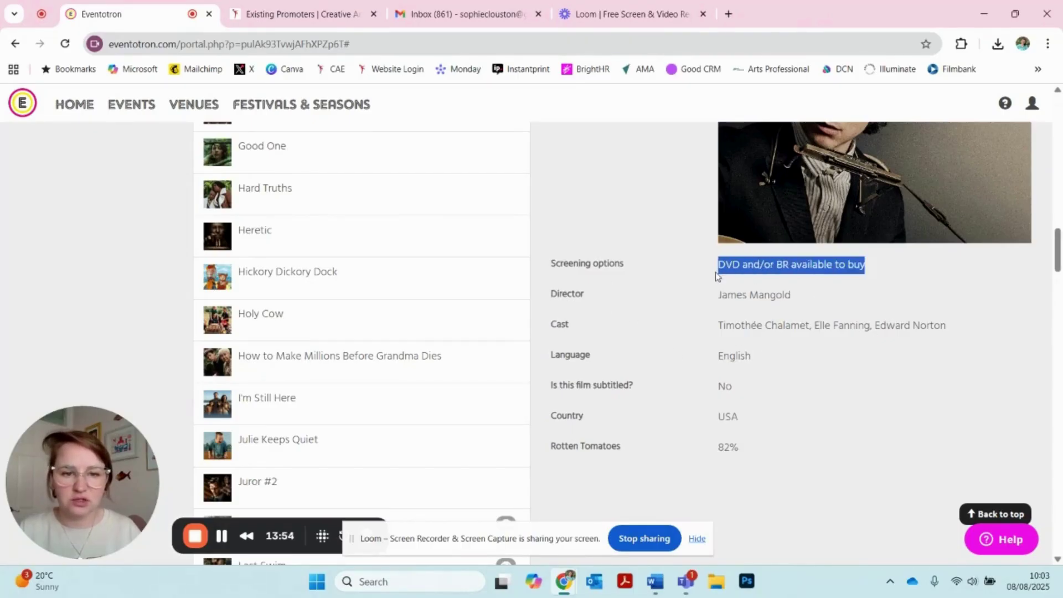
{"action": "left_click", "coordinate": [893, 264]}
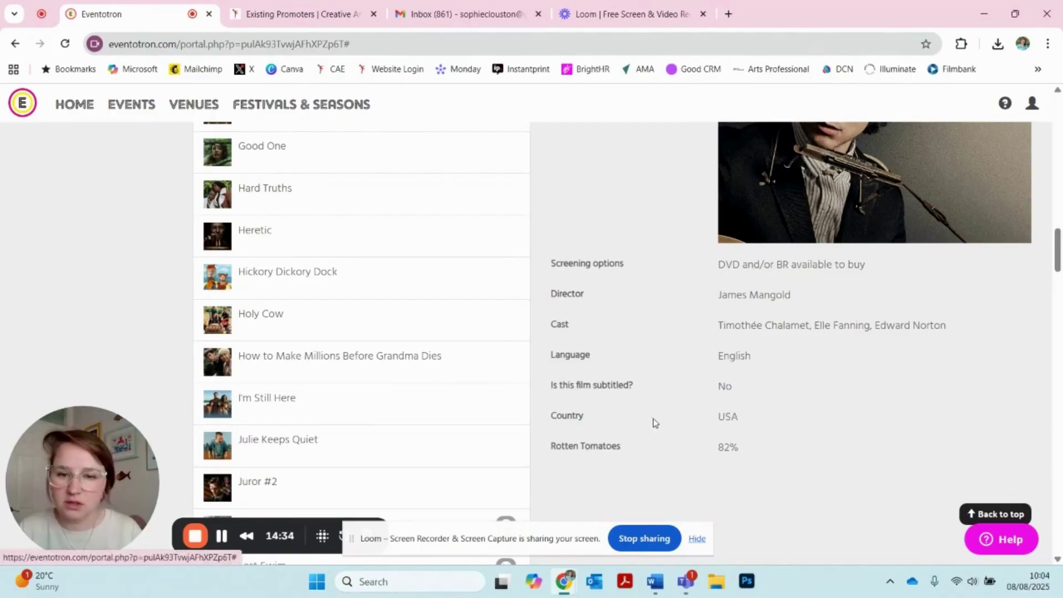
{"action": "scroll", "coordinate": [744, 416], "scroll_direction": "up", "scroll_amount": 12}
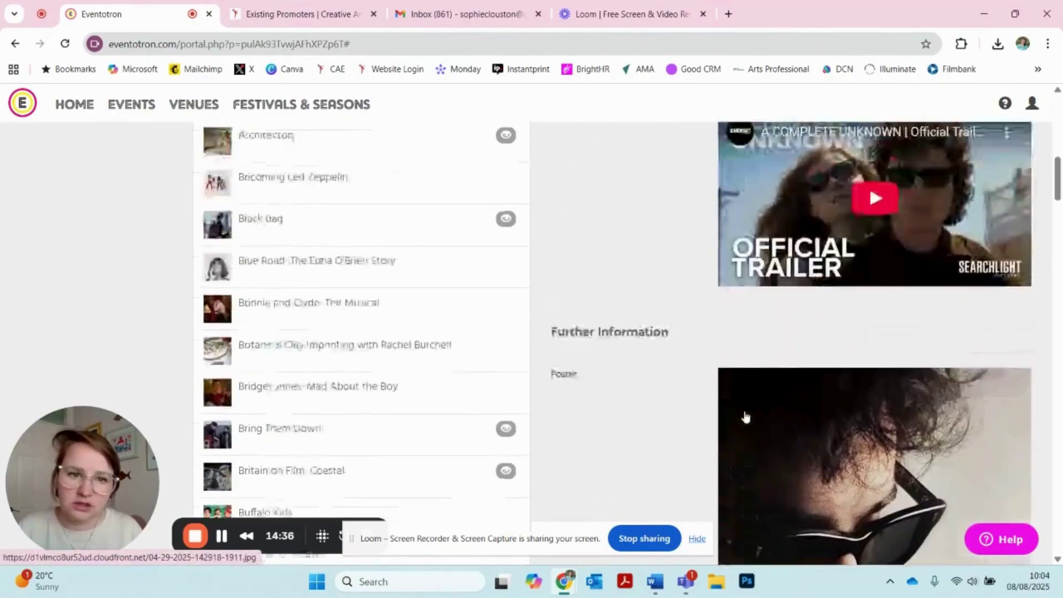
{"action": "scroll", "coordinate": [744, 416], "scroll_direction": "up", "scroll_amount": 6}
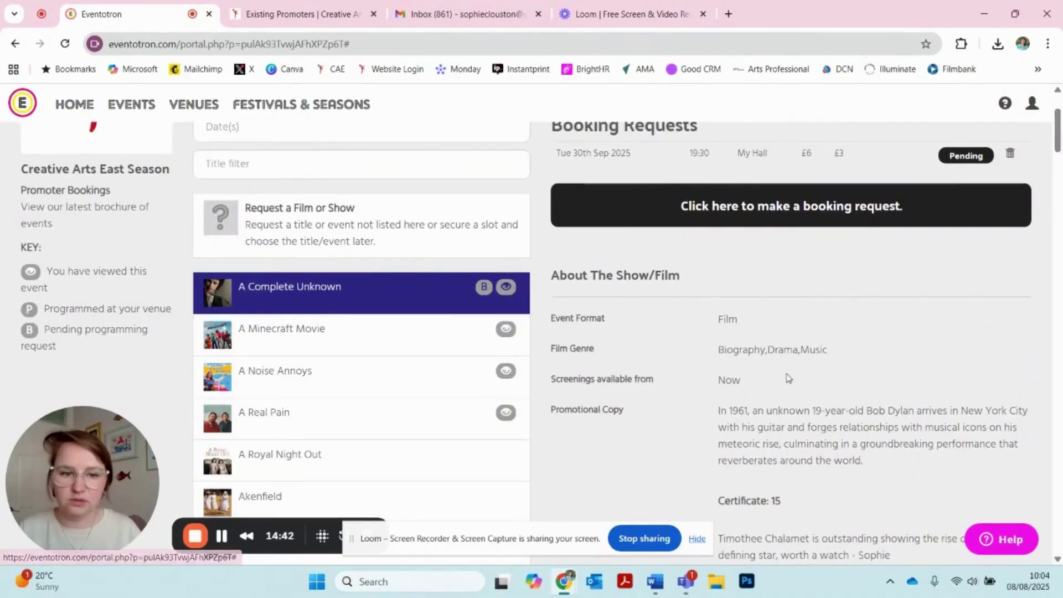
{"action": "scroll", "coordinate": [788, 379], "scroll_direction": "down", "scroll_amount": 10}
{"action": "scroll", "coordinate": [788, 378], "scroll_direction": "down", "scroll_amount": 15}
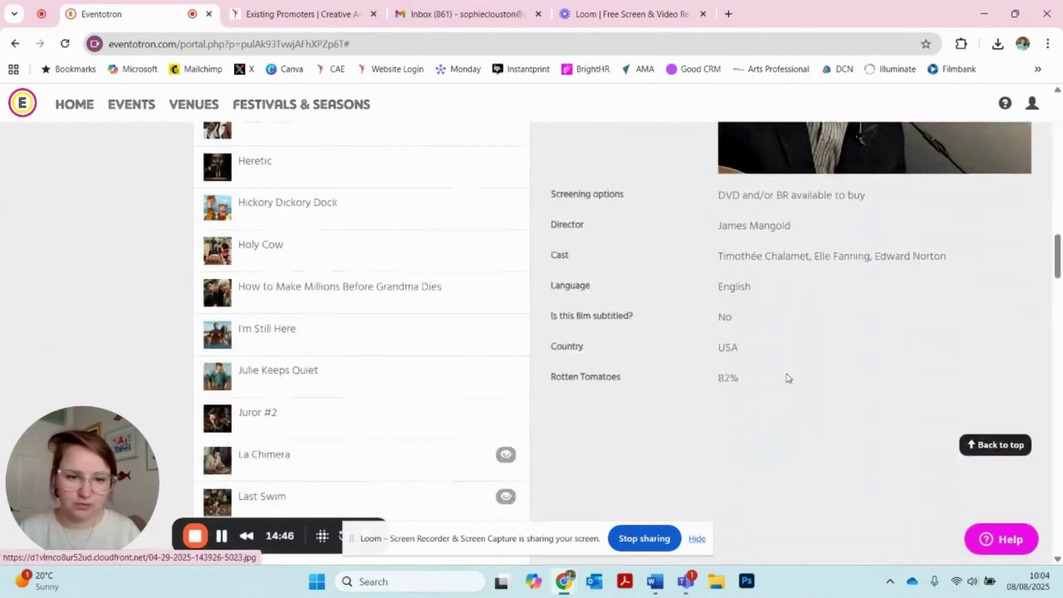
{"action": "scroll", "coordinate": [788, 378], "scroll_direction": "up", "scroll_amount": 20}
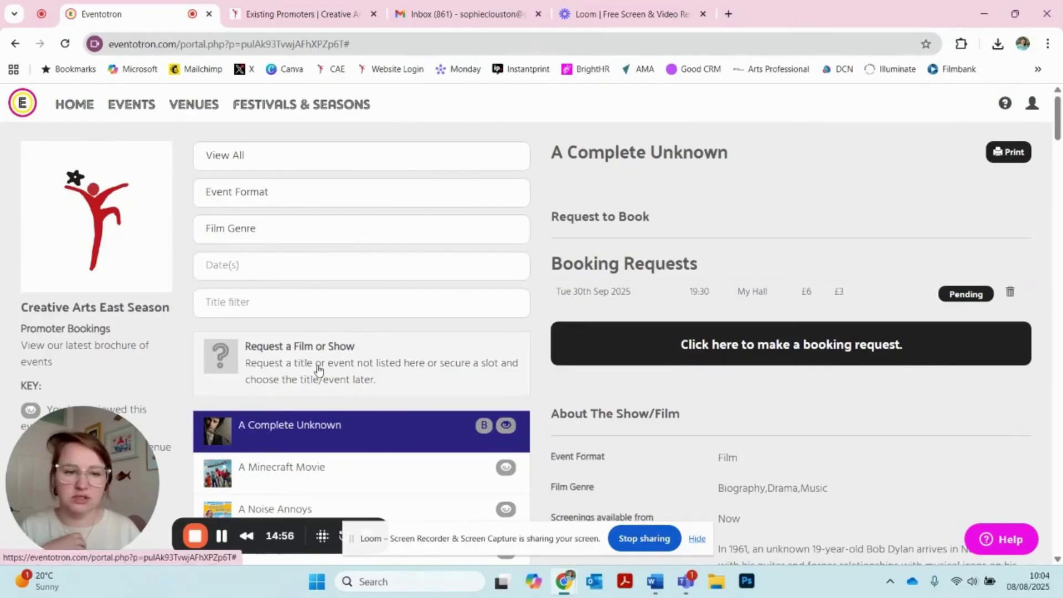
{"action": "scroll", "coordinate": [318, 370], "scroll_direction": "down", "scroll_amount": 4}
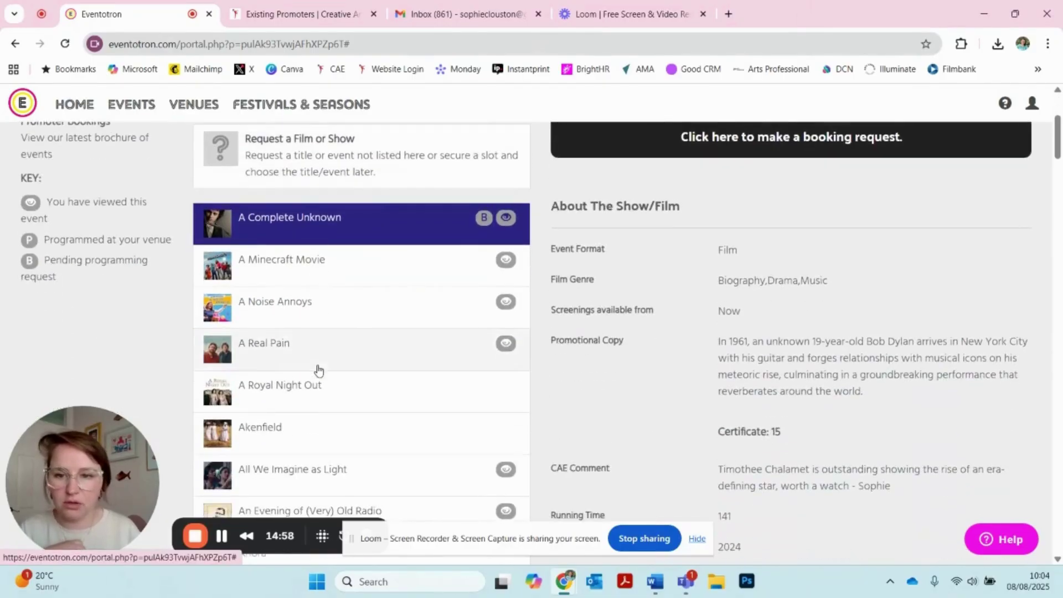
{"action": "scroll", "coordinate": [318, 370], "scroll_direction": "up", "scroll_amount": 2}
{"action": "scroll", "coordinate": [319, 370], "scroll_direction": "up", "scroll_amount": 2}
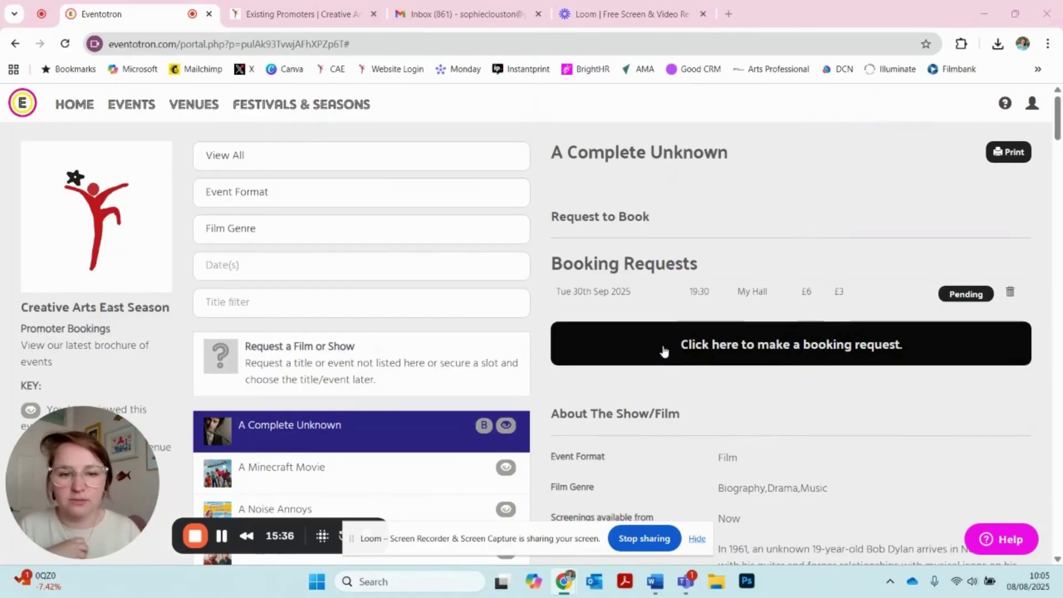
Start a booking request for A Complete Unknown with My Hall as the venue
{"action": "left_click", "coordinate": [762, 354]}
{"action": "scroll", "coordinate": [554, 213], "scroll_direction": "down", "scroll_amount": 2}
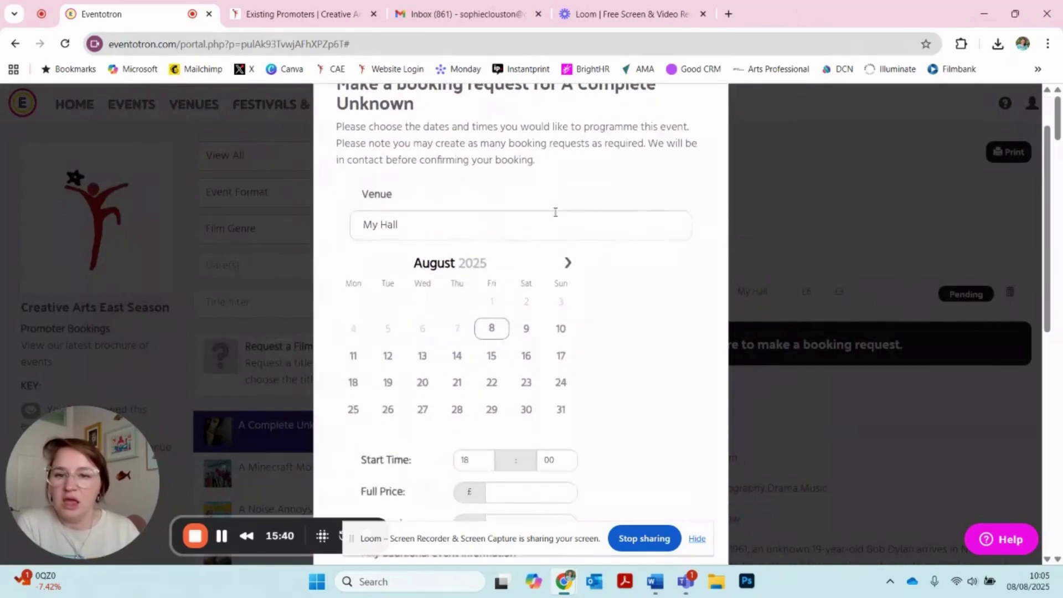
{"action": "scroll", "coordinate": [555, 216], "scroll_direction": "up", "scroll_amount": 2}
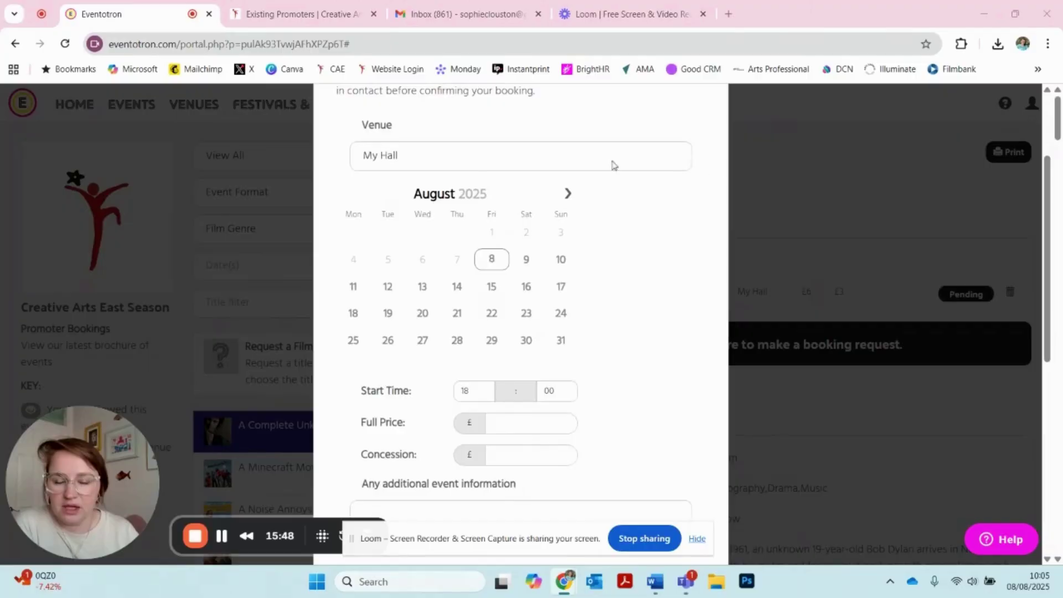
{"action": "left_click", "coordinate": [409, 157]}
{"action": "left_click", "coordinate": [407, 157]}
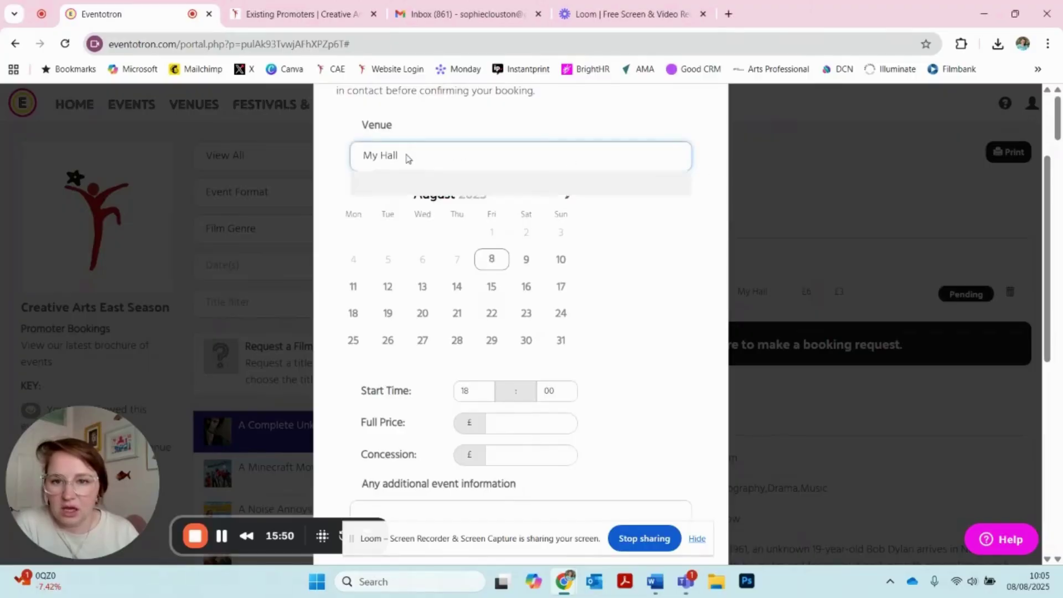
Set the booking request's date to Saturday 29 November 2025
{"action": "scroll", "coordinate": [557, 235], "scroll_direction": "down", "scroll_amount": 1}
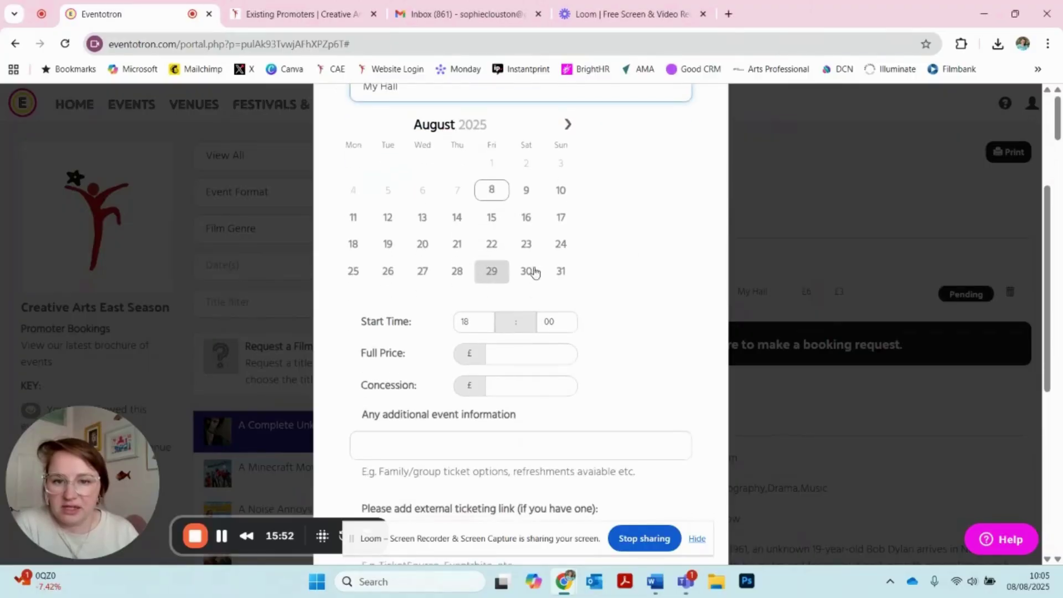
{"action": "left_click", "coordinate": [568, 125]}
{"action": "left_click", "coordinate": [570, 126]}
{"action": "left_click", "coordinate": [570, 126]}
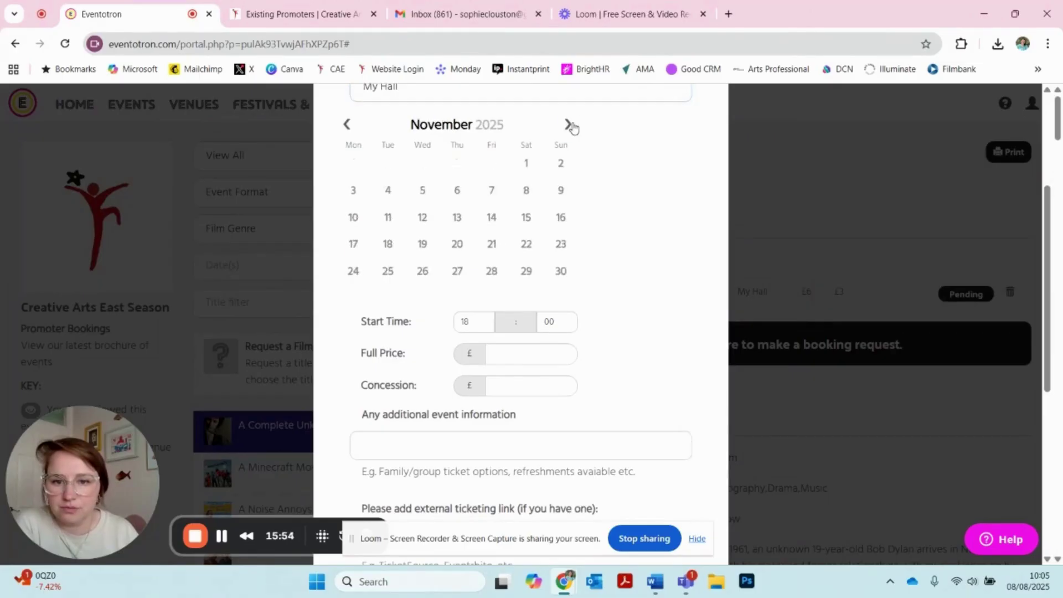
{"action": "left_click", "coordinate": [529, 277]}
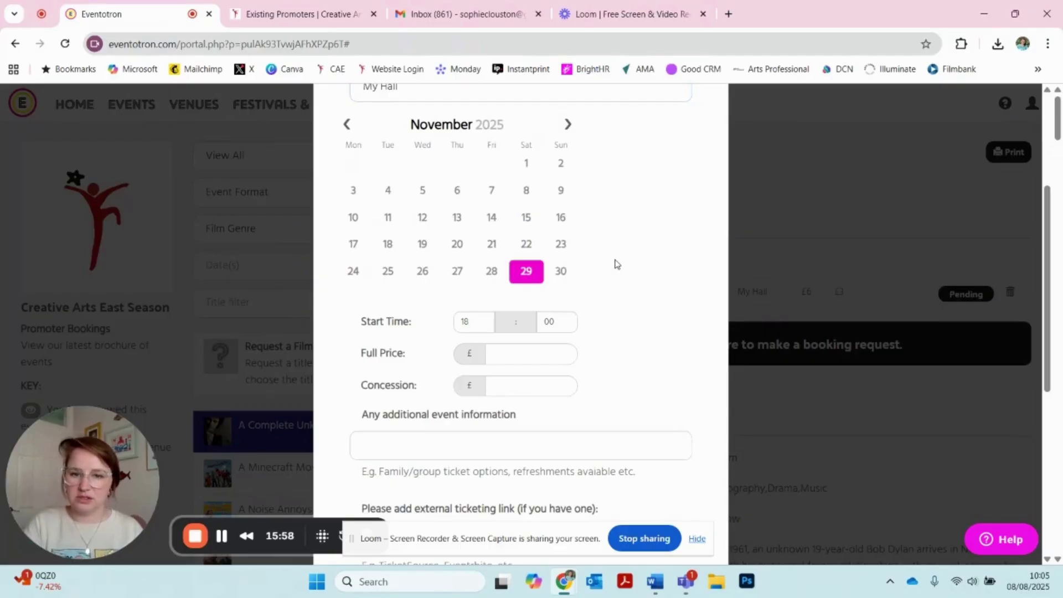
Set the start time of the booking request to 19:30
{"action": "left_click", "coordinate": [469, 327]}
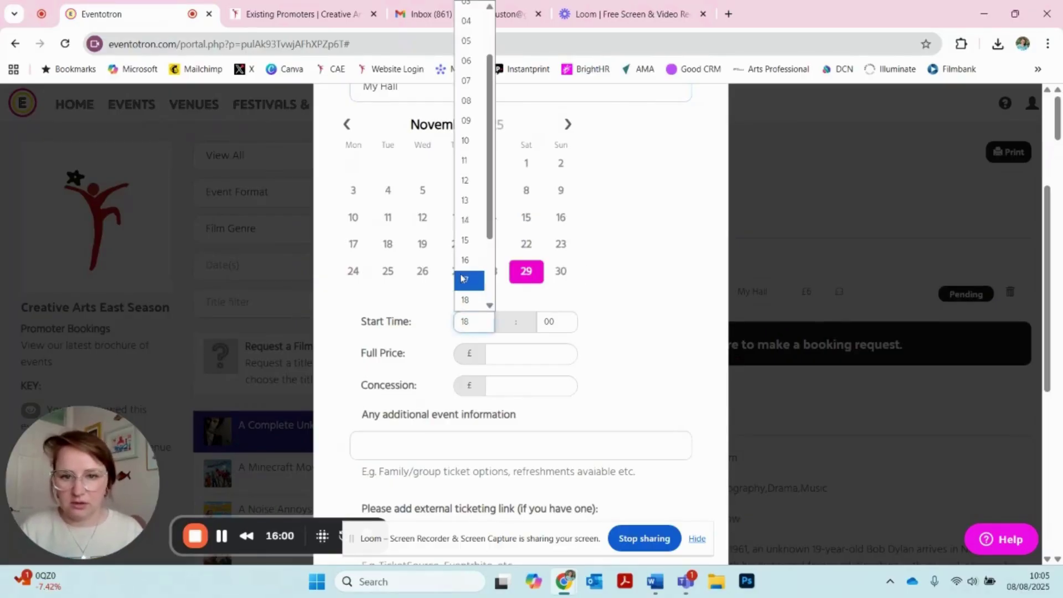
{"action": "left_click", "coordinate": [469, 224]}
{"action": "left_click", "coordinate": [558, 325]}
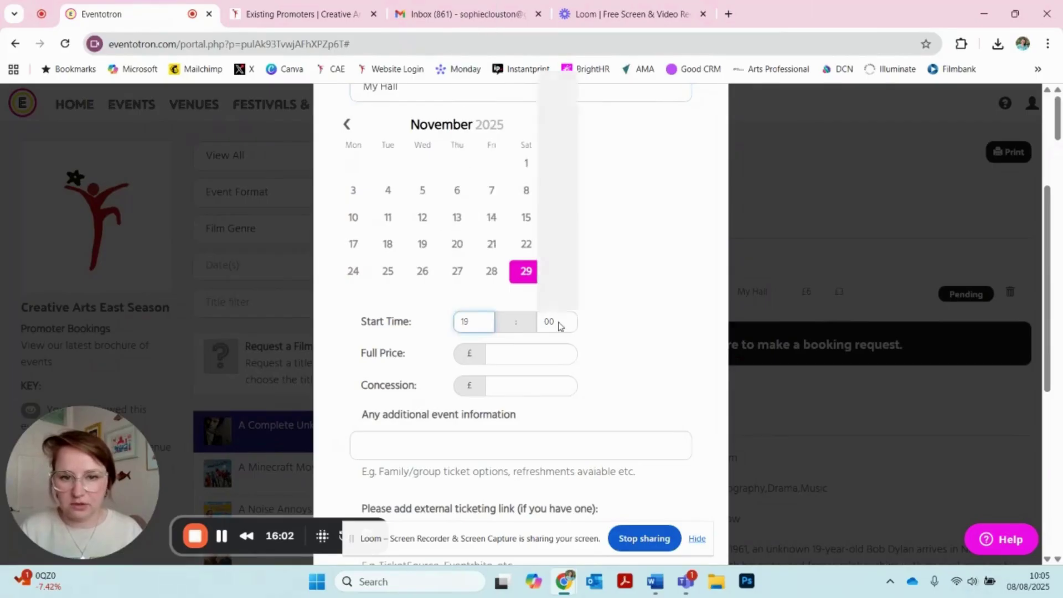
{"action": "left_click", "coordinate": [550, 202]}
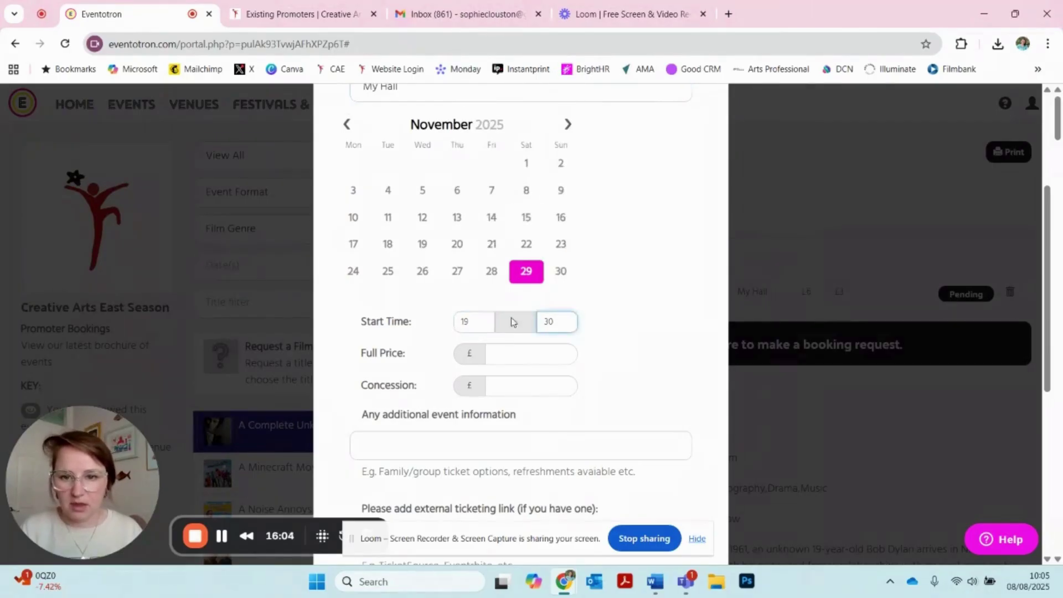
Set the full ticket price to £7 and the concession price to £4
{"action": "left_click", "coordinate": [499, 354]}
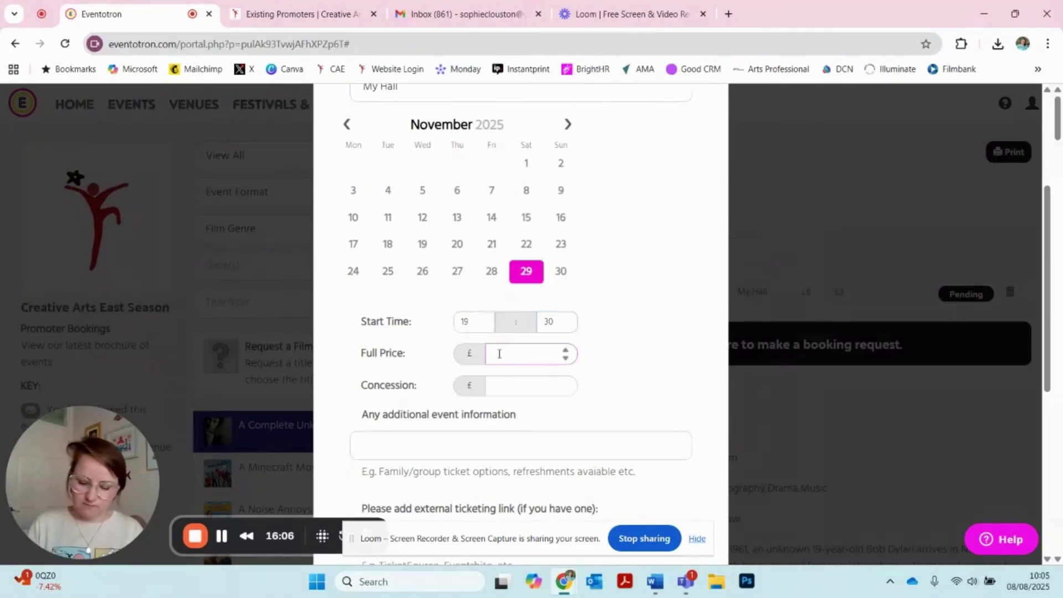
{"action": "type", "text": "7"}
{"action": "left_click", "coordinate": [509, 388]}
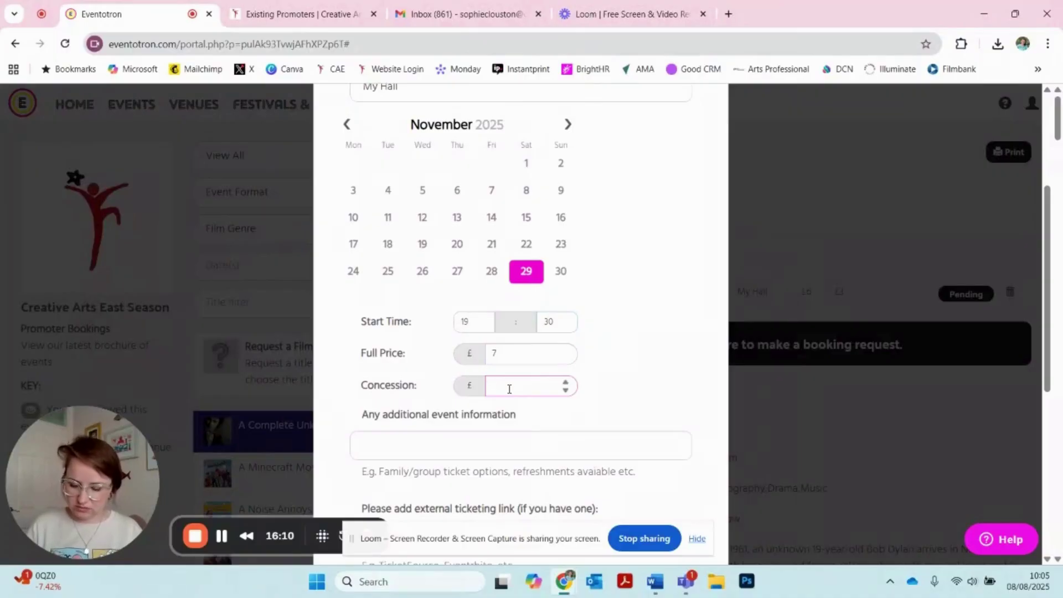
{"action": "type", "text": "4"}
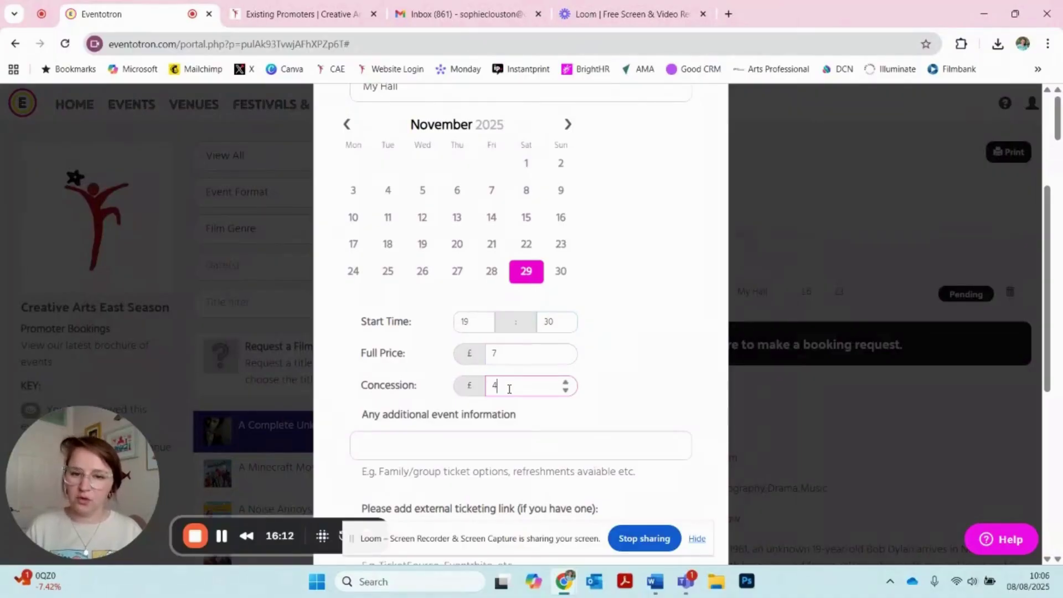
Enter "Bar and refreshments available" as the booking request's additional event information
{"action": "left_click", "coordinate": [407, 450]}
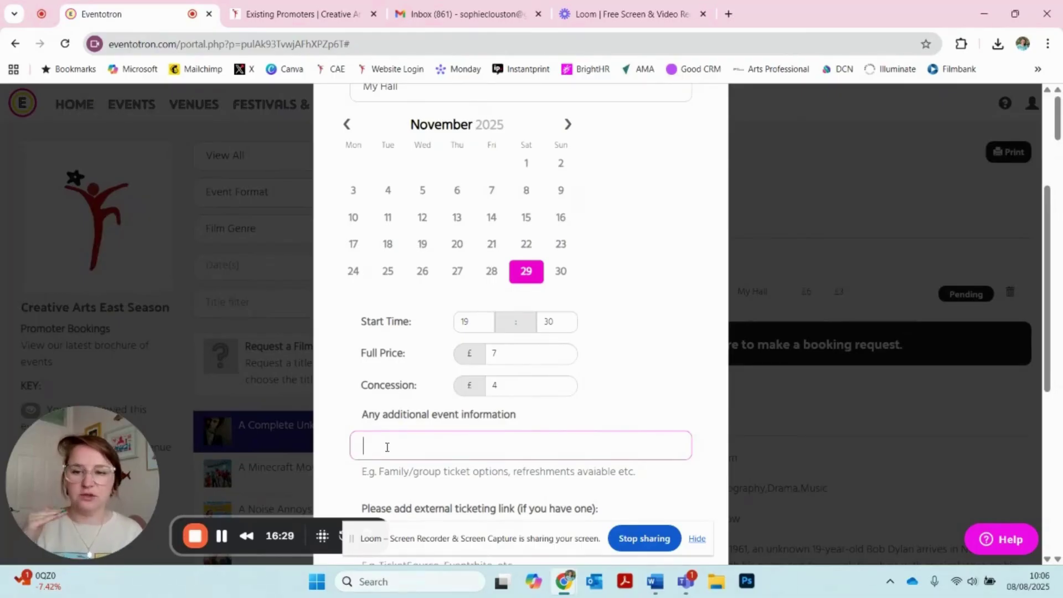
{"action": "scroll", "coordinate": [387, 447], "scroll_direction": "down", "scroll_amount": 2}
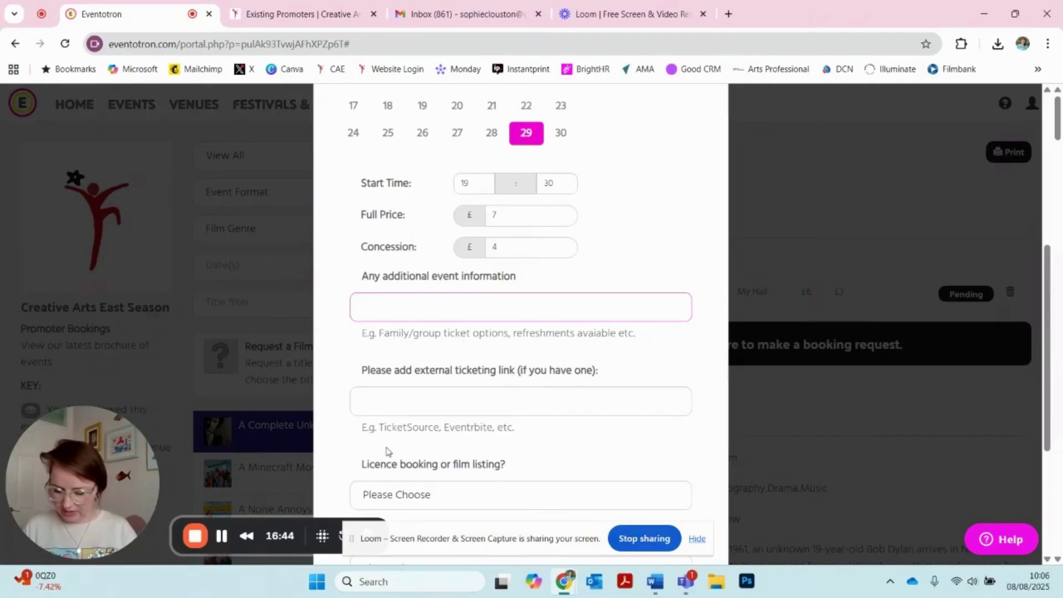
{"action": "type", "text": "S"}
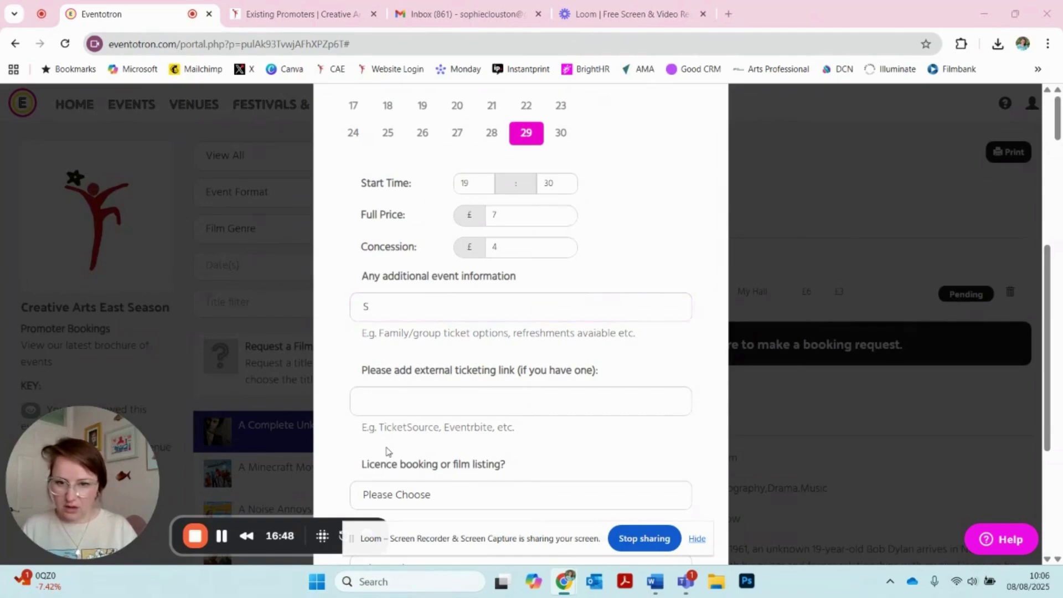
{"action": "left_click_drag", "start_coordinate": [387, 306], "coordinate": [342, 315]}
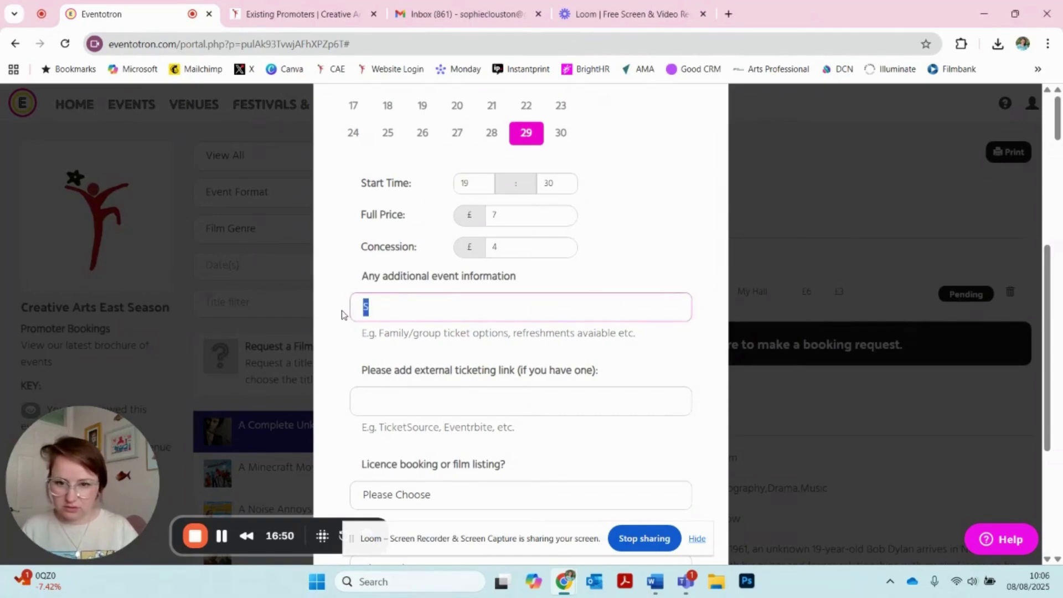
{"action": "type", "text": "Ba"}
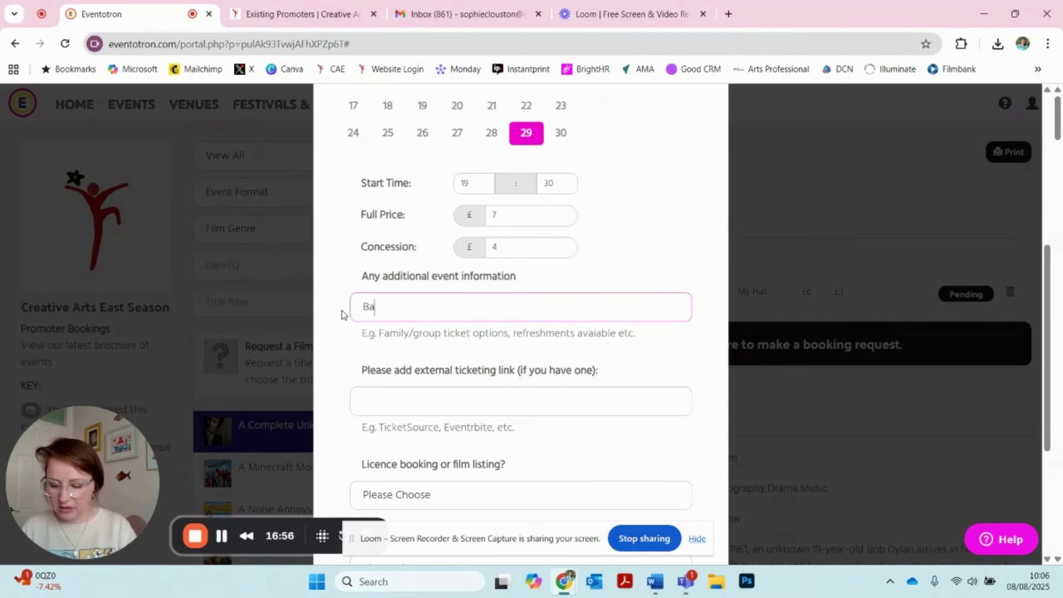
{"action": "type", "text": "r an"}
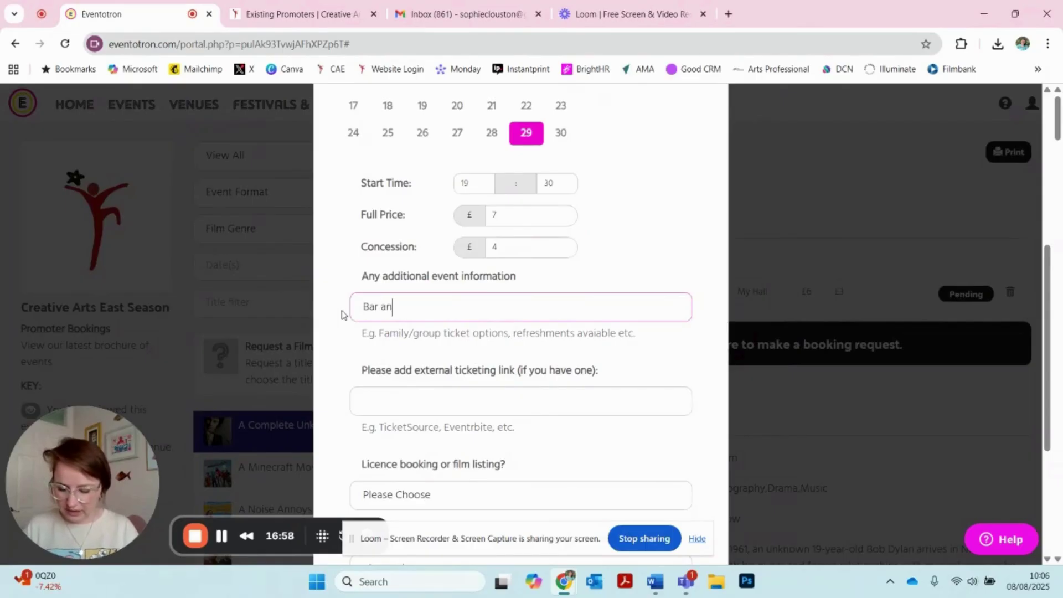
{"action": "type", "text": "d refresh"}
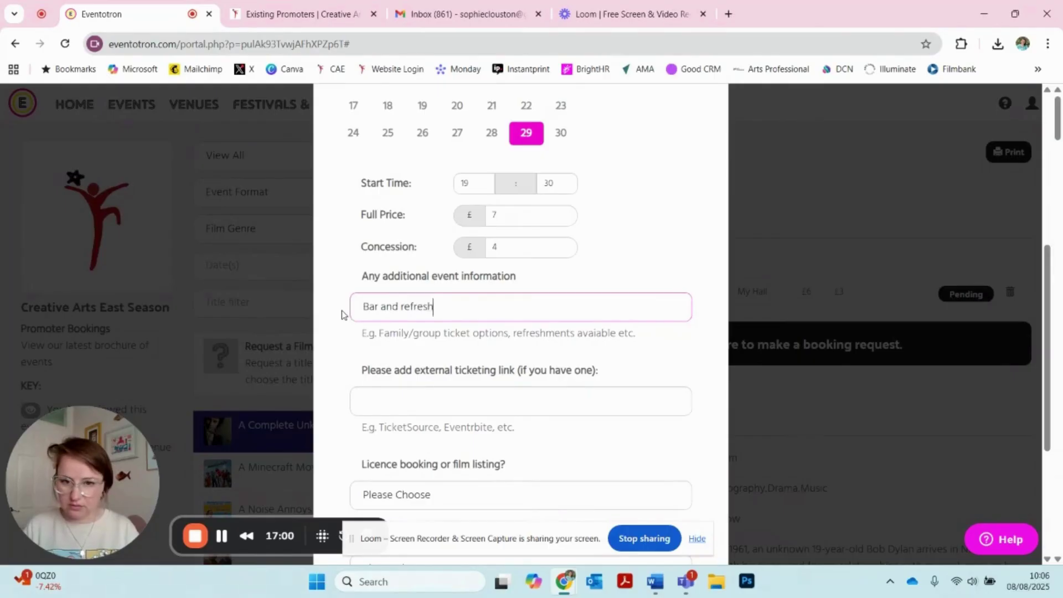
{"action": "type", "text": "ments "}
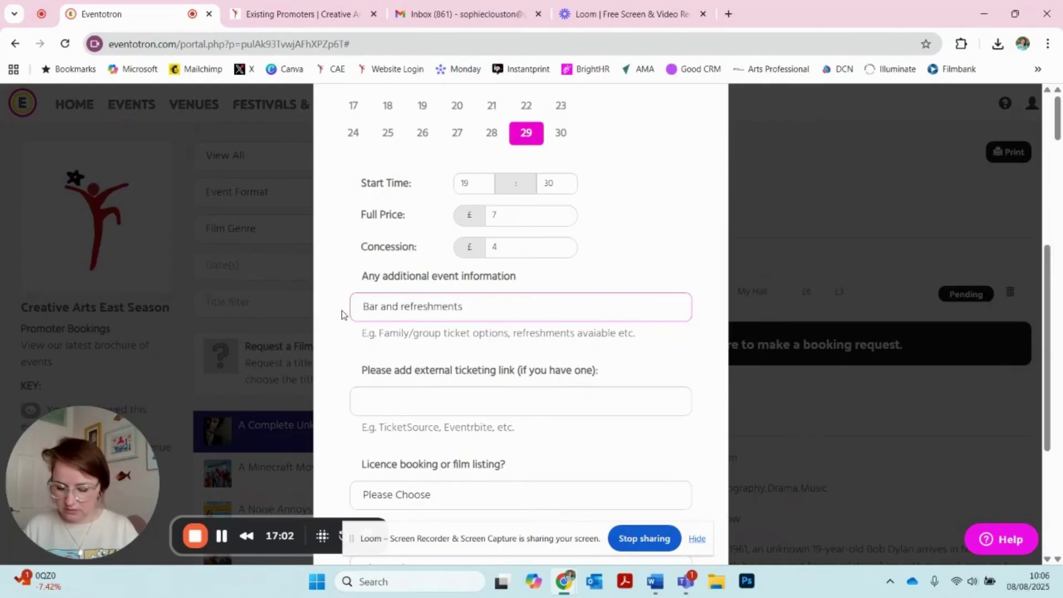
{"action": "type", "text": "available"}
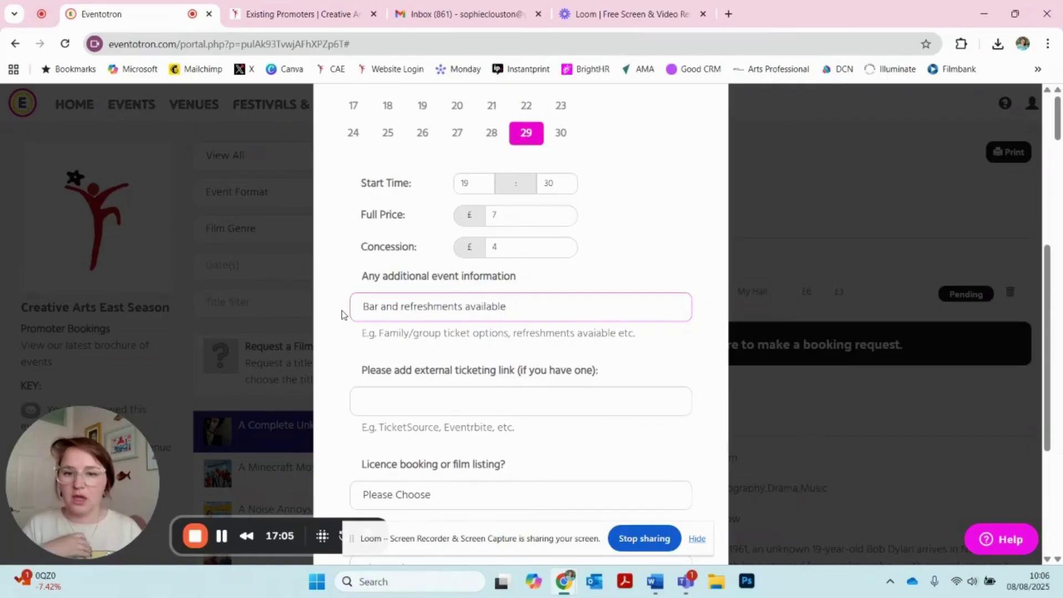
Look over the external ticketing link field and the available licence booking or film listing options
{"action": "scroll", "coordinate": [343, 315], "scroll_direction": "down", "scroll_amount": 3}
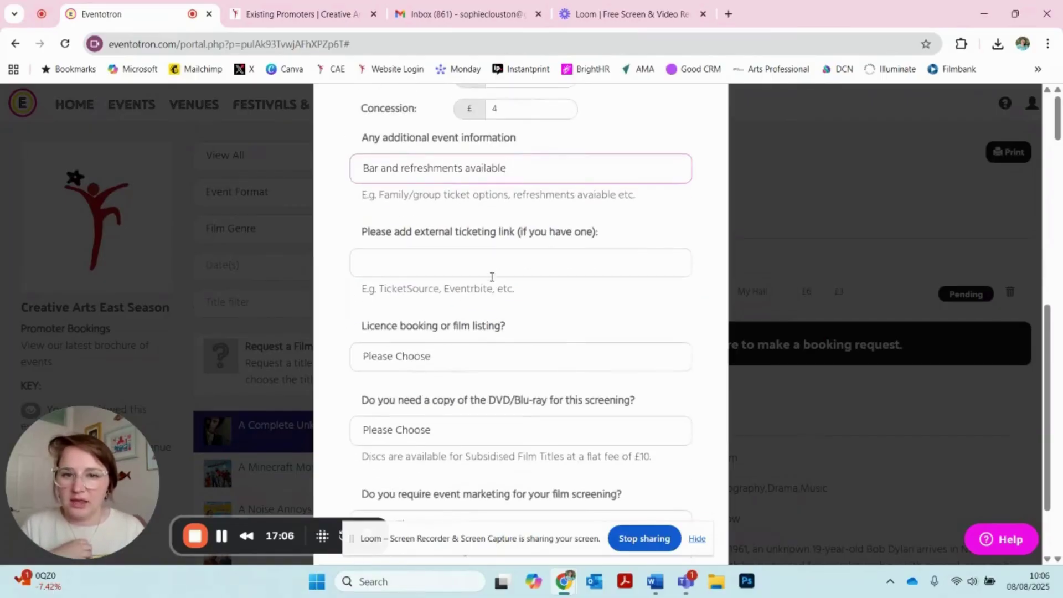
{"action": "left_click", "coordinate": [466, 265]}
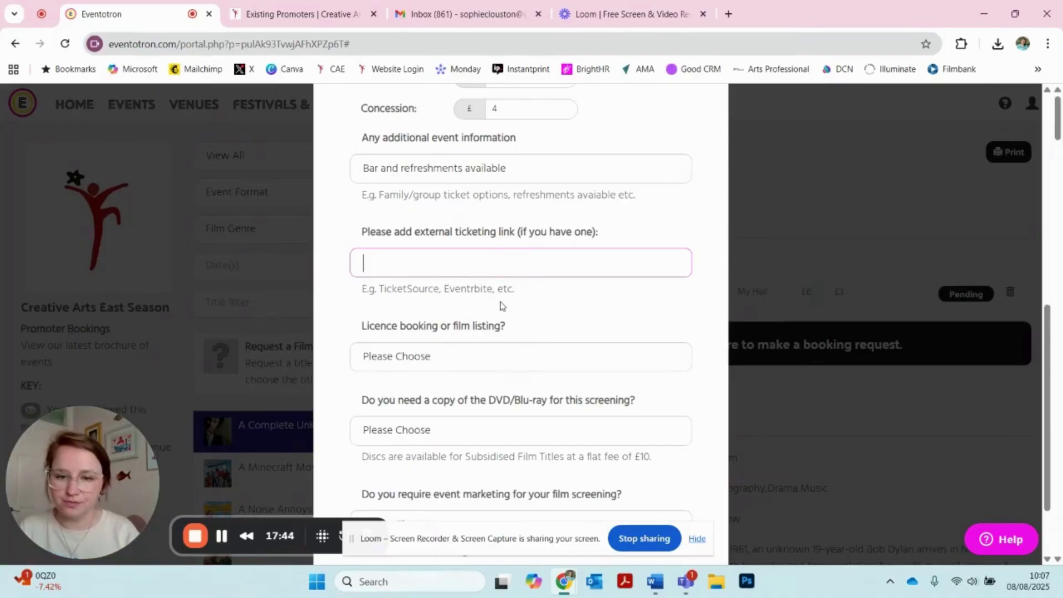
{"action": "scroll", "coordinate": [501, 305], "scroll_direction": "down", "scroll_amount": 1}
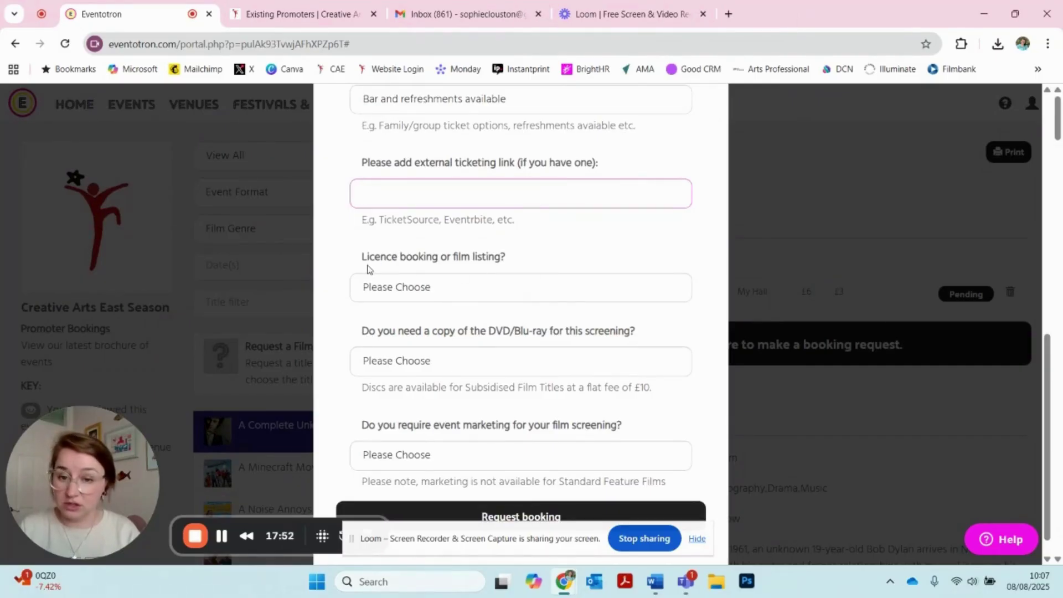
{"action": "left_click", "coordinate": [512, 289]}
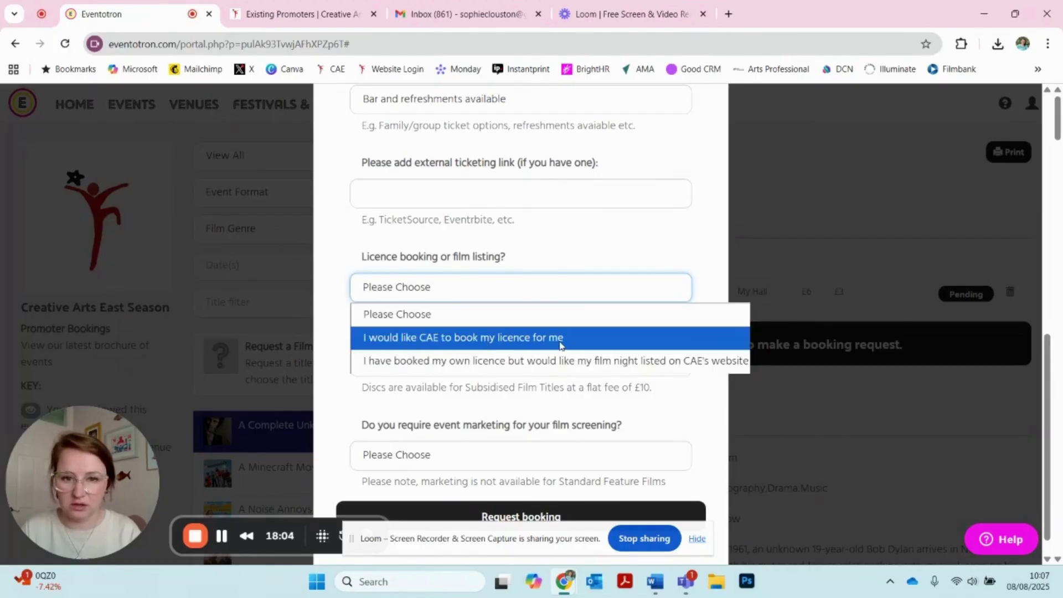
{"action": "left_click", "coordinate": [611, 251]}
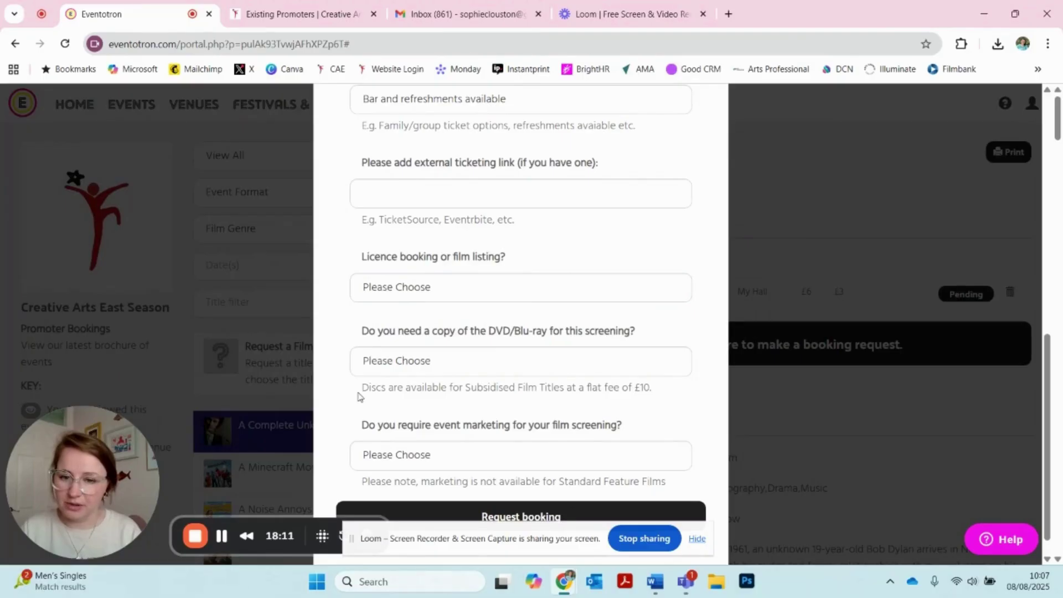
Choose the £10 DVD provided by CAE and have CAE book the licence for the screening
{"action": "left_click_drag", "start_coordinate": [362, 387], "coordinate": [654, 400]}
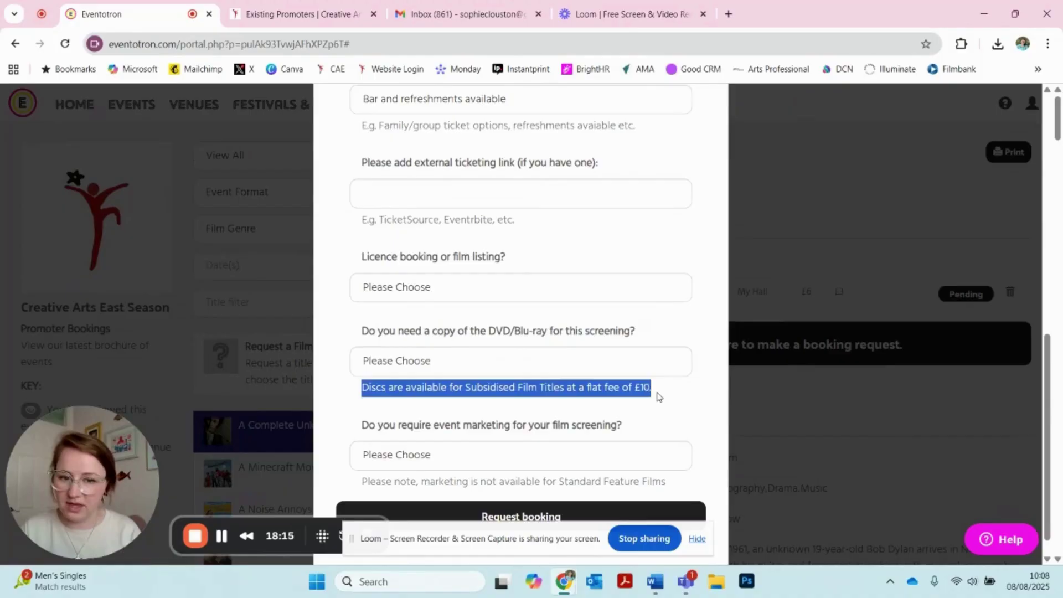
{"action": "left_click", "coordinate": [525, 384]}
{"action": "left_click", "coordinate": [399, 361]}
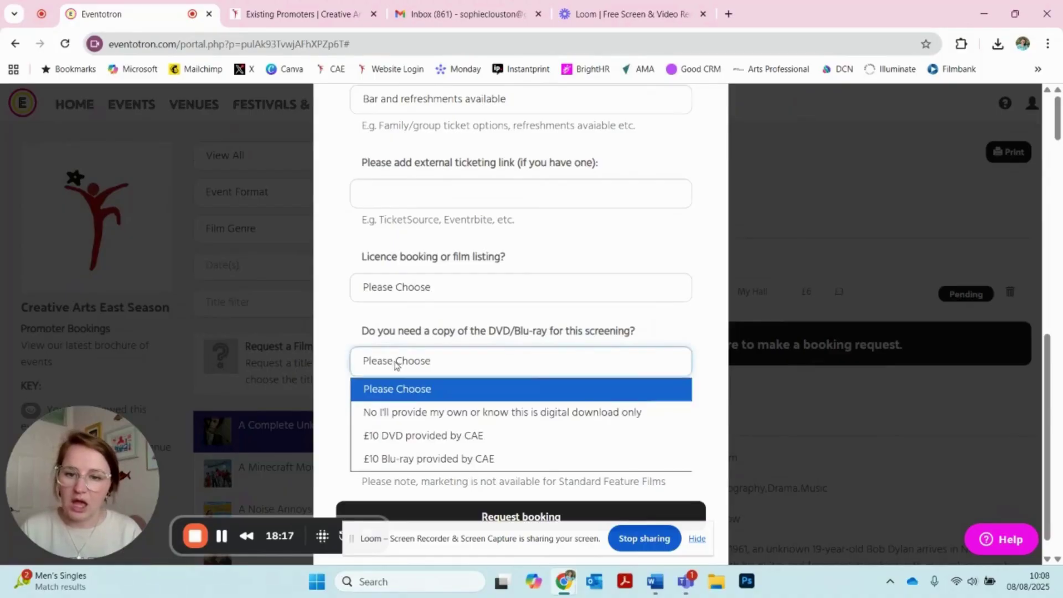
{"action": "left_click", "coordinate": [404, 437]}
{"action": "left_click", "coordinate": [427, 298]}
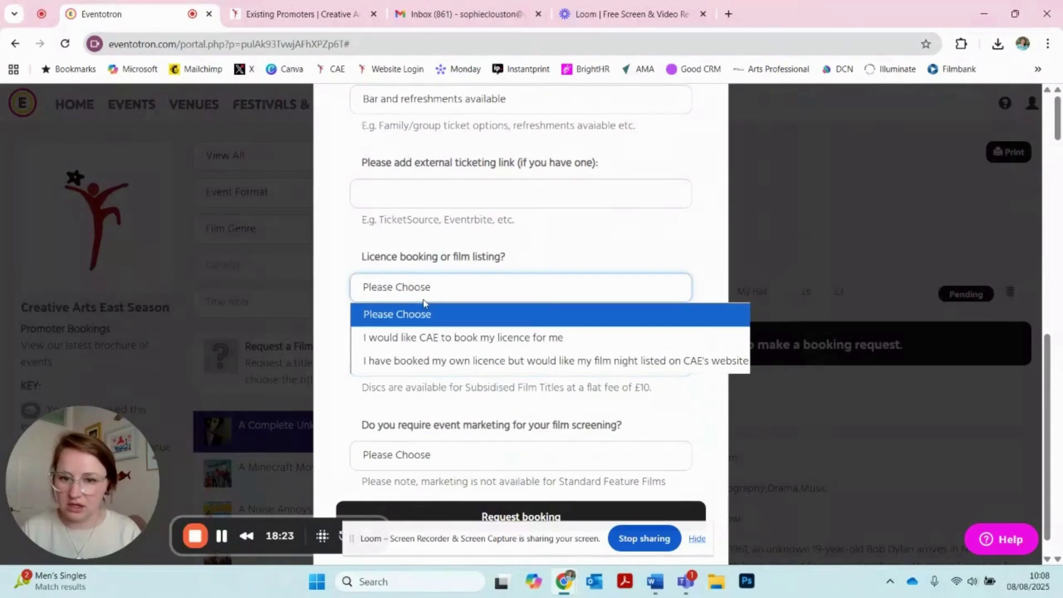
{"action": "left_click", "coordinate": [408, 339]}
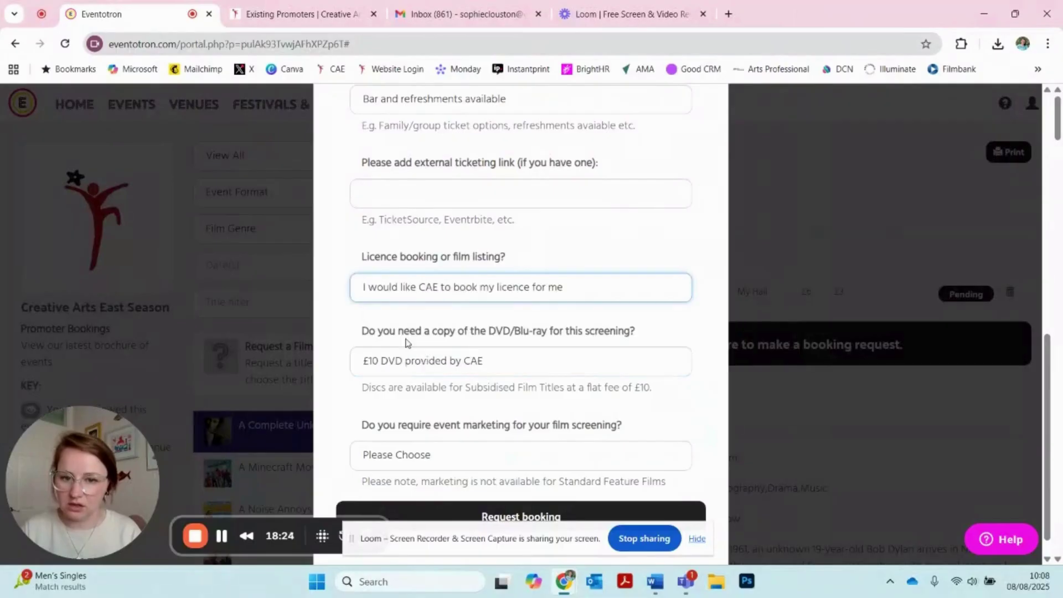
Choose the free digital poster as the event marketing for the film screening
{"action": "left_click", "coordinate": [688, 416]}
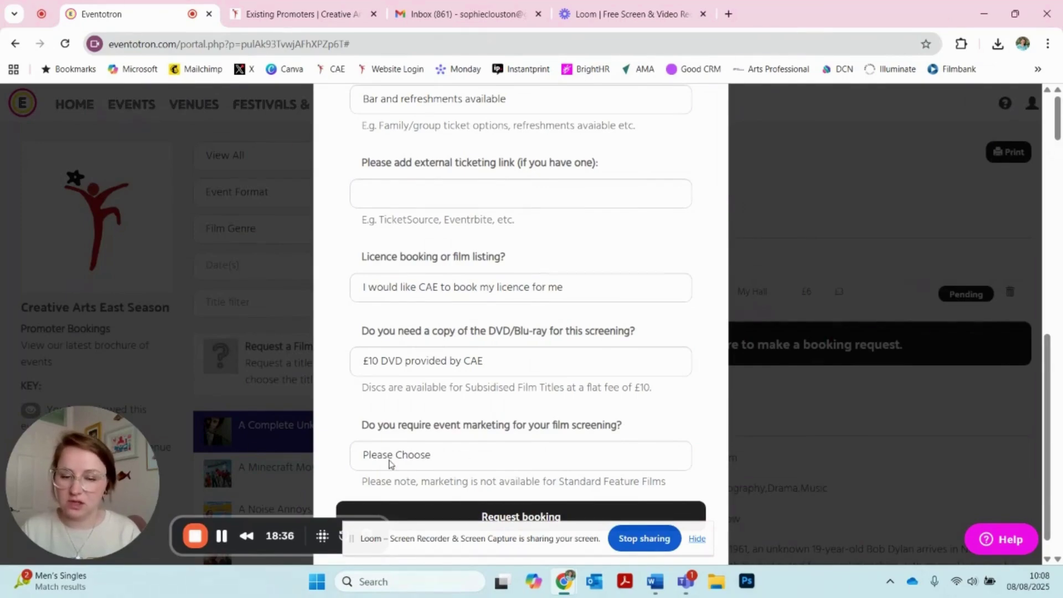
{"action": "left_click", "coordinate": [431, 463]}
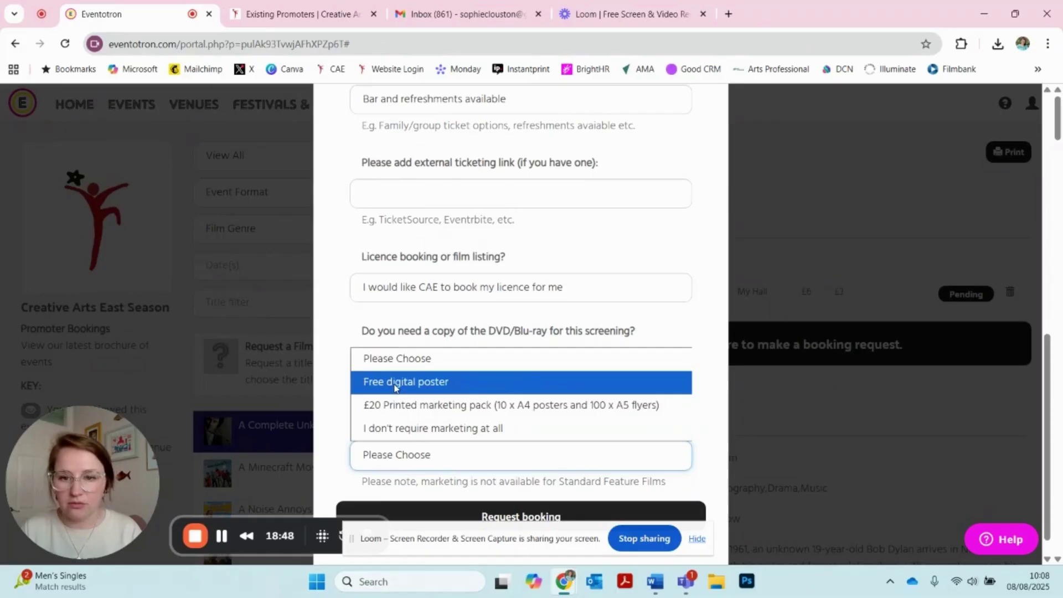
{"action": "left_click", "coordinate": [394, 386]}
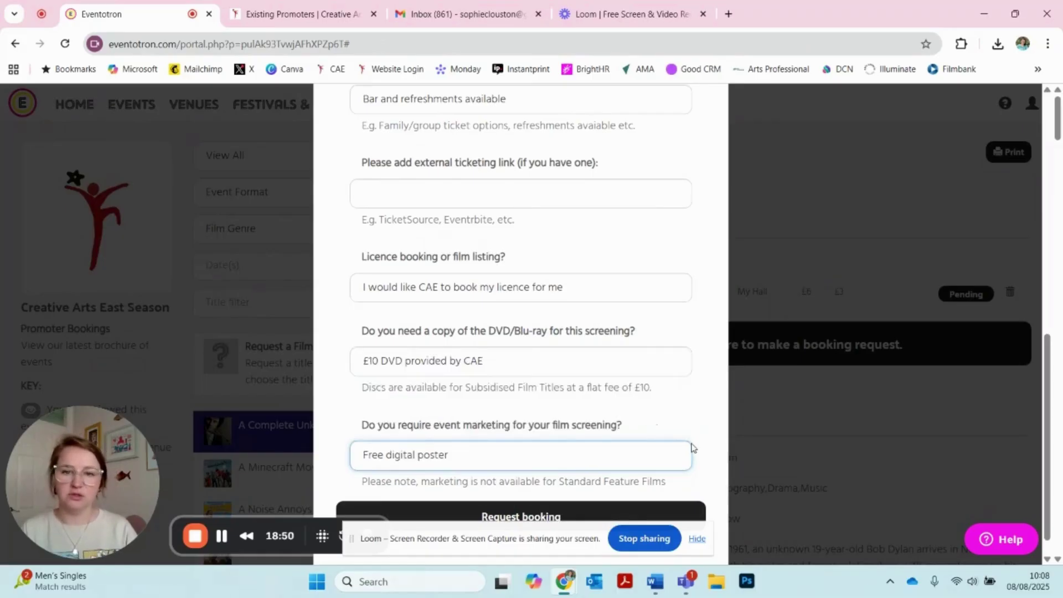
Check the completed booking request for A Complete Unknown, then submit it and close the confirmation
{"action": "scroll", "coordinate": [692, 446], "scroll_direction": "up", "scroll_amount": 8}
{"action": "scroll", "coordinate": [692, 447], "scroll_direction": "up", "scroll_amount": 3}
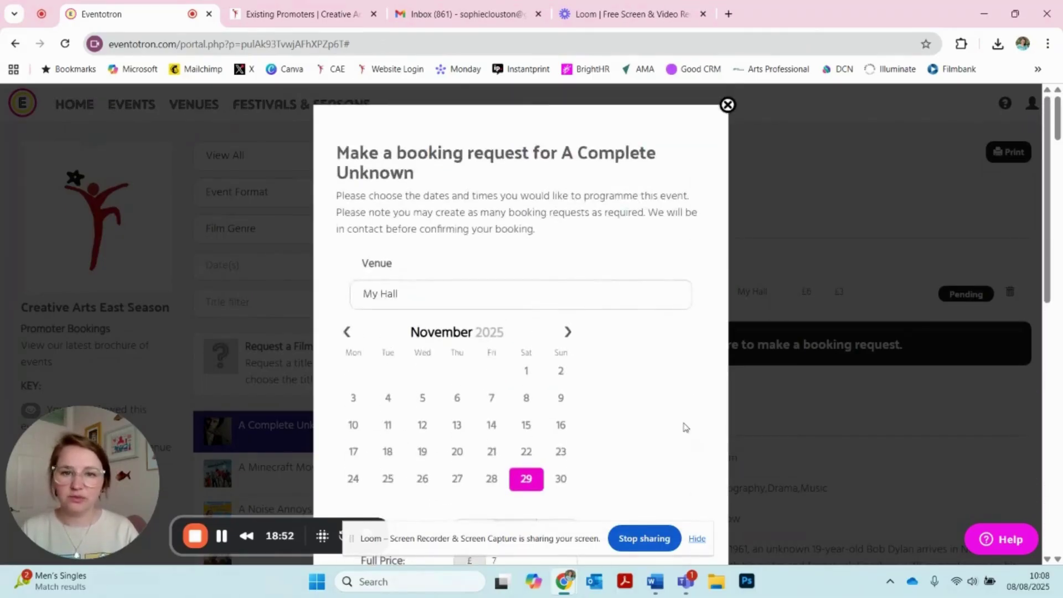
{"action": "scroll", "coordinate": [685, 422], "scroll_direction": "down", "scroll_amount": 10}
{"action": "scroll", "coordinate": [685, 421], "scroll_direction": "up", "scroll_amount": 3}
{"action": "scroll", "coordinate": [685, 421], "scroll_direction": "up", "scroll_amount": 6}
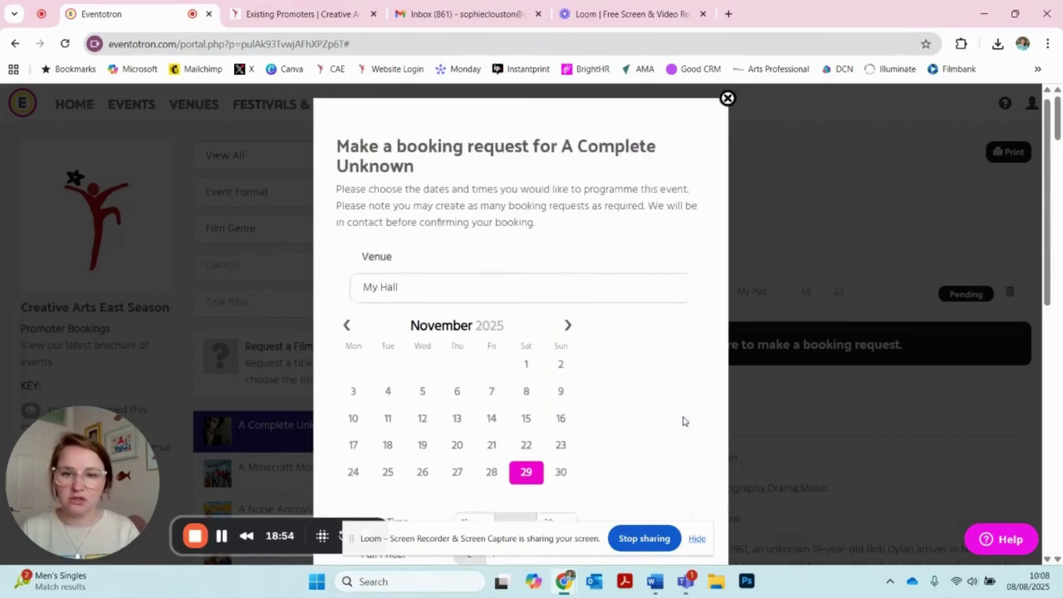
{"action": "scroll", "coordinate": [684, 421], "scroll_direction": "down", "scroll_amount": 2}
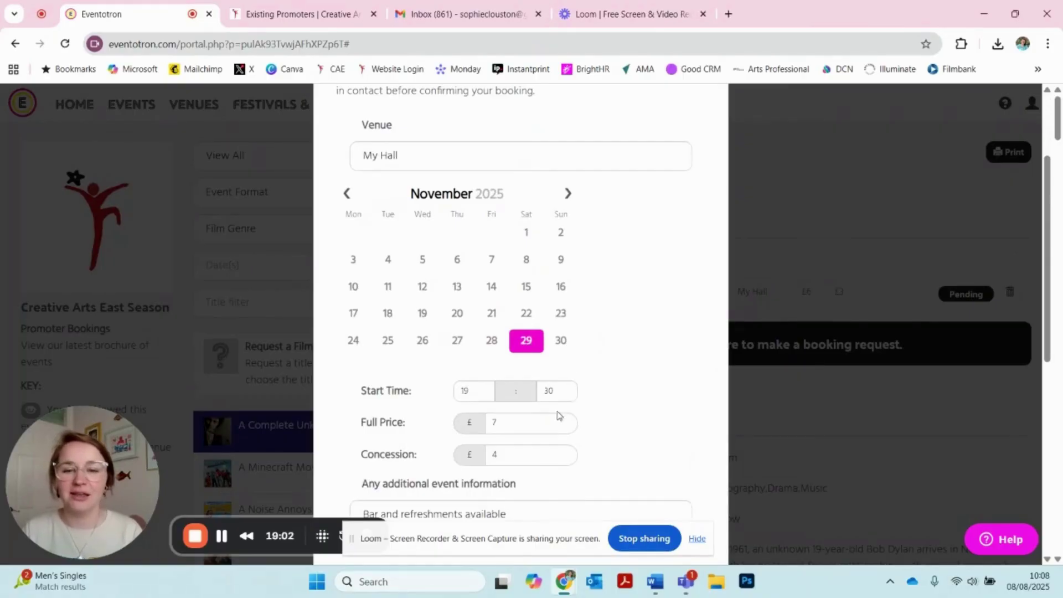
{"action": "scroll", "coordinate": [557, 413], "scroll_direction": "down", "scroll_amount": 2}
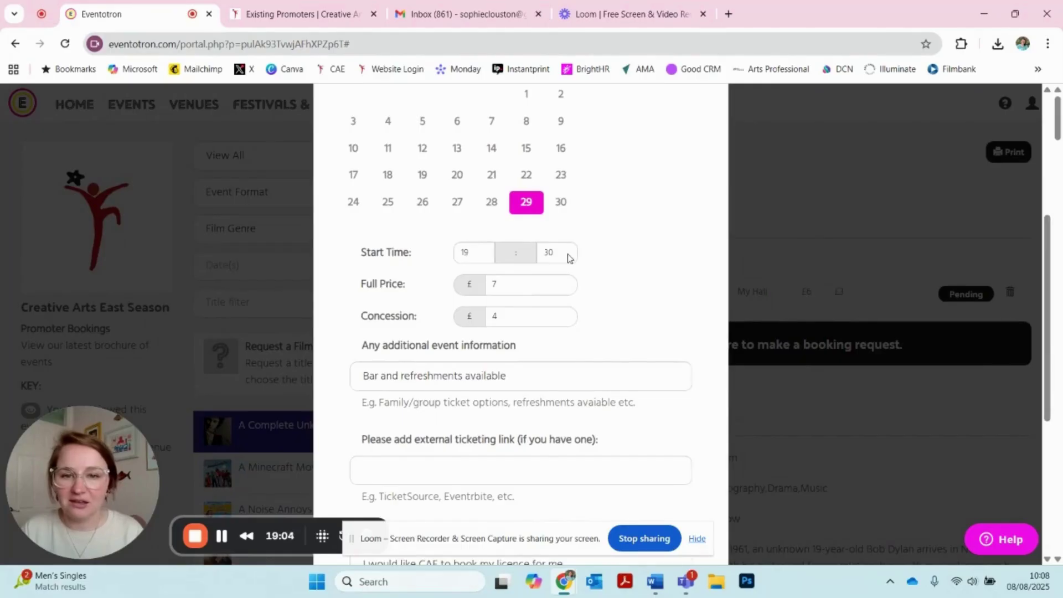
{"action": "scroll", "coordinate": [607, 357], "scroll_direction": "down", "scroll_amount": 3}
{"action": "scroll", "coordinate": [608, 357], "scroll_direction": "down", "scroll_amount": 2}
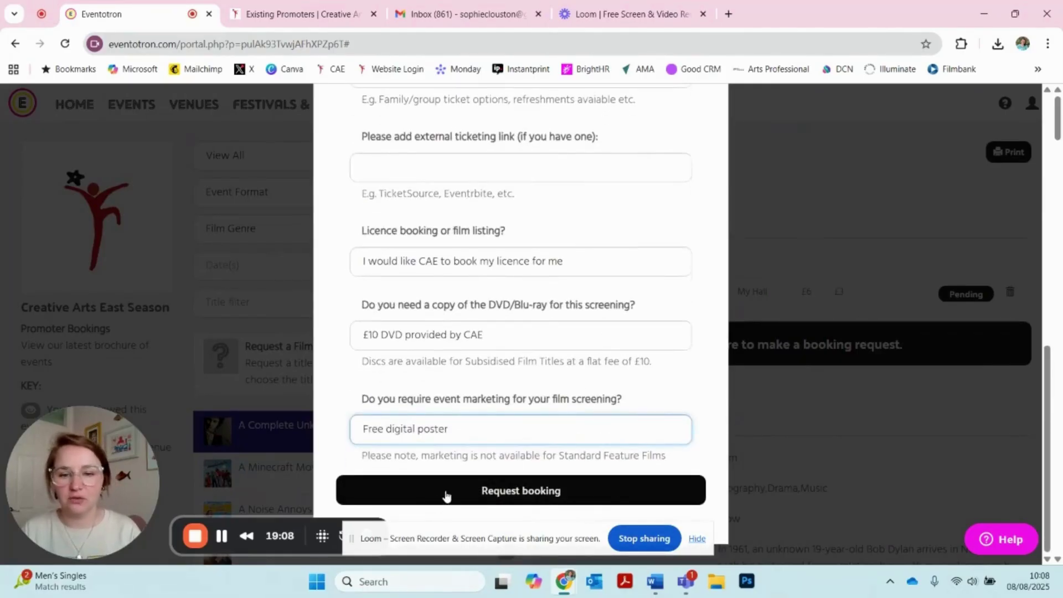
{"action": "left_click", "coordinate": [530, 491]}
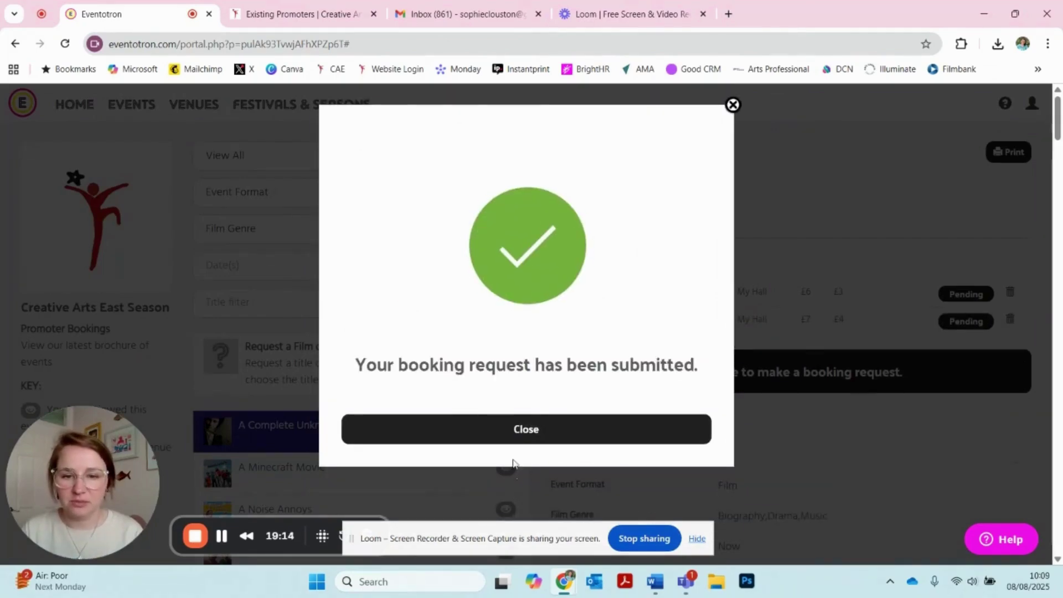
{"action": "left_click", "coordinate": [537, 431]}
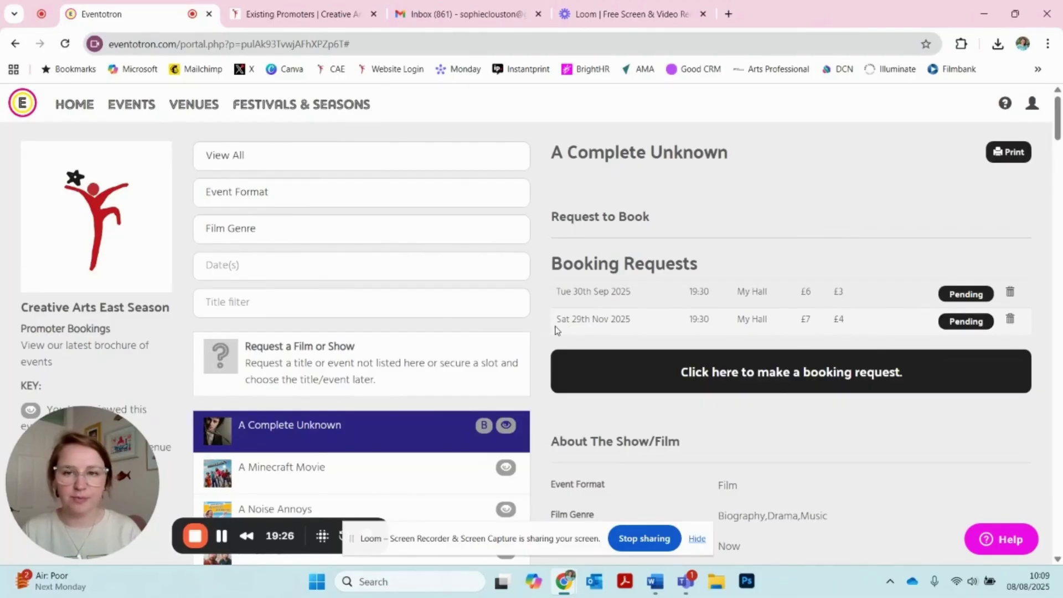
{"action": "left_click", "coordinate": [453, 15]}
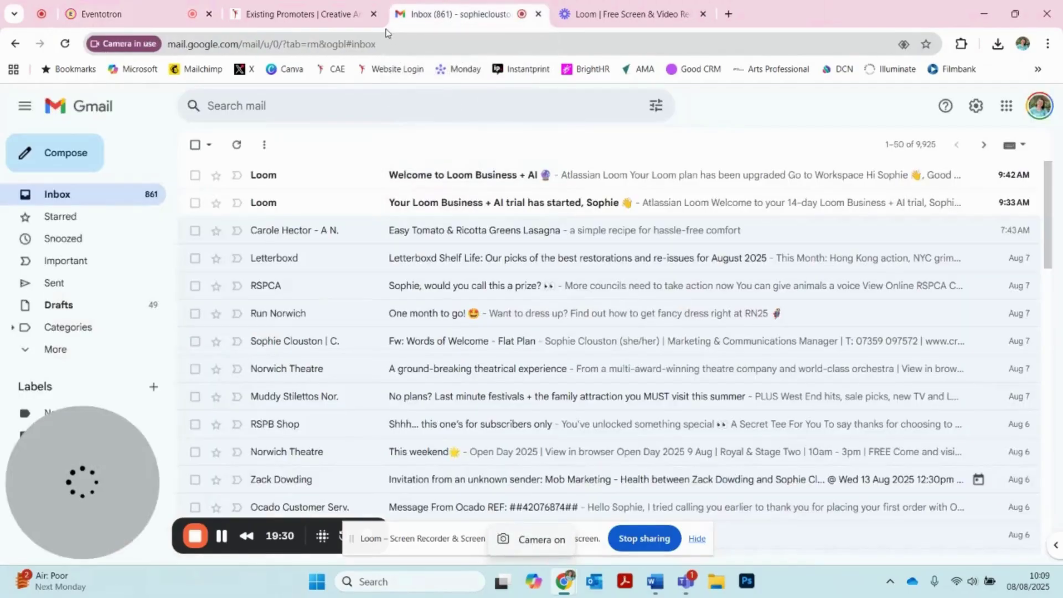
{"action": "left_click", "coordinate": [65, 45]}
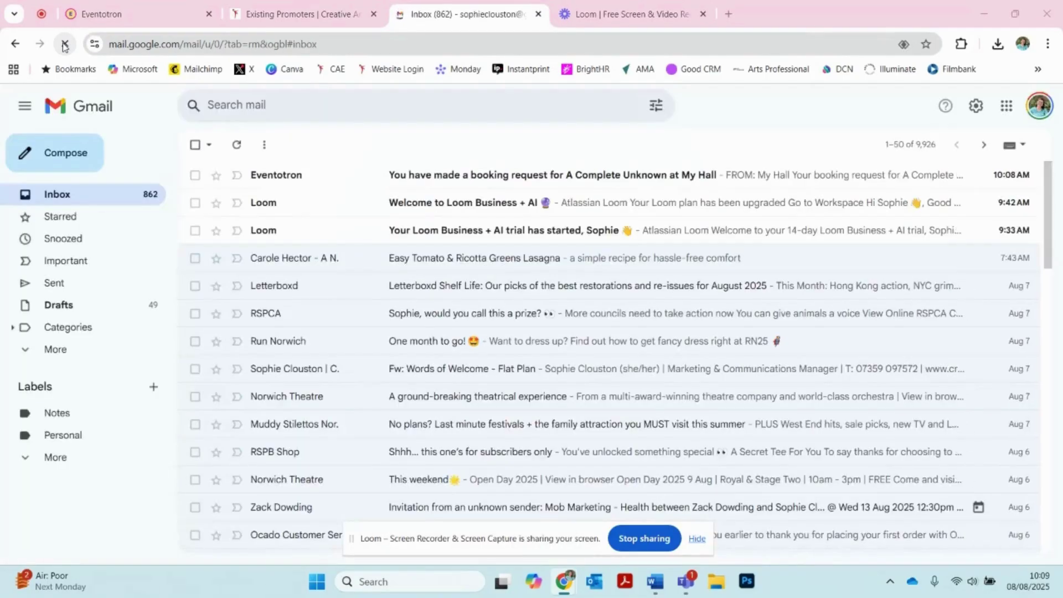
{"action": "left_click", "coordinate": [266, 179]}
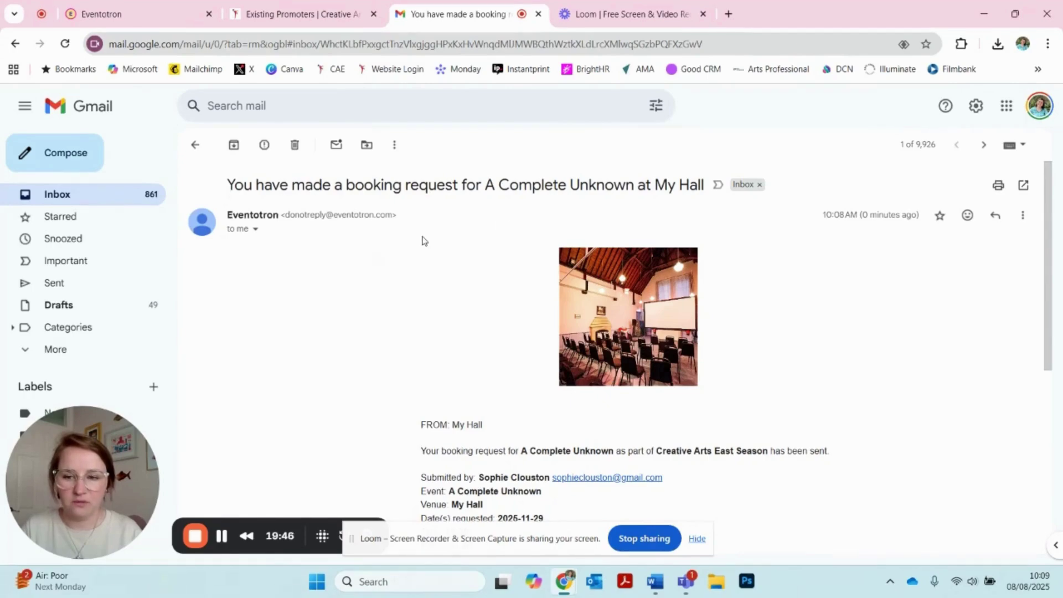
Review the film title, venue, date, prices and chosen options in the booking request email
{"action": "scroll", "coordinate": [422, 239], "scroll_direction": "down", "scroll_amount": 1}
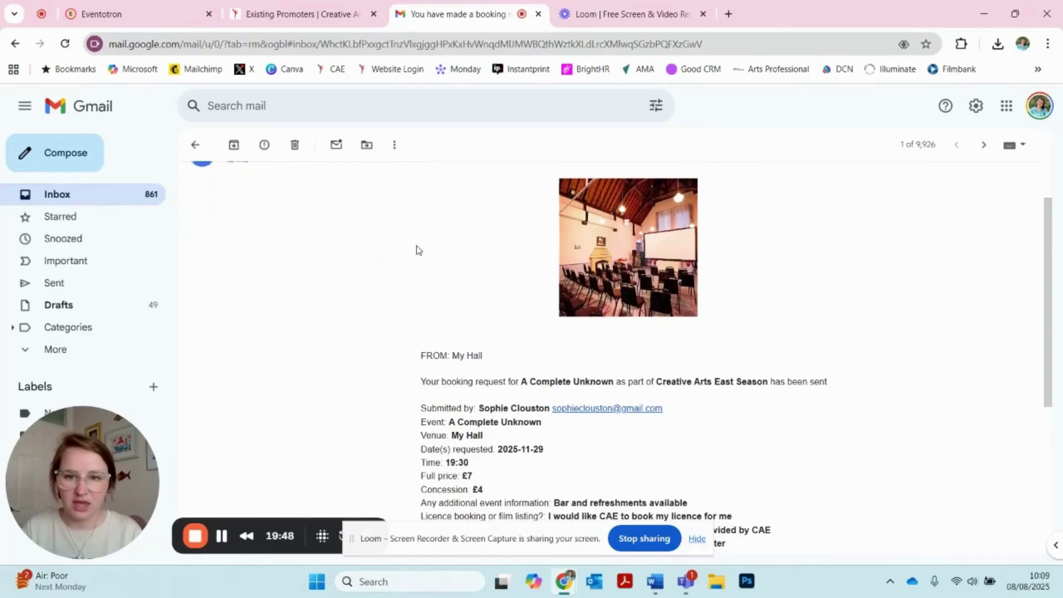
{"action": "scroll", "coordinate": [408, 244], "scroll_direction": "up", "scroll_amount": 1}
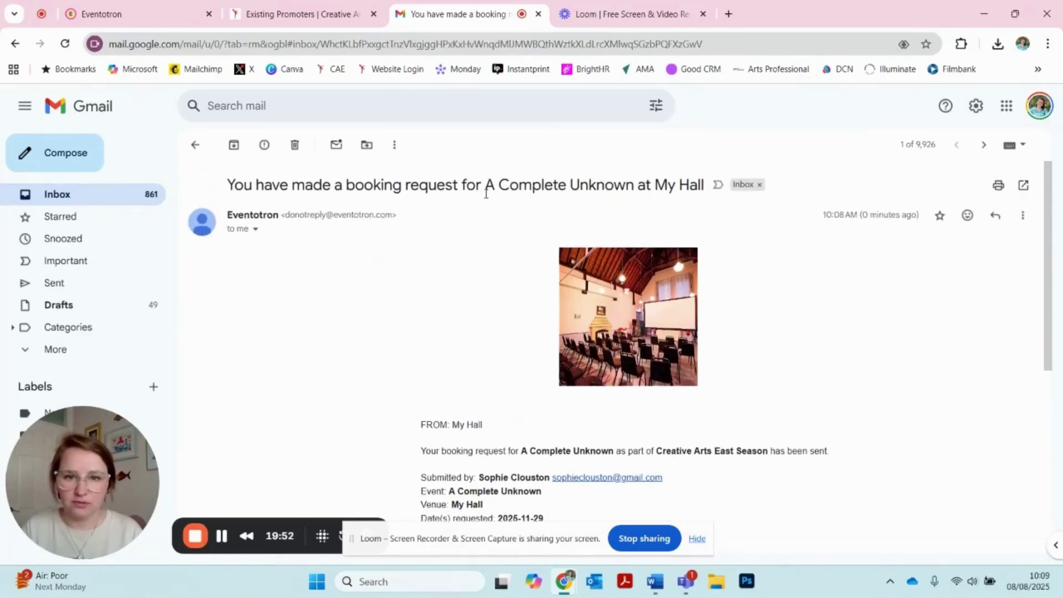
{"action": "left_click_drag", "start_coordinate": [485, 188], "coordinate": [635, 181]}
{"action": "scroll", "coordinate": [475, 306], "scroll_direction": "down", "scroll_amount": 4}
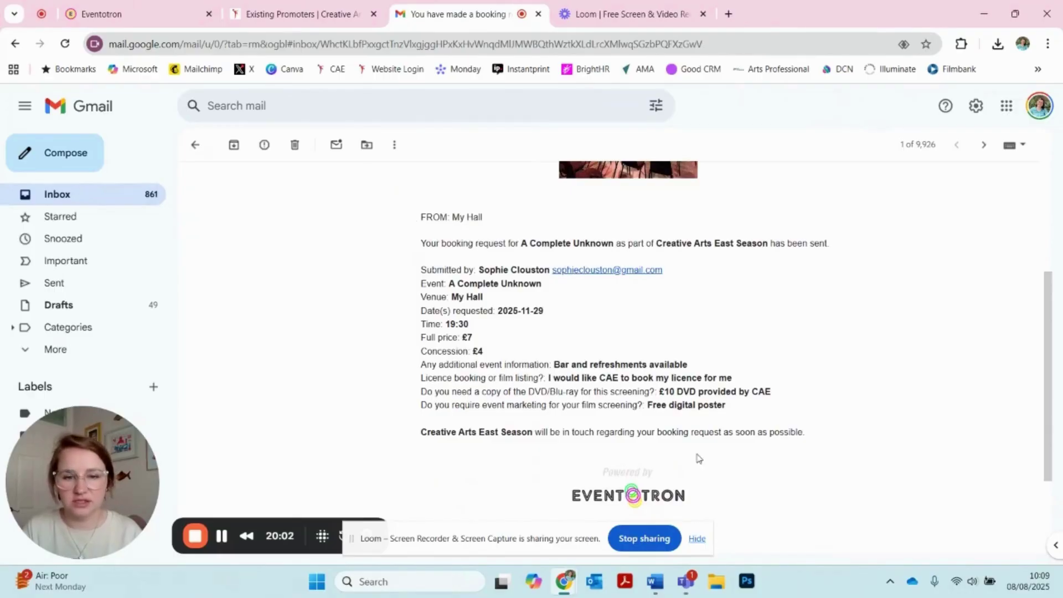
{"action": "scroll", "coordinate": [652, 367], "scroll_direction": "up", "scroll_amount": 4}
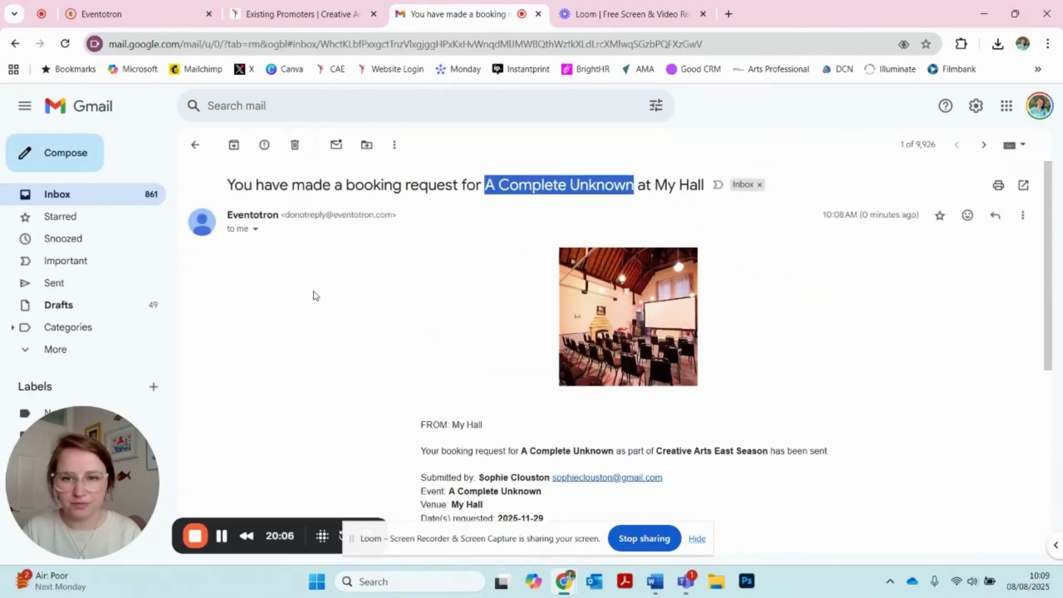
Check the remaining booking details in the confirmation email and the closing note about Creative Arts East's reply
{"action": "scroll", "coordinate": [313, 295], "scroll_direction": "down", "scroll_amount": 3}
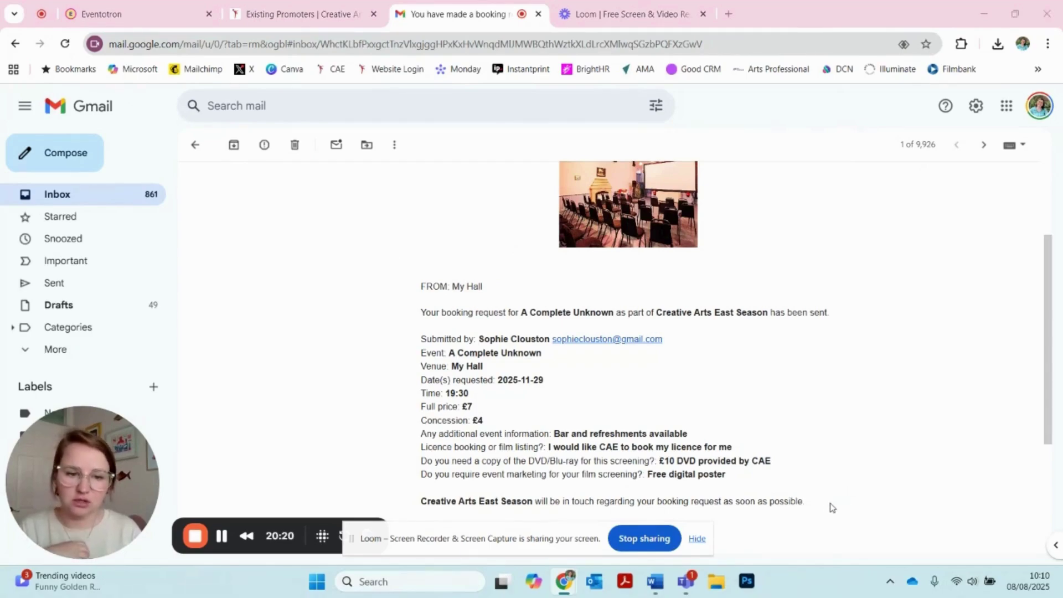
{"action": "left_click_drag", "start_coordinate": [830, 508], "coordinate": [437, 309]}
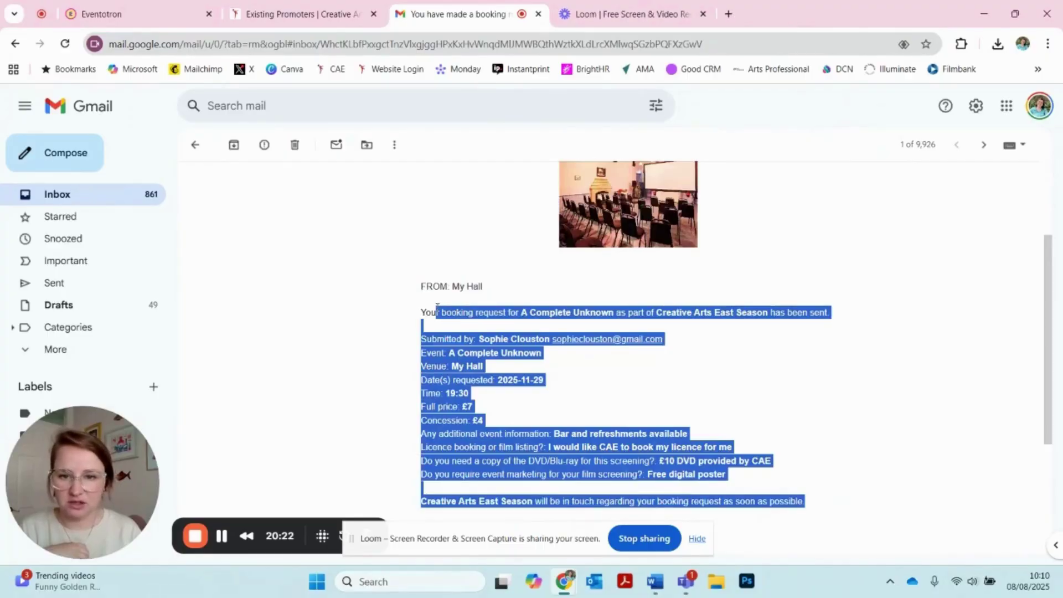
{"action": "left_click", "coordinate": [644, 403]}
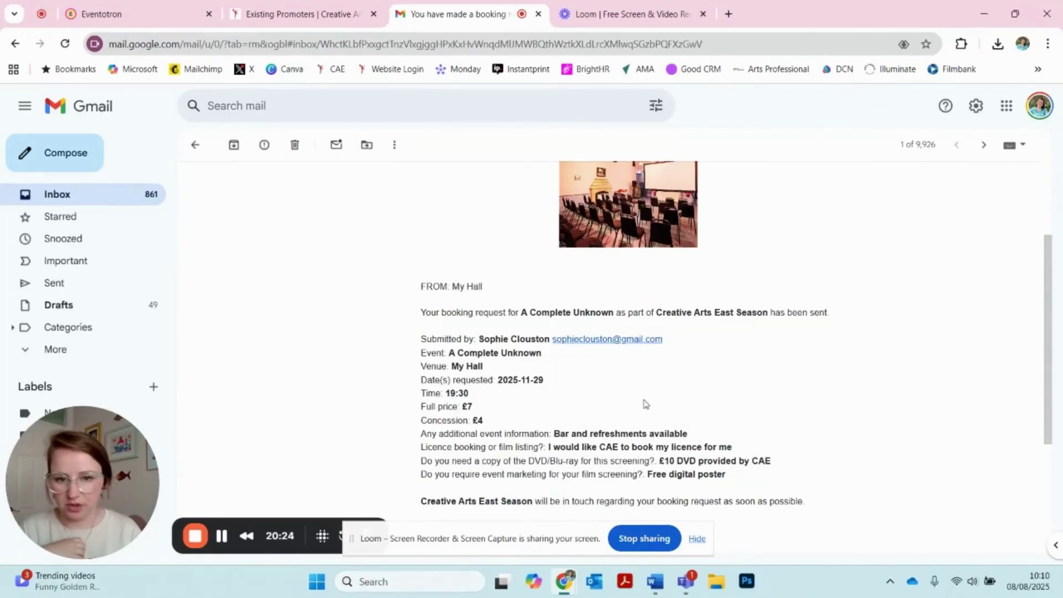
{"action": "scroll", "coordinate": [605, 337], "scroll_direction": "down", "scroll_amount": 3}
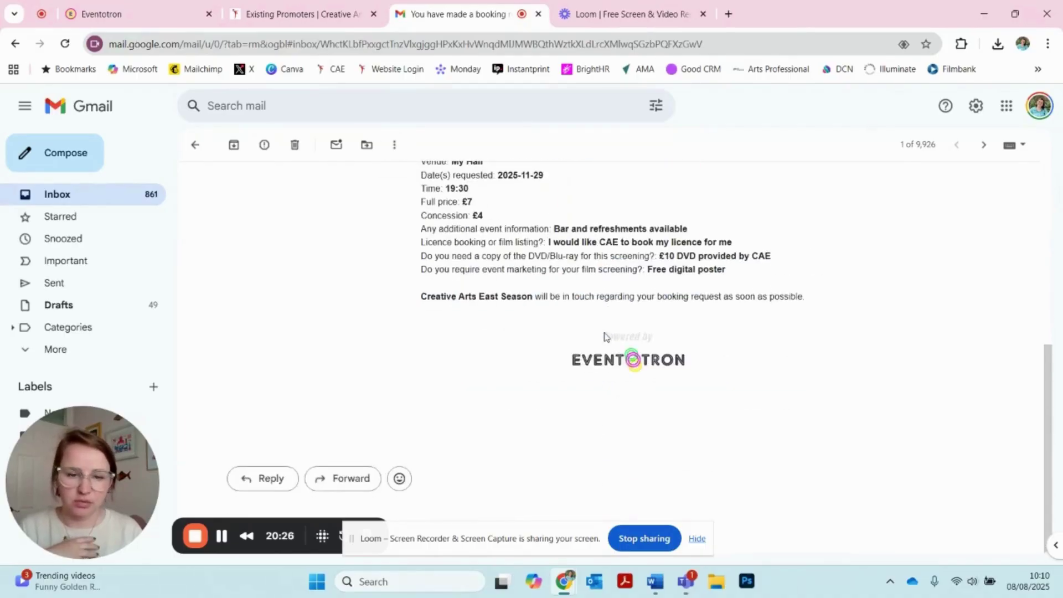
{"action": "scroll", "coordinate": [605, 336], "scroll_direction": "up", "scroll_amount": 5}
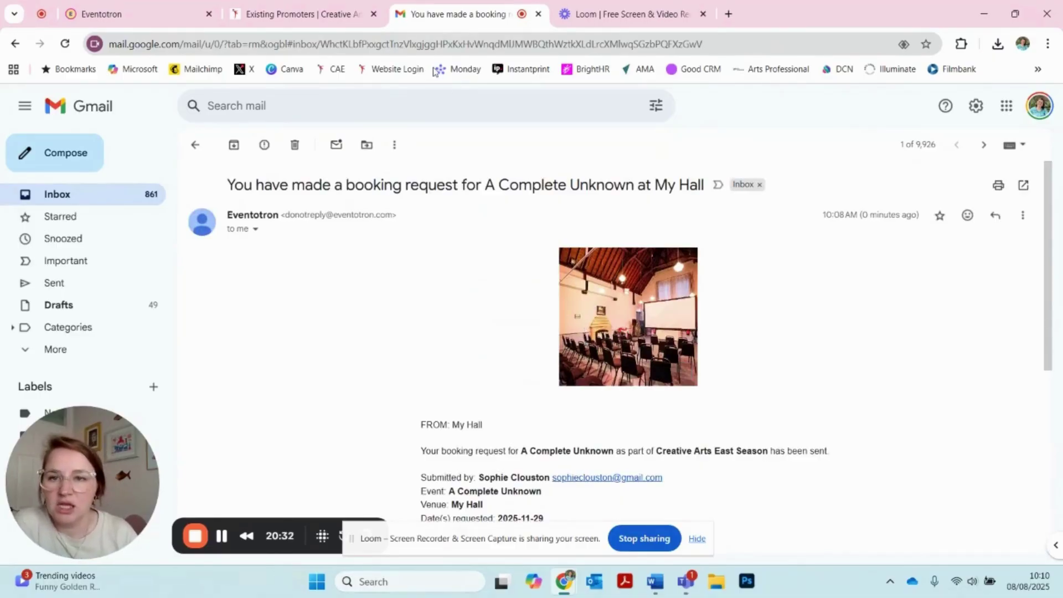
{"action": "scroll", "coordinate": [342, 292], "scroll_direction": "down", "scroll_amount": 4}
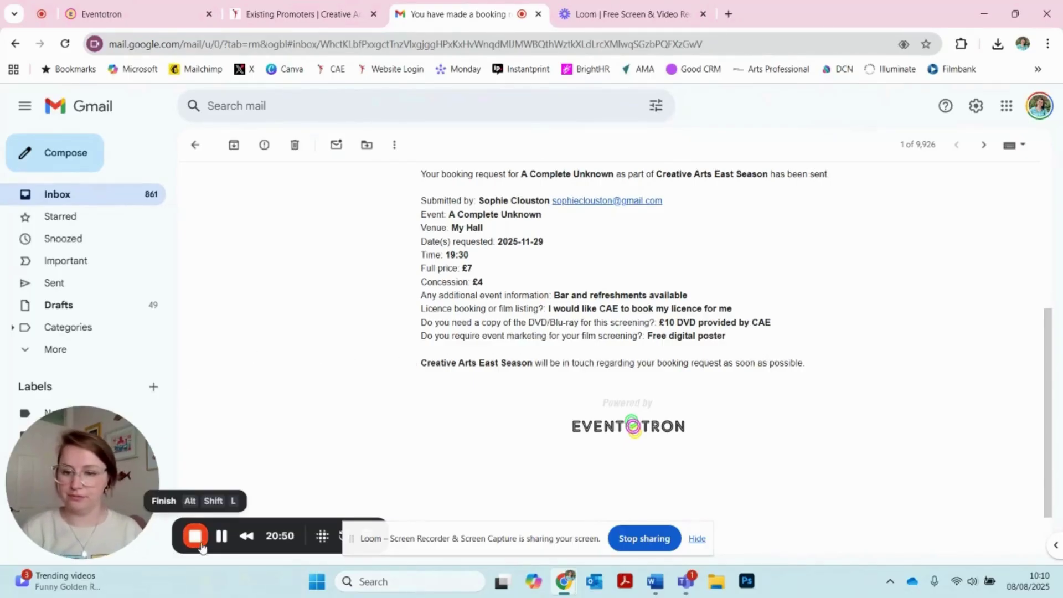
{"action": "left_click", "coordinate": [220, 536]}
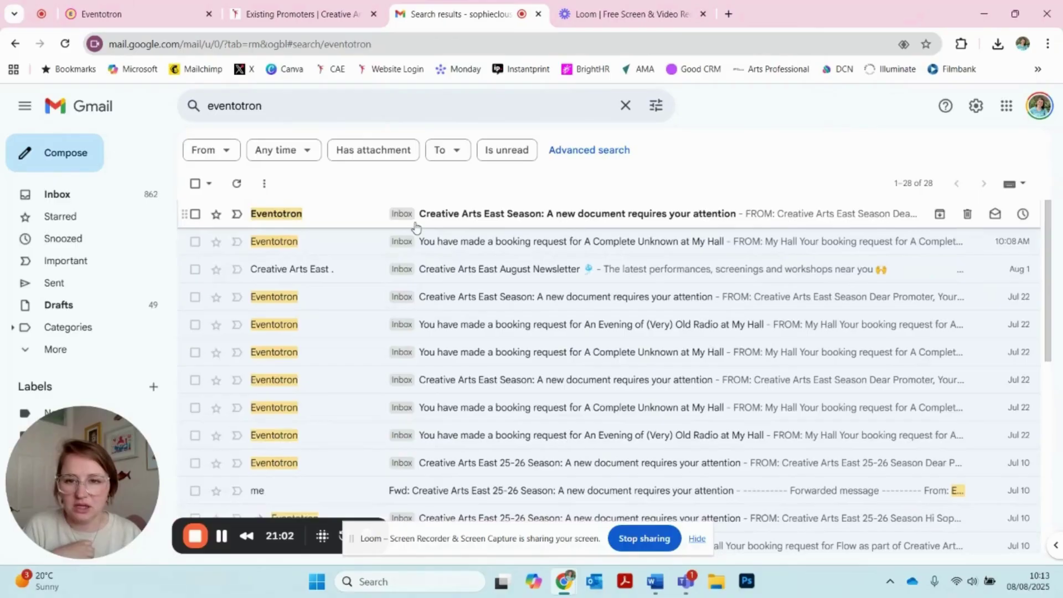
Open Eventotron's newest email, "A new document requires your attention", and read its Option 1 instructions for signing the document online
{"action": "left_click", "coordinate": [273, 217]}
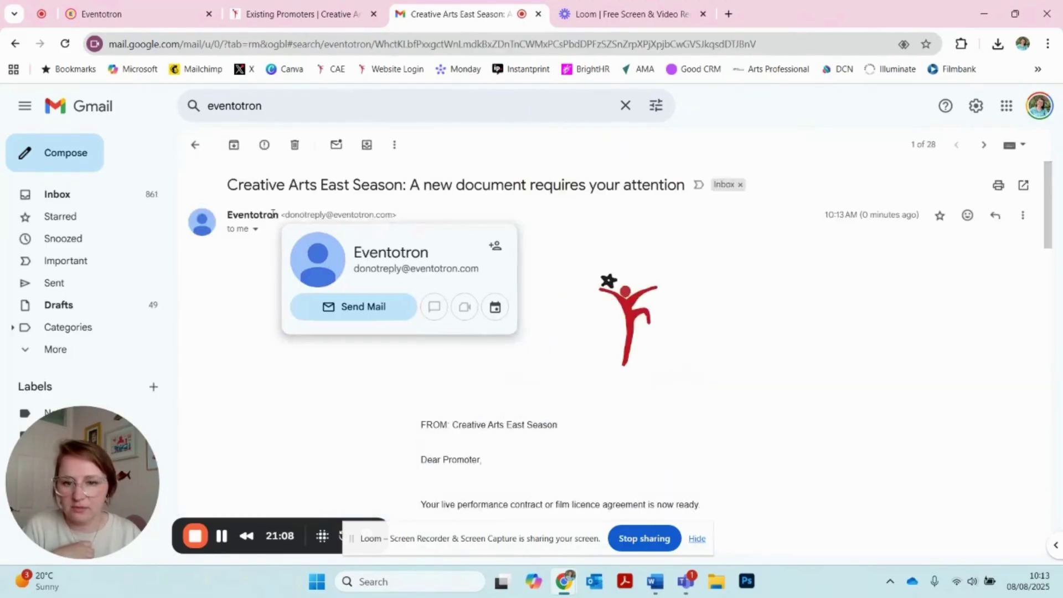
{"action": "scroll", "coordinate": [801, 378], "scroll_direction": "down", "scroll_amount": 3}
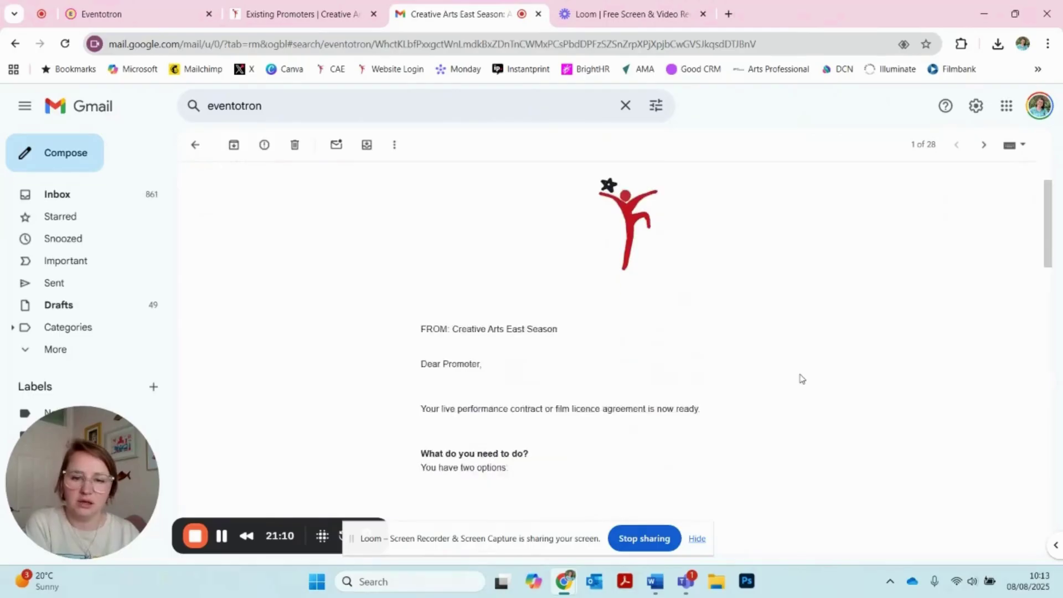
{"action": "scroll", "coordinate": [801, 379], "scroll_direction": "up", "scroll_amount": 1}
{"action": "scroll", "coordinate": [720, 338], "scroll_direction": "down", "scroll_amount": 3}
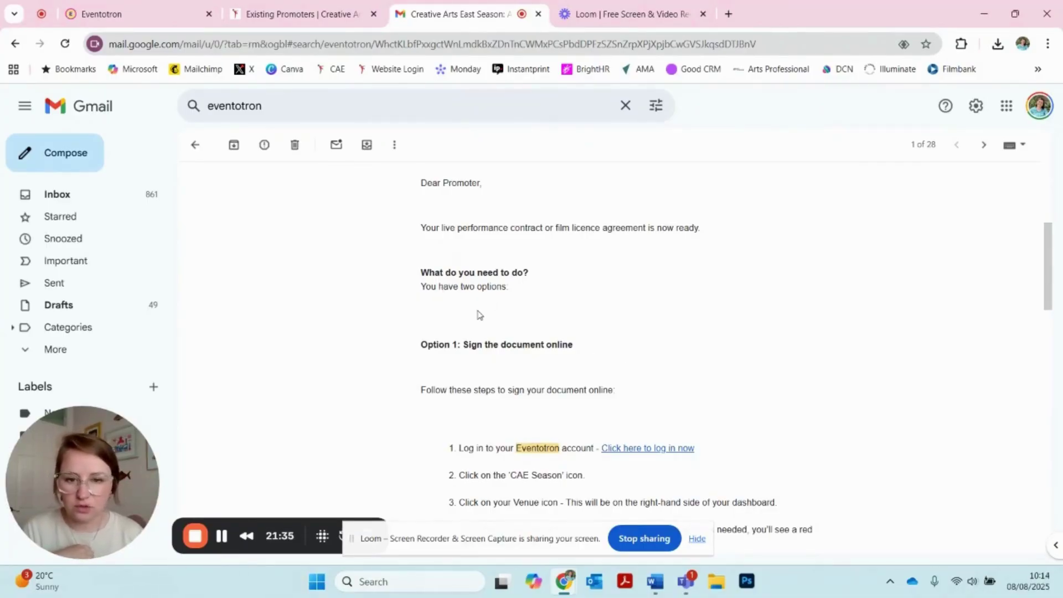
{"action": "scroll", "coordinate": [481, 312], "scroll_direction": "down", "scroll_amount": 1}
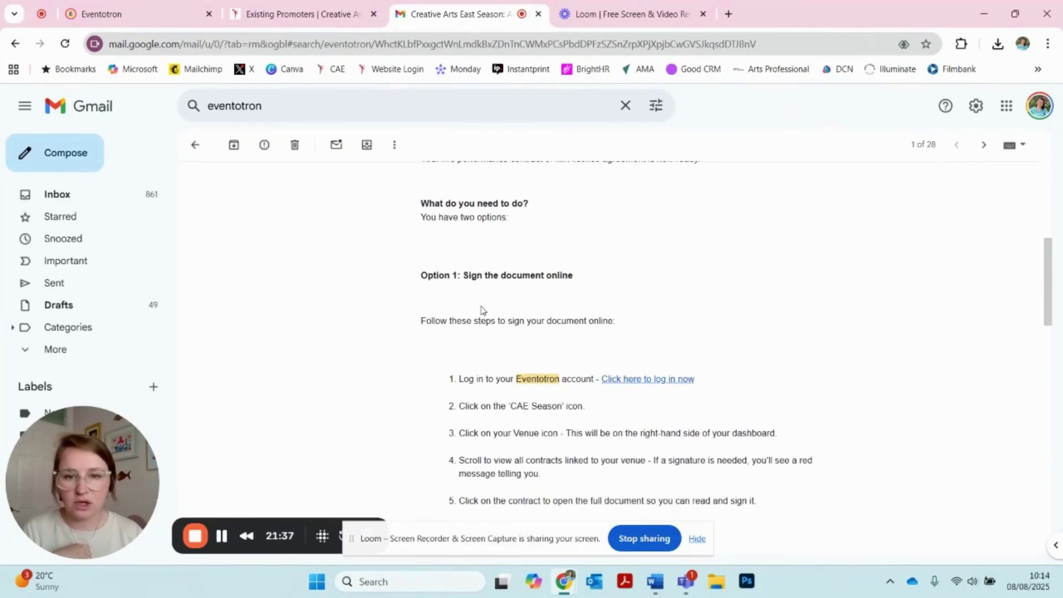
{"action": "scroll", "coordinate": [480, 312], "scroll_direction": "up", "scroll_amount": 1}
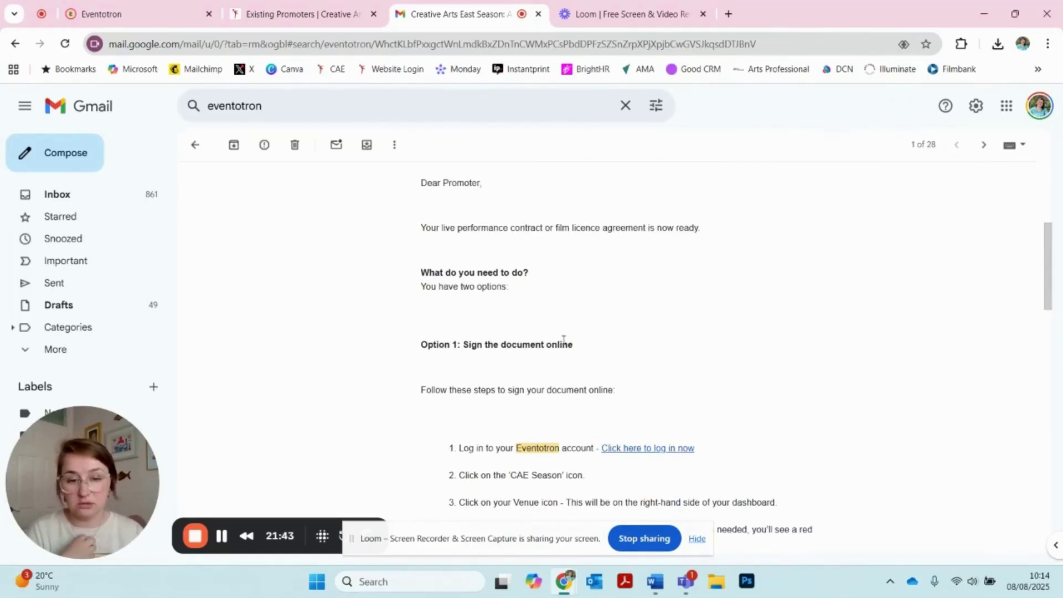
{"action": "scroll", "coordinate": [529, 324], "scroll_direction": "down", "scroll_amount": 1}
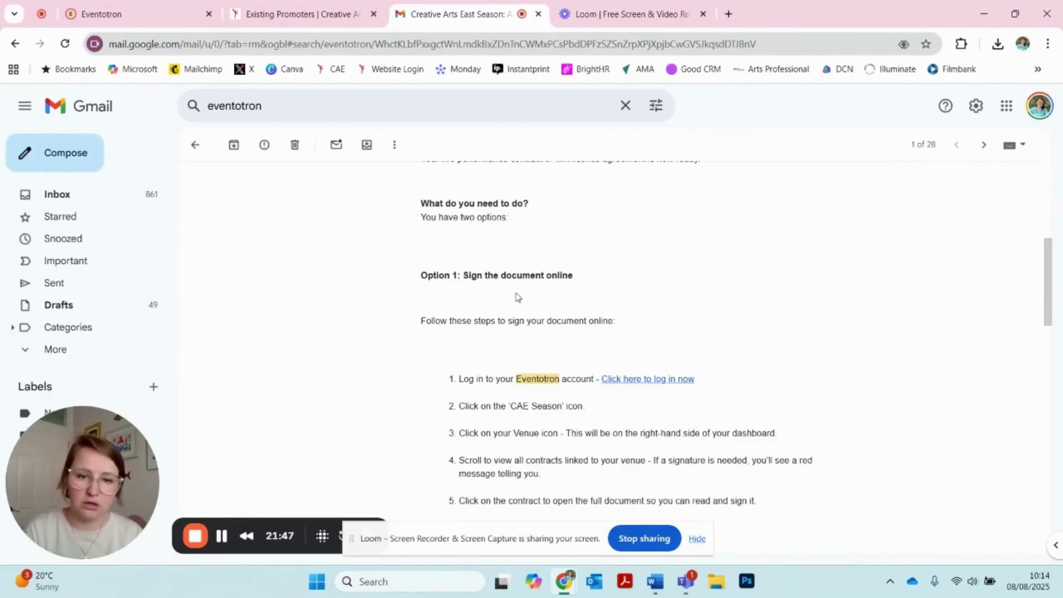
{"action": "scroll", "coordinate": [516, 297], "scroll_direction": "down", "scroll_amount": 3}
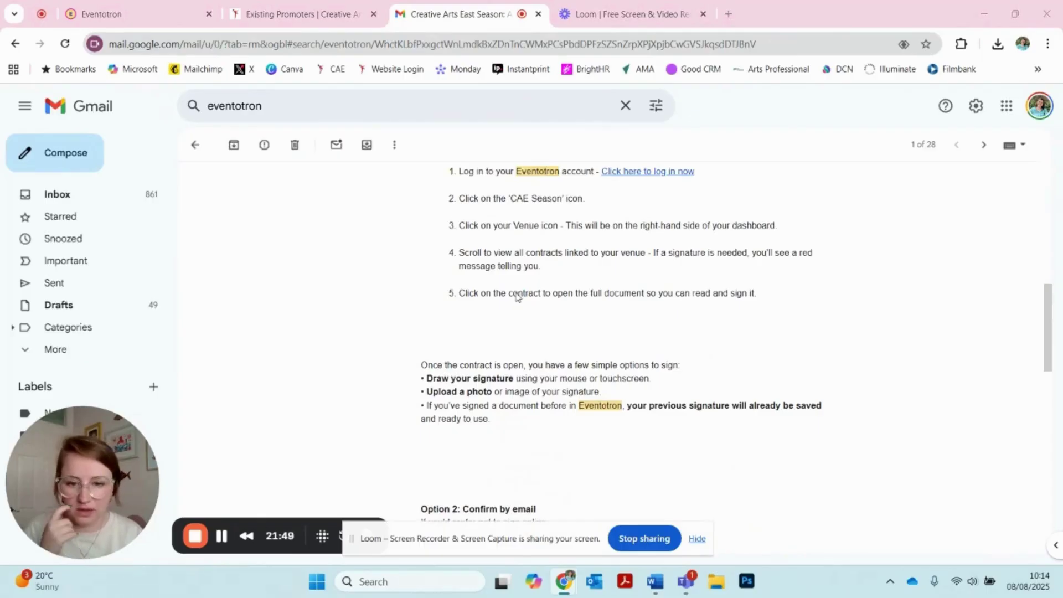
Read the email's Option 2 instructions for confirming by email and locate the contract attachment
{"action": "scroll", "coordinate": [517, 297], "scroll_direction": "down", "scroll_amount": 4}
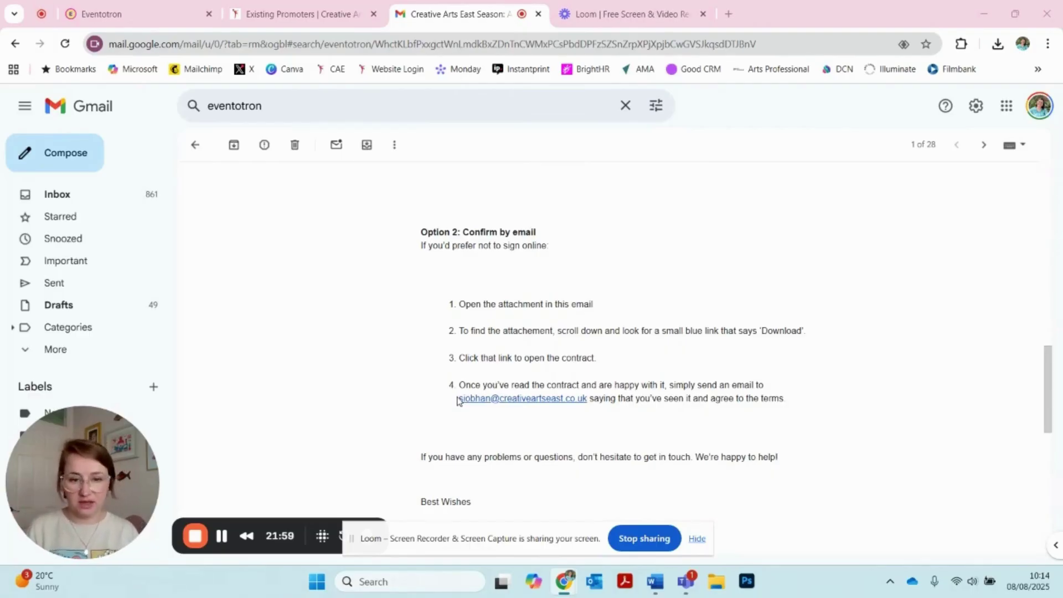
{"action": "scroll", "coordinate": [513, 355], "scroll_direction": "down", "scroll_amount": 1}
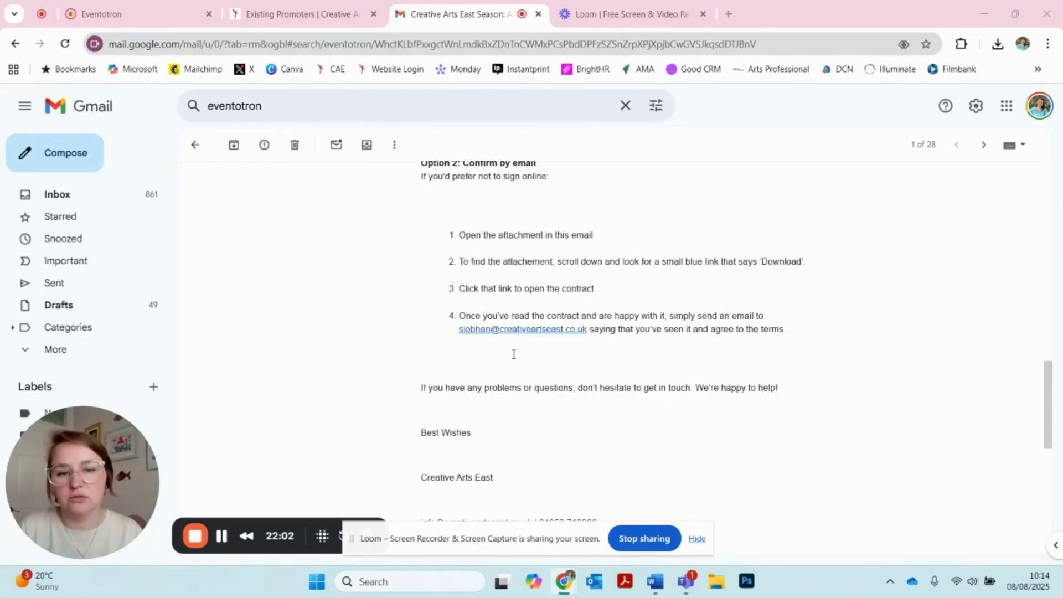
{"action": "scroll", "coordinate": [513, 354], "scroll_direction": "down", "scroll_amount": 1}
{"action": "scroll", "coordinate": [513, 354], "scroll_direction": "down", "scroll_amount": 3}
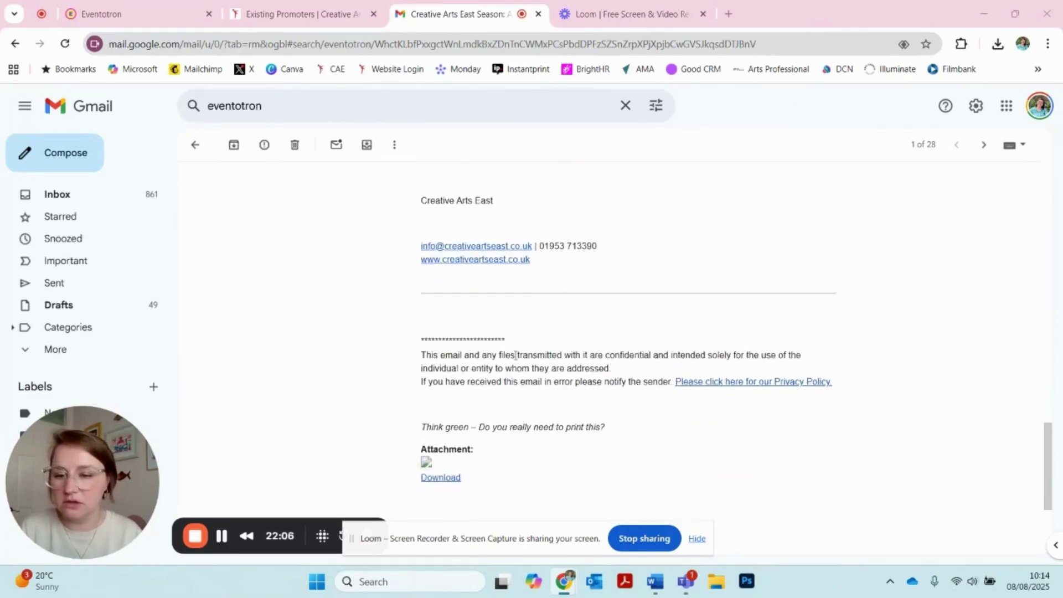
{"action": "scroll", "coordinate": [529, 353], "scroll_direction": "up", "scroll_amount": 15}
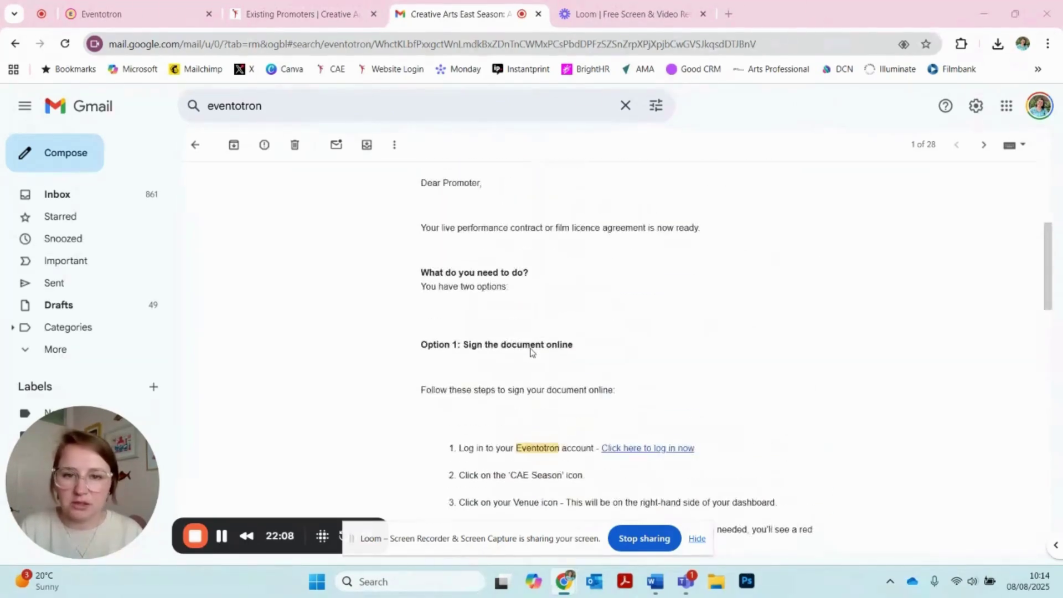
{"action": "scroll", "coordinate": [526, 344], "scroll_direction": "up", "scroll_amount": 2}
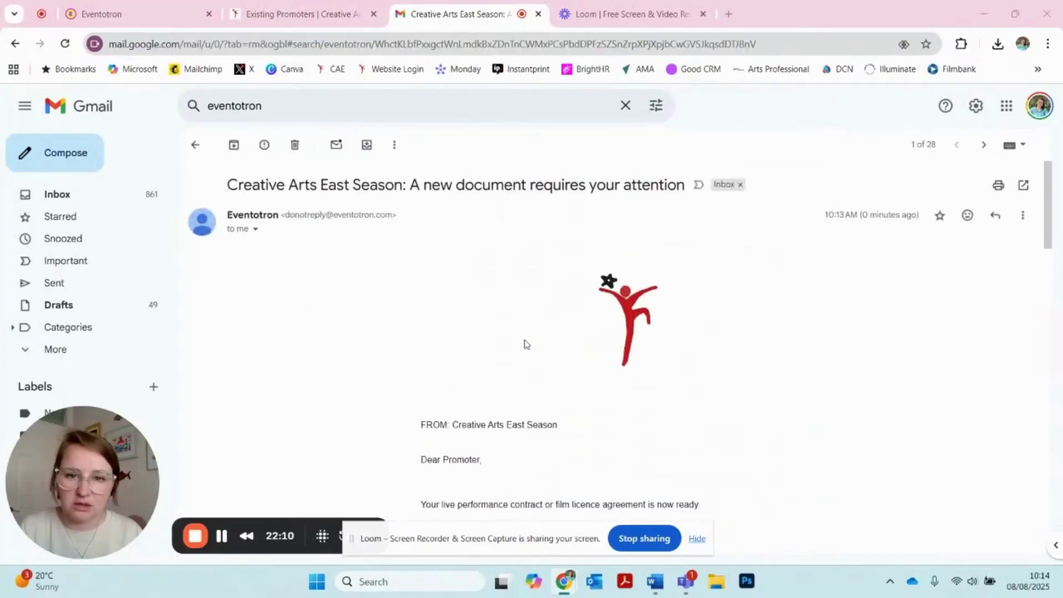
Open the attached contract through the download link near the end of the email
{"action": "scroll", "coordinate": [526, 344], "scroll_direction": "down", "scroll_amount": 10}
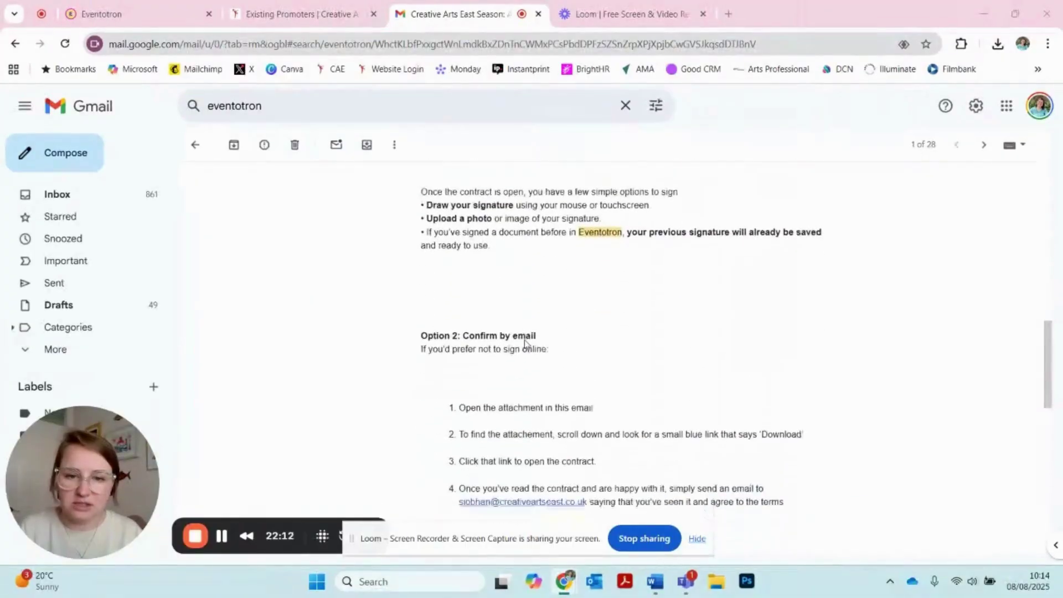
{"action": "scroll", "coordinate": [525, 343], "scroll_direction": "down", "scroll_amount": 9}
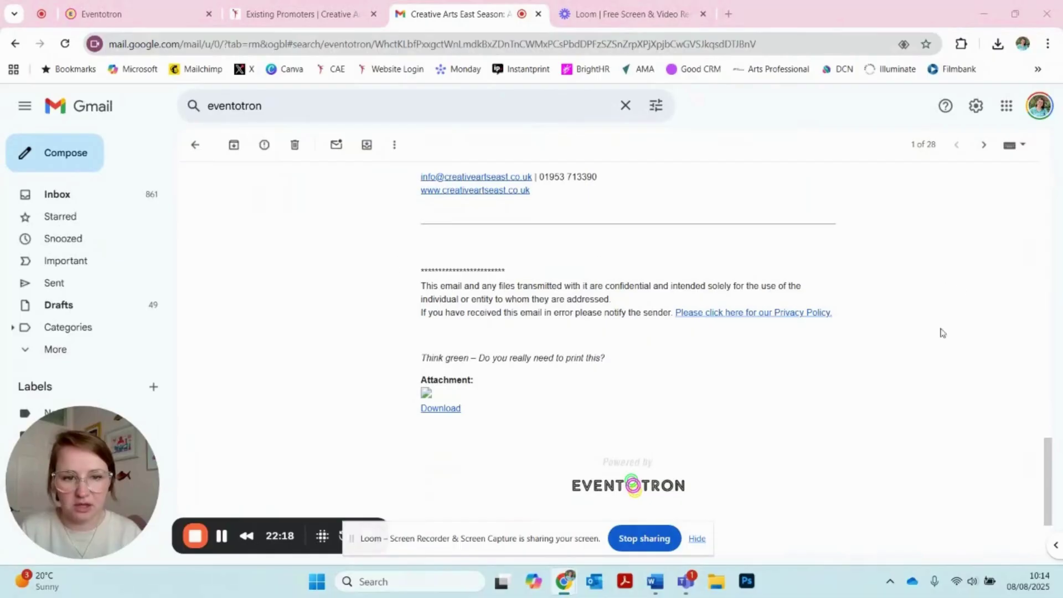
{"action": "left_click", "coordinate": [439, 410]}
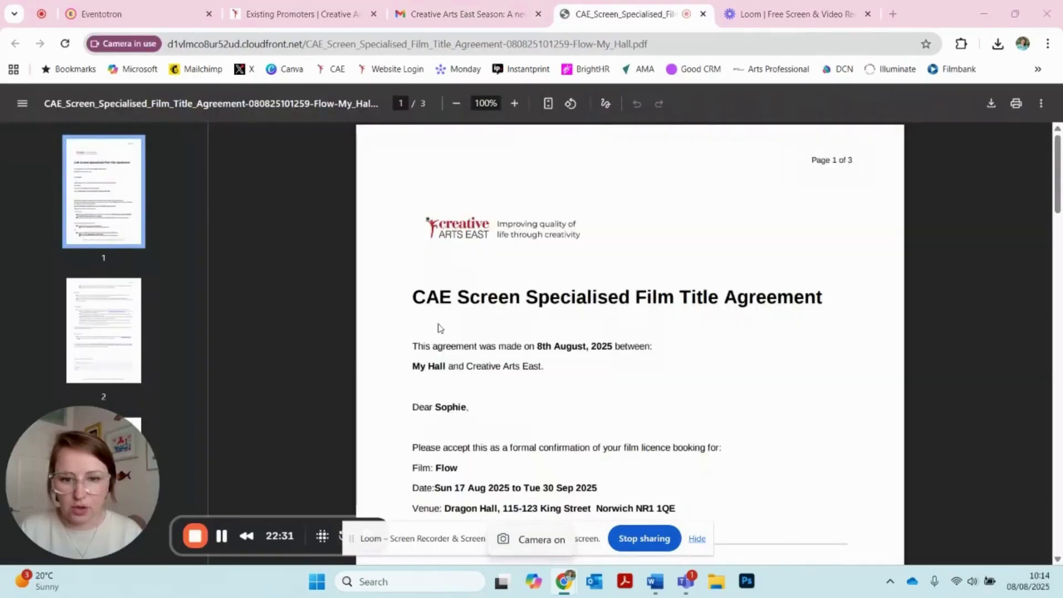
Read the specialised film title agreement for Flow through its licence terms, cancellation rules and signature sections, then close the document
{"action": "scroll", "coordinate": [439, 328], "scroll_direction": "down", "scroll_amount": 3}
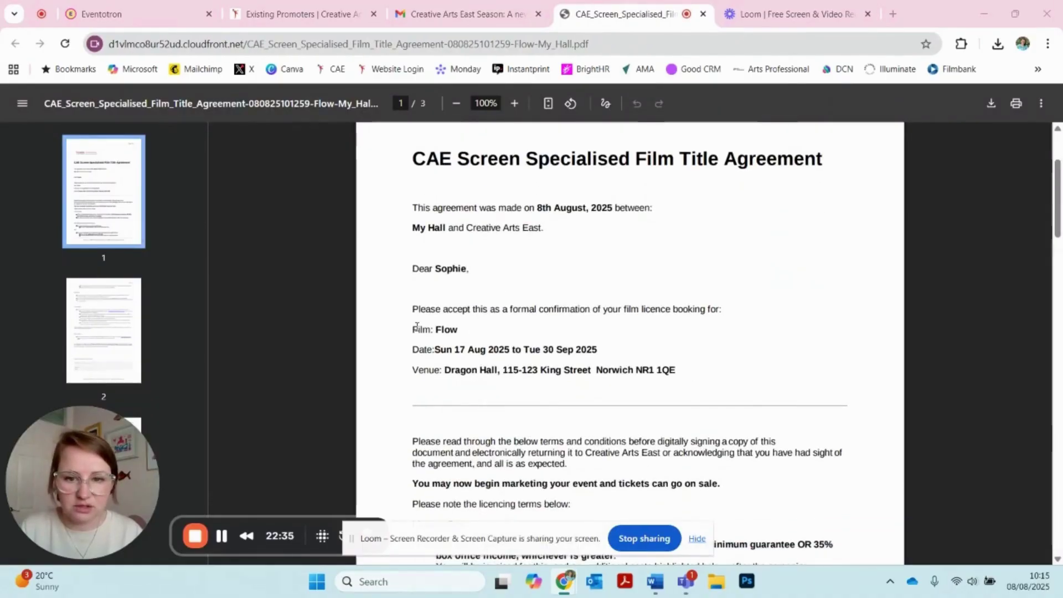
{"action": "scroll", "coordinate": [416, 327], "scroll_direction": "down", "scroll_amount": 3}
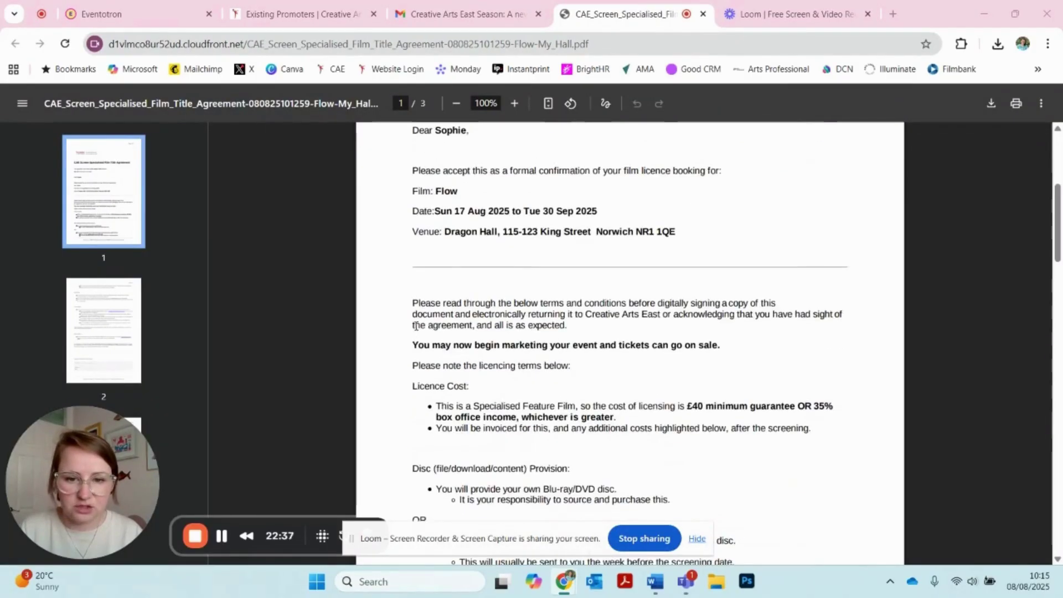
{"action": "scroll", "coordinate": [416, 327], "scroll_direction": "down", "scroll_amount": 9}
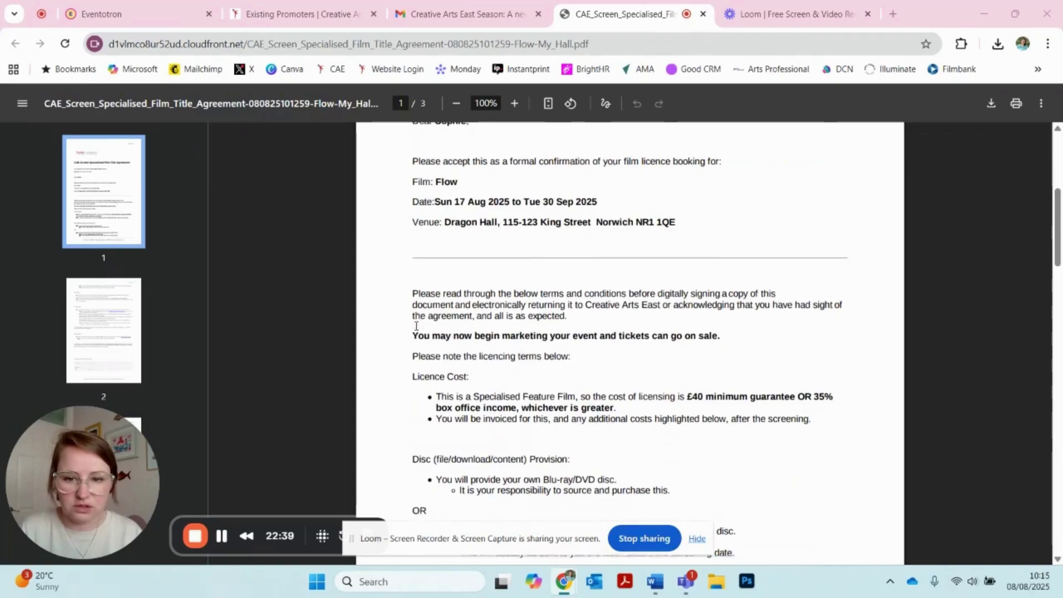
{"action": "scroll", "coordinate": [466, 234], "scroll_direction": "down", "scroll_amount": 3}
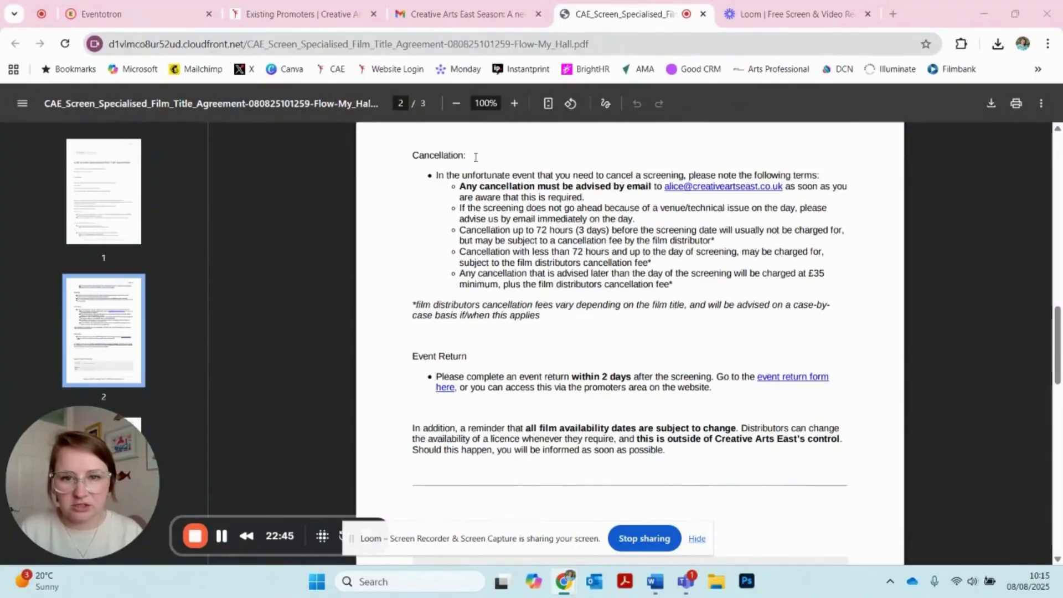
{"action": "scroll", "coordinate": [516, 258], "scroll_direction": "down", "scroll_amount": 9}
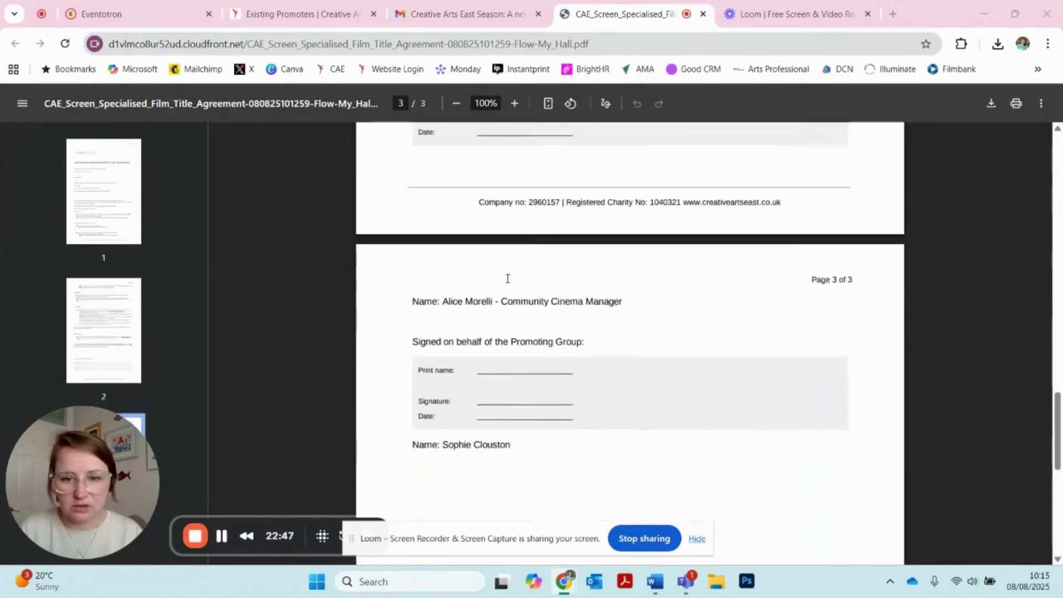
{"action": "scroll", "coordinate": [485, 360], "scroll_direction": "up", "scroll_amount": 1}
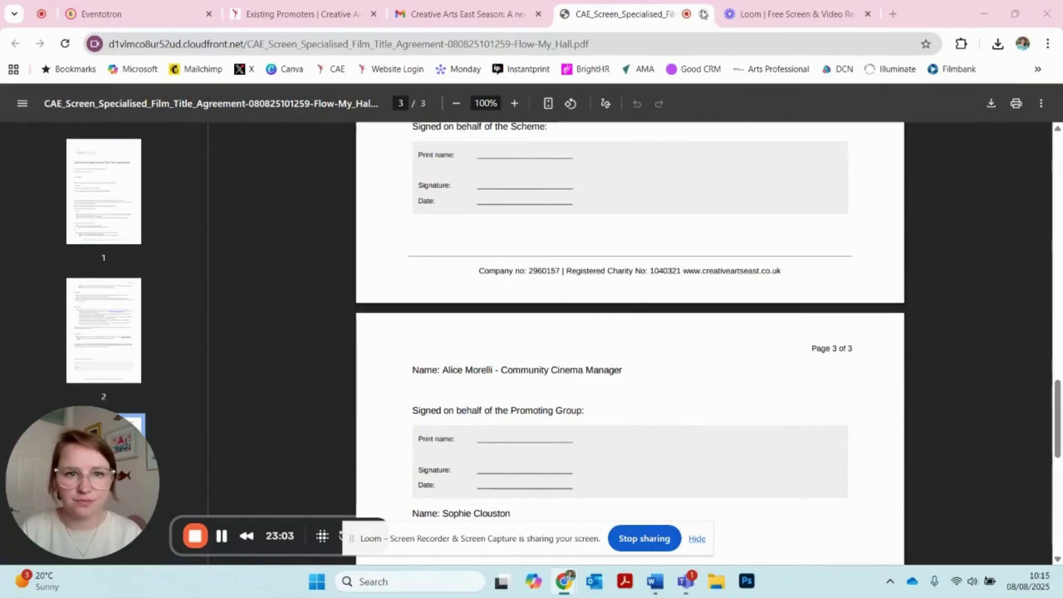
{"action": "left_click", "coordinate": [702, 16]}
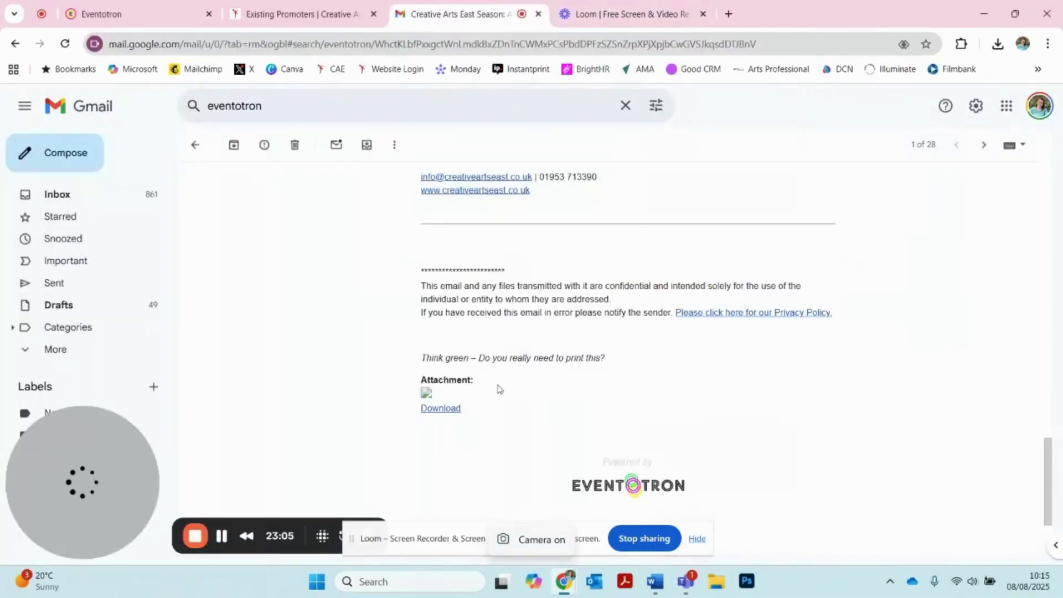
Recheck the online signing instructions in the email, then switch to Eventotron and reload its homepage
{"action": "scroll", "coordinate": [500, 389], "scroll_direction": "up", "scroll_amount": 15}
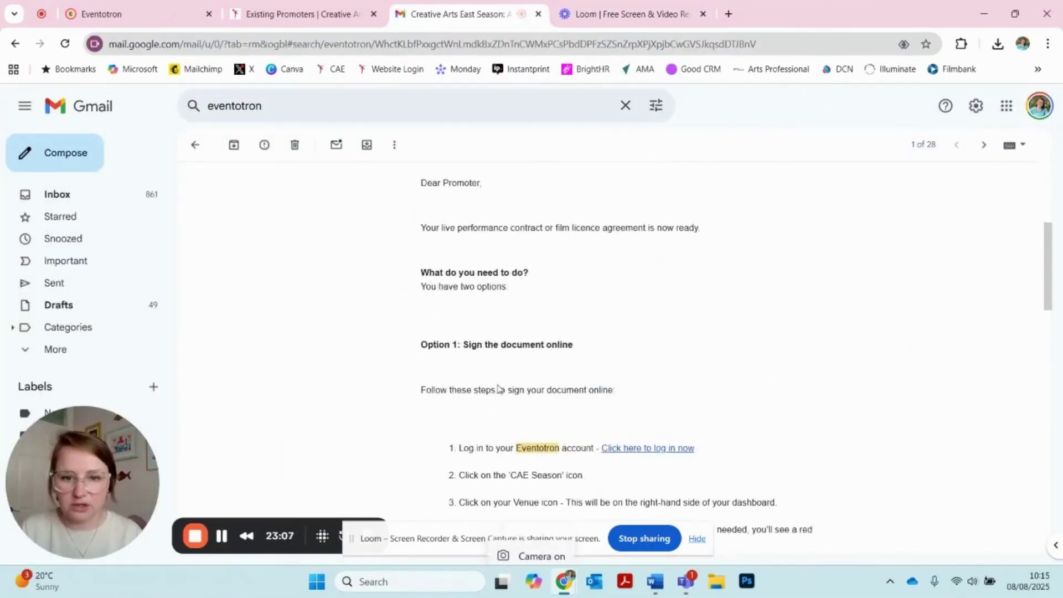
{"action": "scroll", "coordinate": [475, 366], "scroll_direction": "down", "scroll_amount": 3}
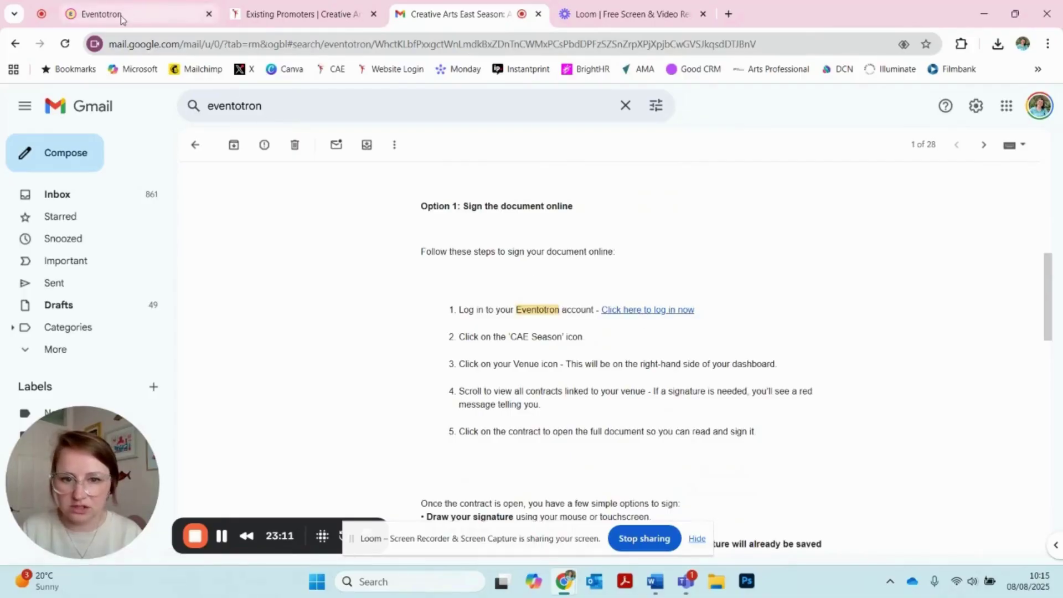
{"action": "mouse_move", "coordinate": [122, 19]}
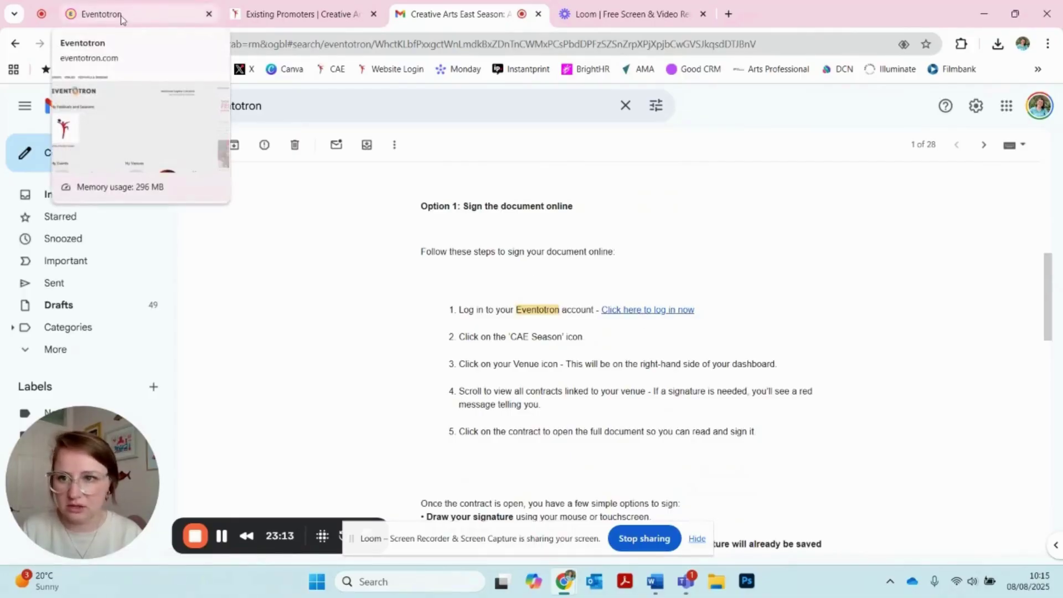
{"action": "left_click", "coordinate": [123, 19]}
{"action": "left_click", "coordinate": [64, 49]}
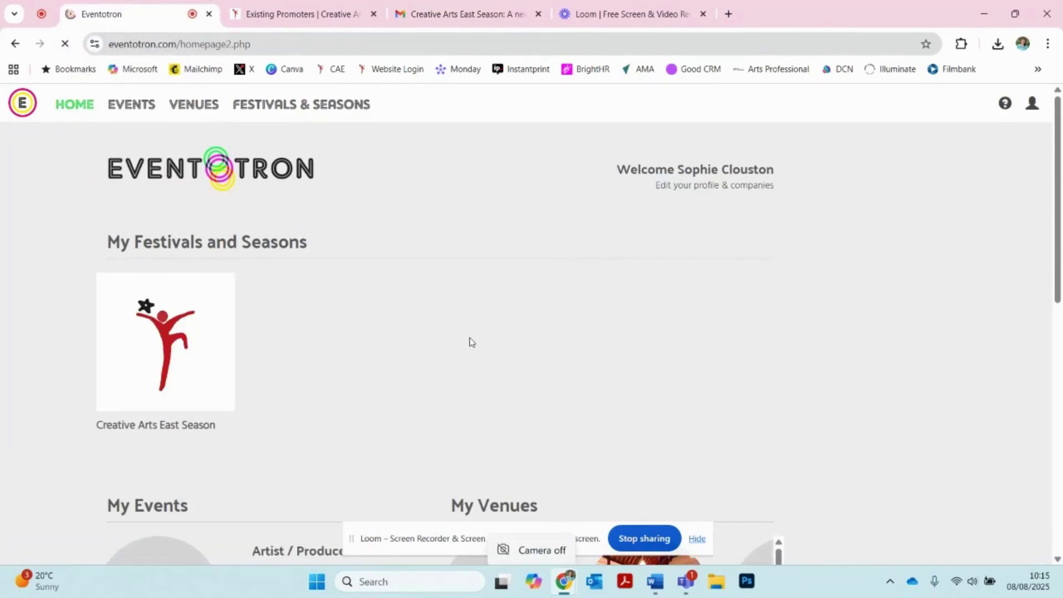
Open the My Hall venue from the homepage and go to its Creative Arts East Season section
{"action": "scroll", "coordinate": [426, 269], "scroll_direction": "down", "scroll_amount": 1}
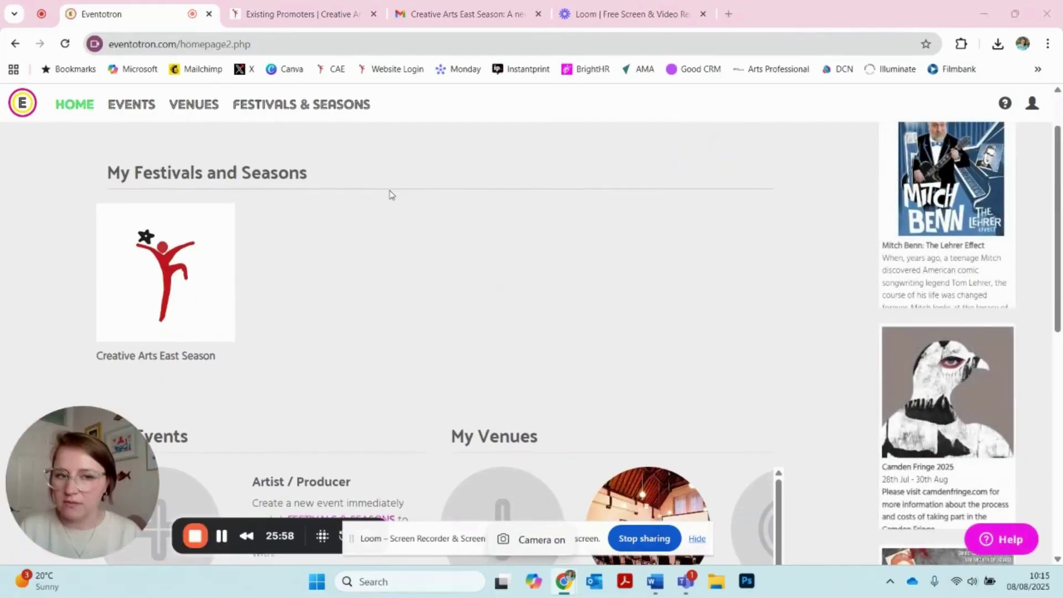
{"action": "scroll", "coordinate": [390, 194], "scroll_direction": "down", "scroll_amount": 3}
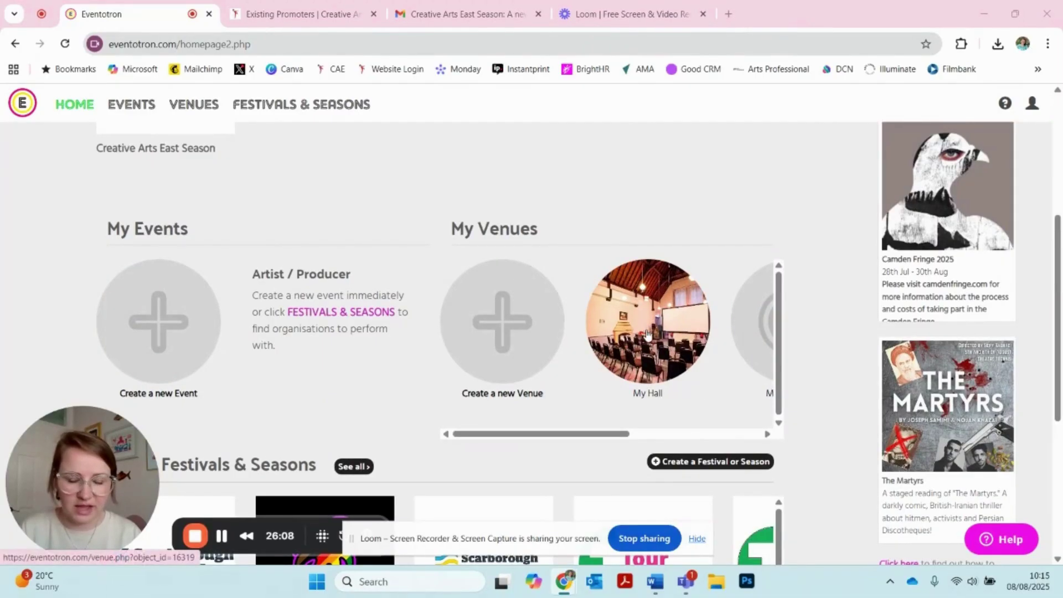
{"action": "left_click", "coordinate": [646, 333]}
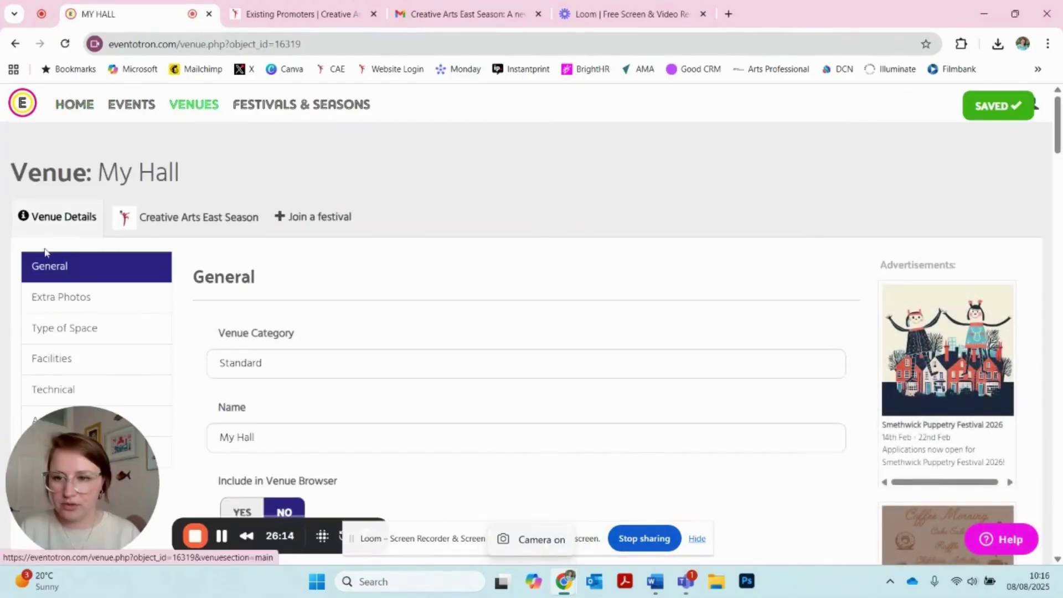
{"action": "left_click_drag", "start_coordinate": [75, 435], "coordinate": [902, 119]}
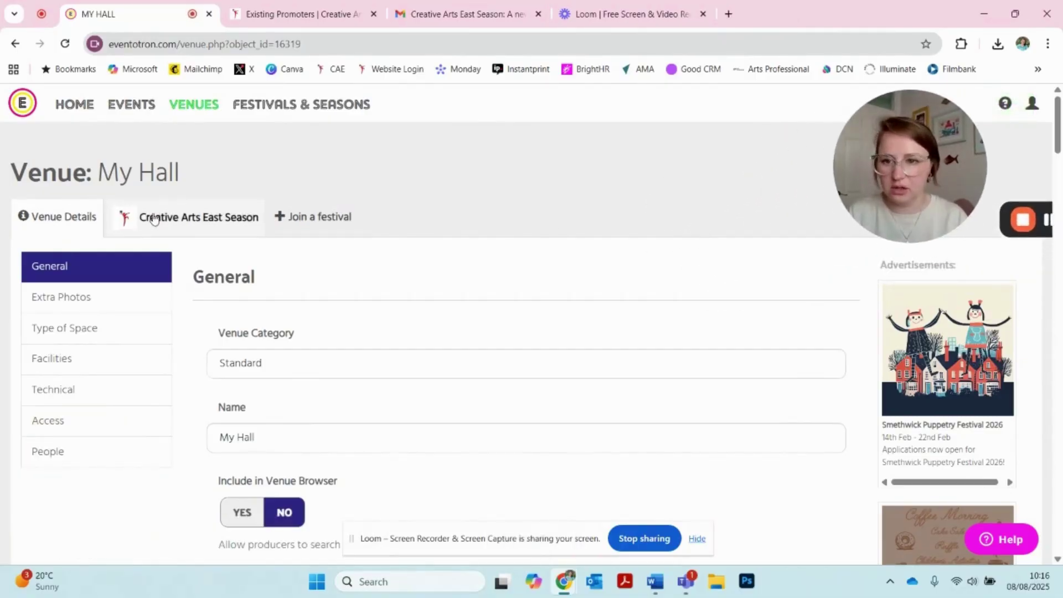
{"action": "left_click", "coordinate": [205, 223]}
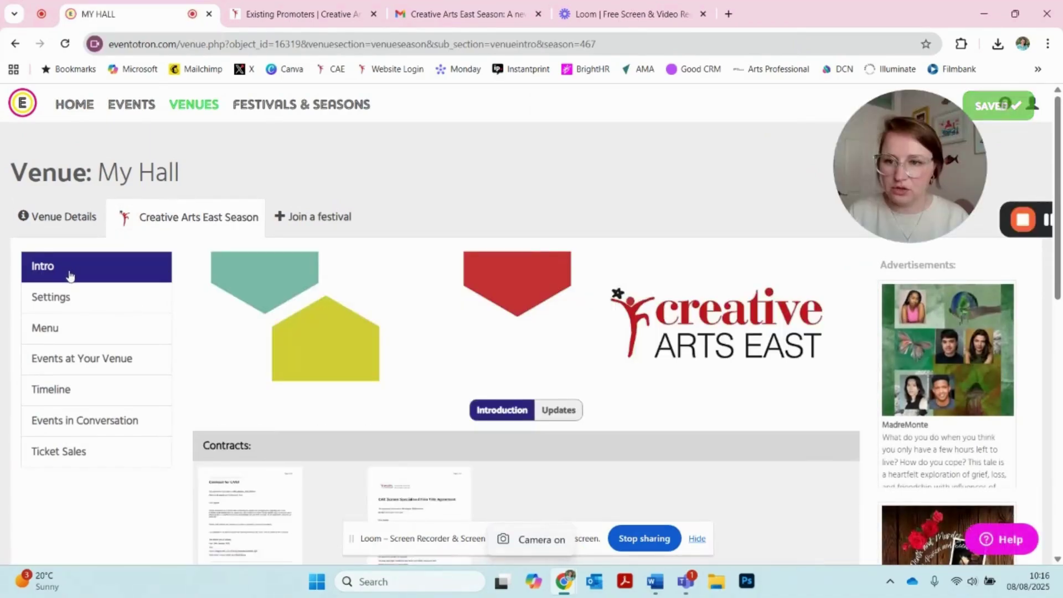
Open the CAE Screen Specialised Film Title Agreement marked as requiring a signature among the season's contracts
{"action": "scroll", "coordinate": [280, 352], "scroll_direction": "down", "scroll_amount": 1}
{"action": "scroll", "coordinate": [287, 355], "scroll_direction": "down", "scroll_amount": 3}
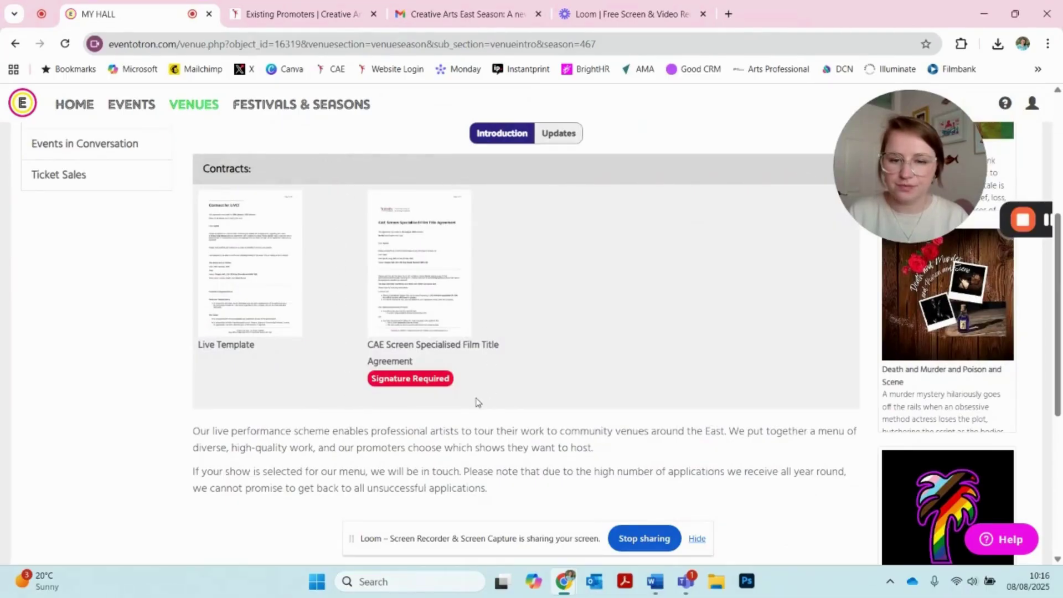
{"action": "left_click", "coordinate": [406, 380]}
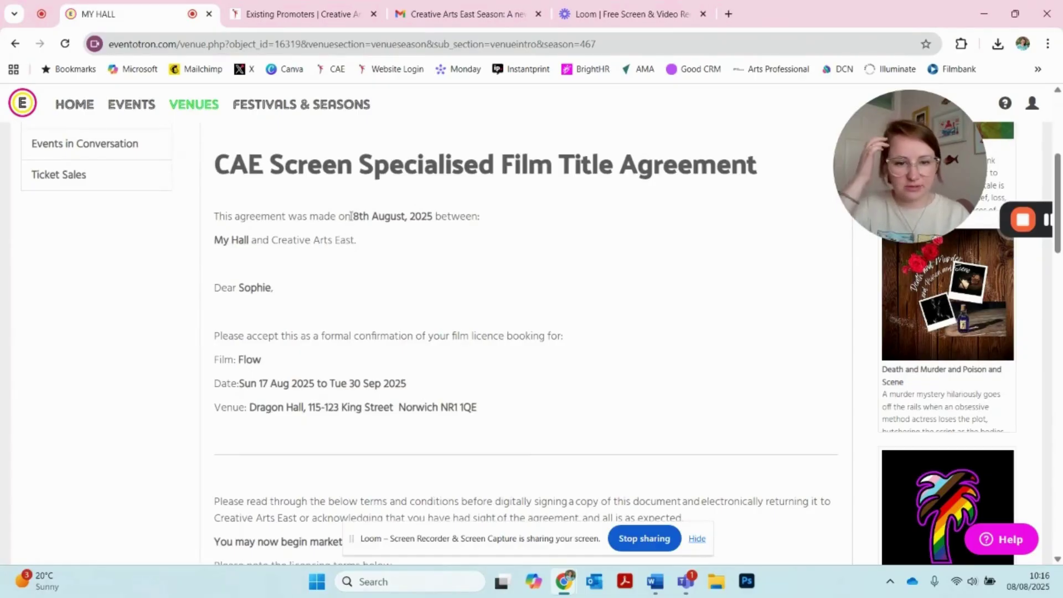
Read through the film agreement's licence terms and open the Promoting Group signature block for signing
{"action": "scroll", "coordinate": [351, 216], "scroll_direction": "down", "scroll_amount": 4}
{"action": "scroll", "coordinate": [350, 216], "scroll_direction": "down", "scroll_amount": 11}
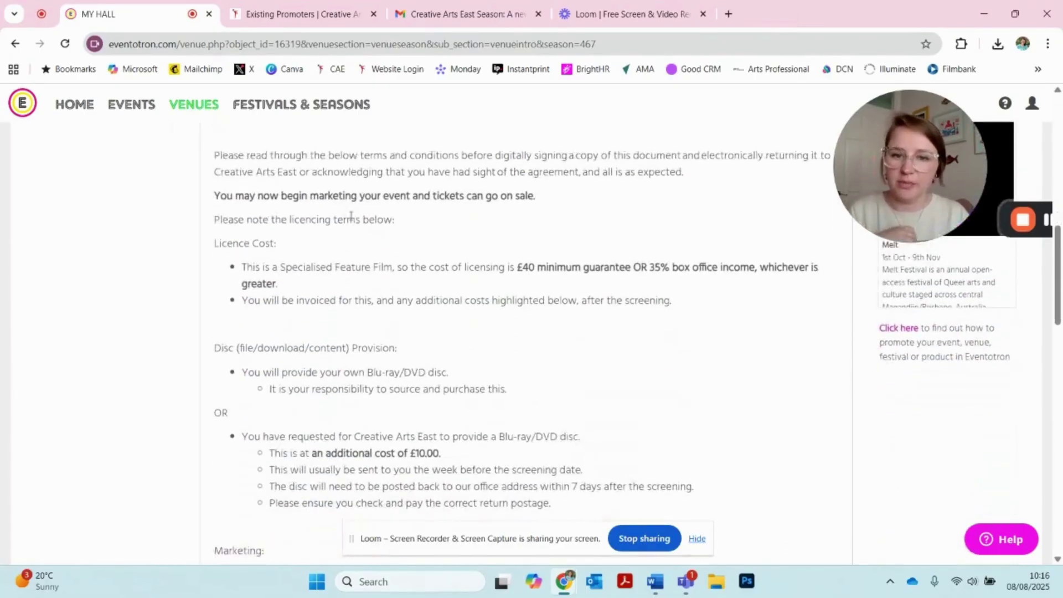
{"action": "scroll", "coordinate": [351, 216], "scroll_direction": "down", "scroll_amount": 3}
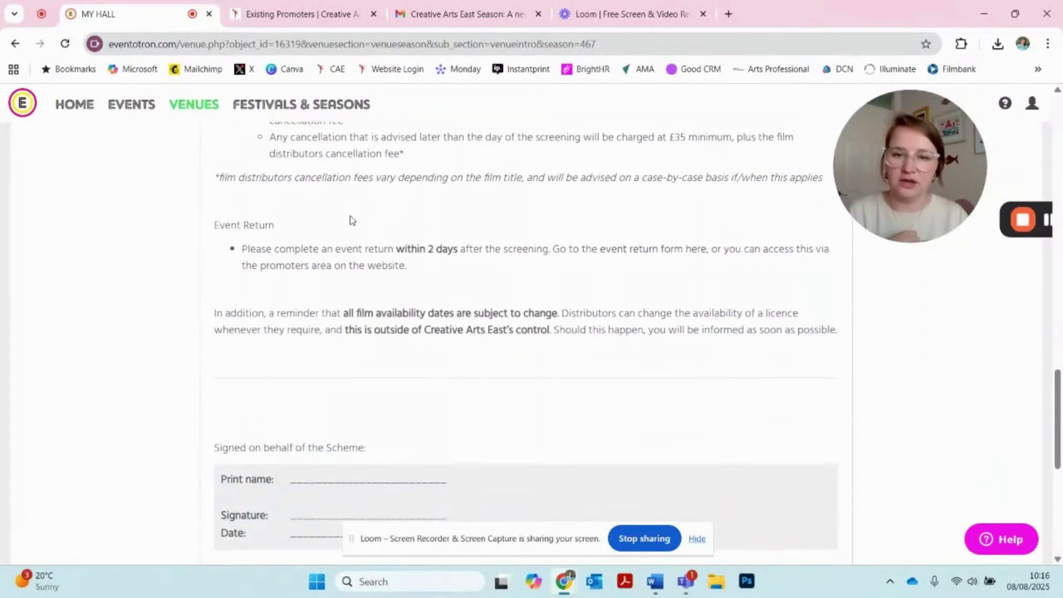
{"action": "scroll", "coordinate": [350, 219], "scroll_direction": "down", "scroll_amount": 5}
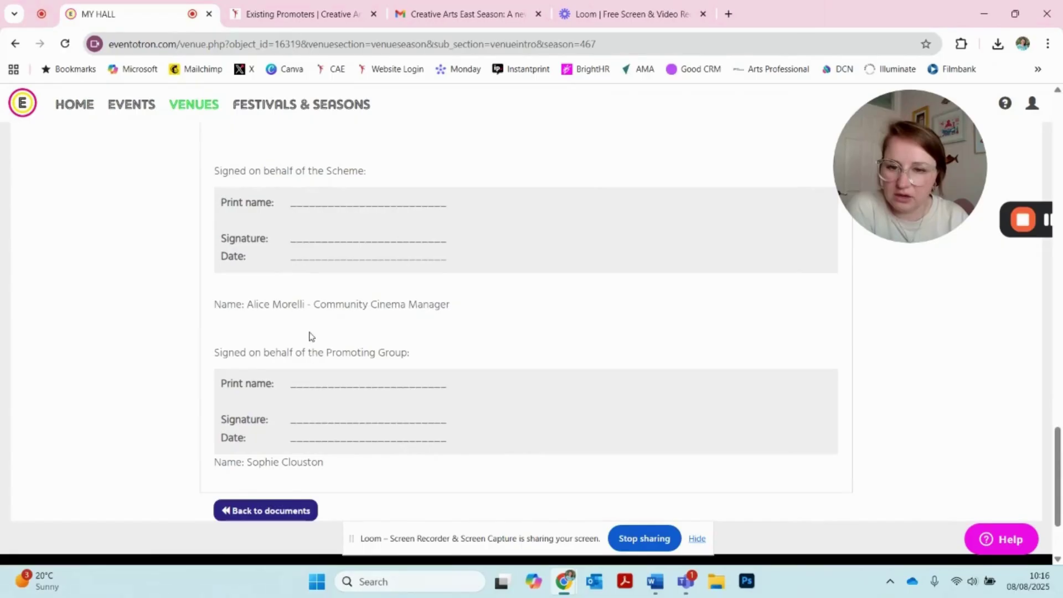
{"action": "left_click", "coordinate": [299, 414]}
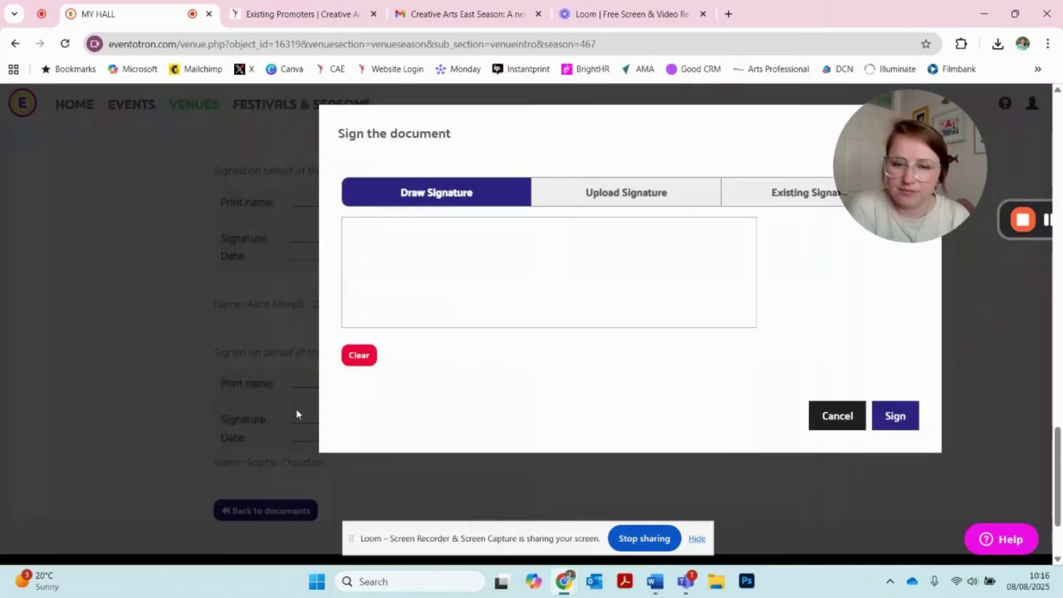
{"action": "mouse_move", "coordinate": [944, 124]}
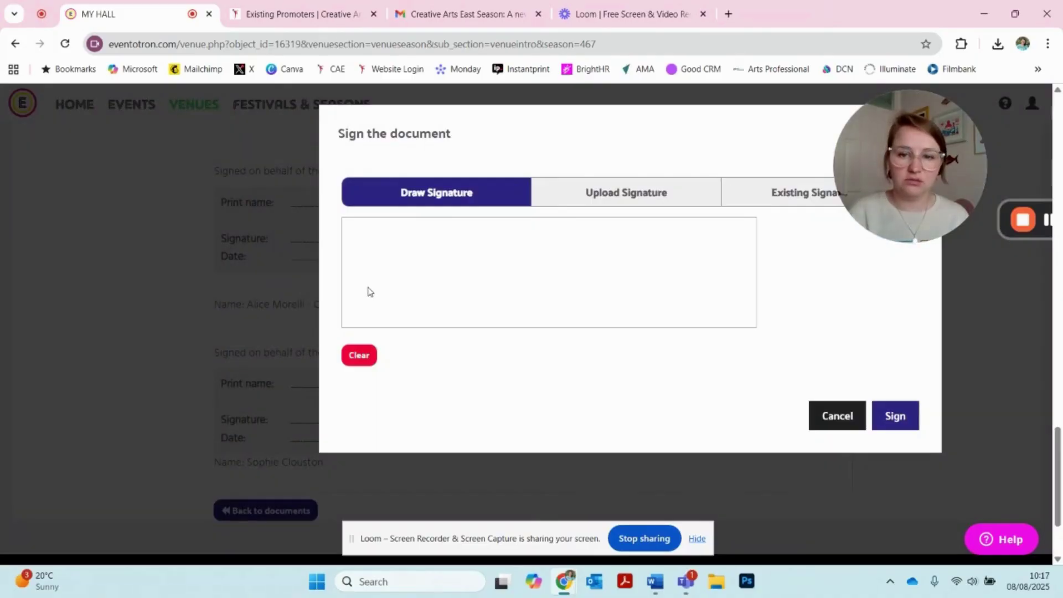
Draw a freehand signature for the agreement, clear it and draw it again
{"action": "mouse_move", "coordinate": [353, 286]}
{"action": "left_mouse_down"}
{"action": "mouse_move", "coordinate": [402, 264]}
{"action": "mouse_move", "coordinate": [408, 287]}
{"action": "mouse_move", "coordinate": [488, 271]}
{"action": "mouse_move", "coordinate": [655, 271]}
{"action": "left_mouse_up"}
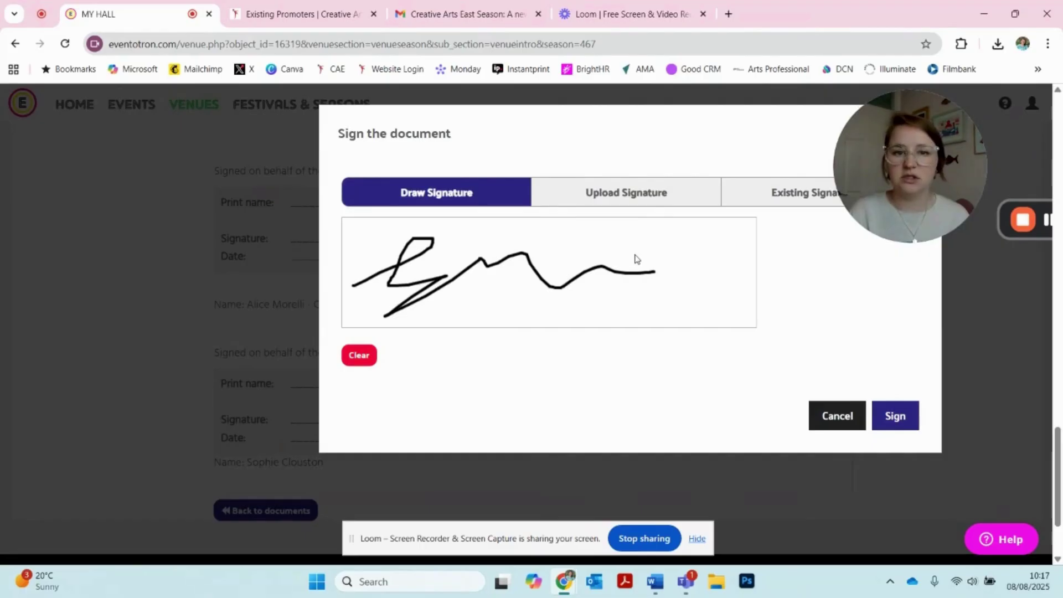
{"action": "left_click", "coordinate": [360, 356]}
{"action": "mouse_move", "coordinate": [365, 292]}
{"action": "left_mouse_down"}
{"action": "mouse_move", "coordinate": [437, 239]}
{"action": "mouse_move", "coordinate": [467, 285]}
{"action": "mouse_move", "coordinate": [619, 291]}
{"action": "left_mouse_up"}
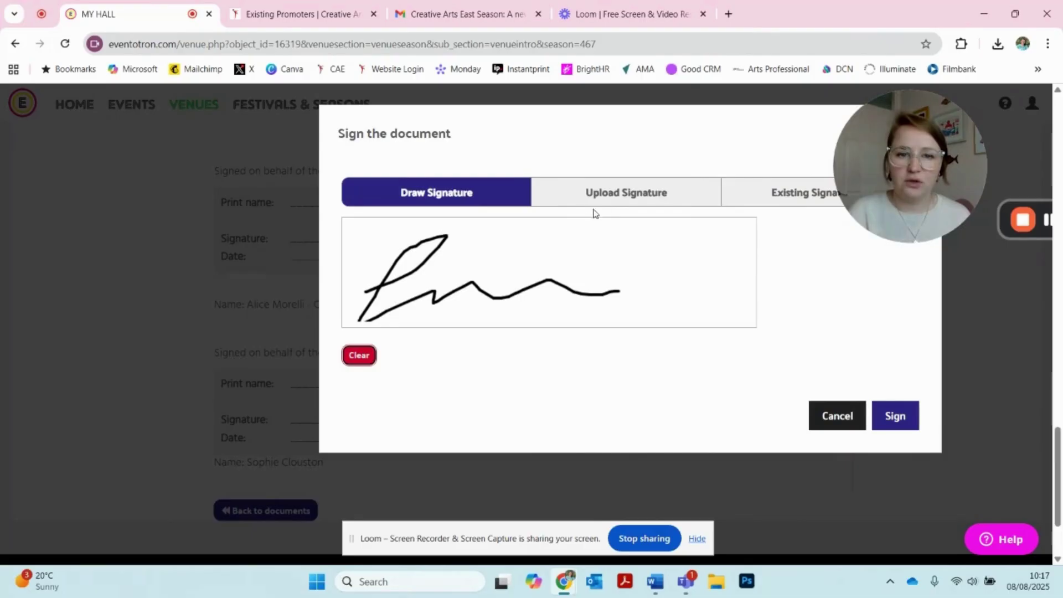
Look at the signature upload option, then sign the agreement with the existing saved signature
{"action": "left_click", "coordinate": [617, 201]}
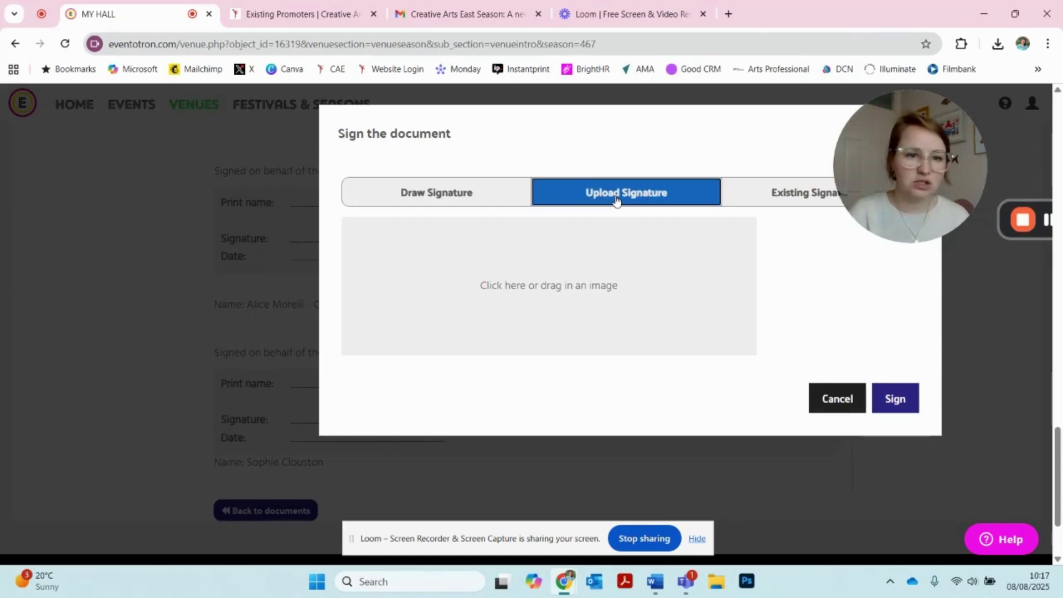
{"action": "left_click", "coordinate": [770, 200]}
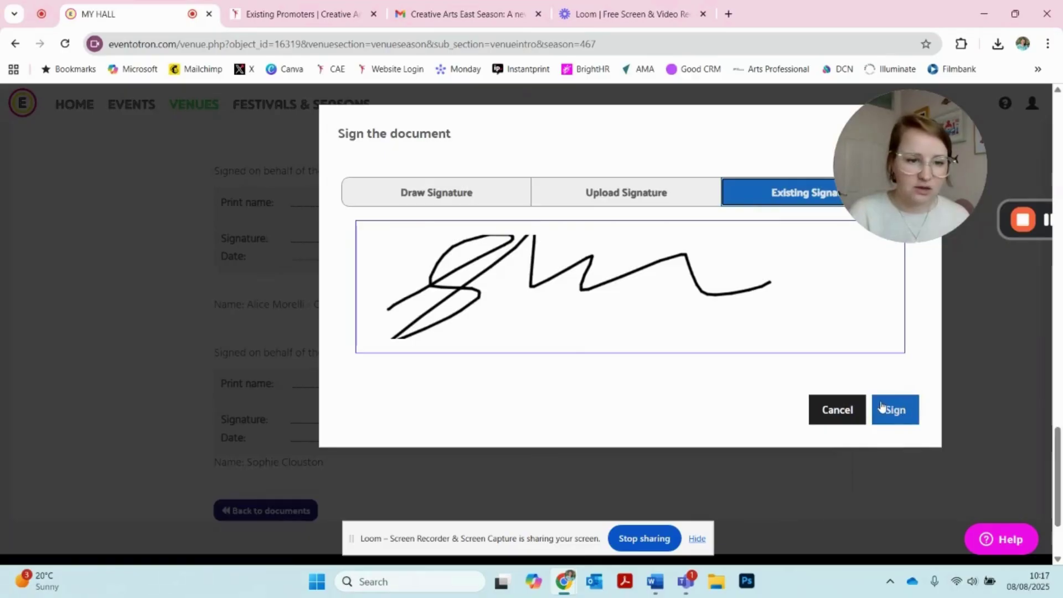
{"action": "left_click", "coordinate": [897, 411]}
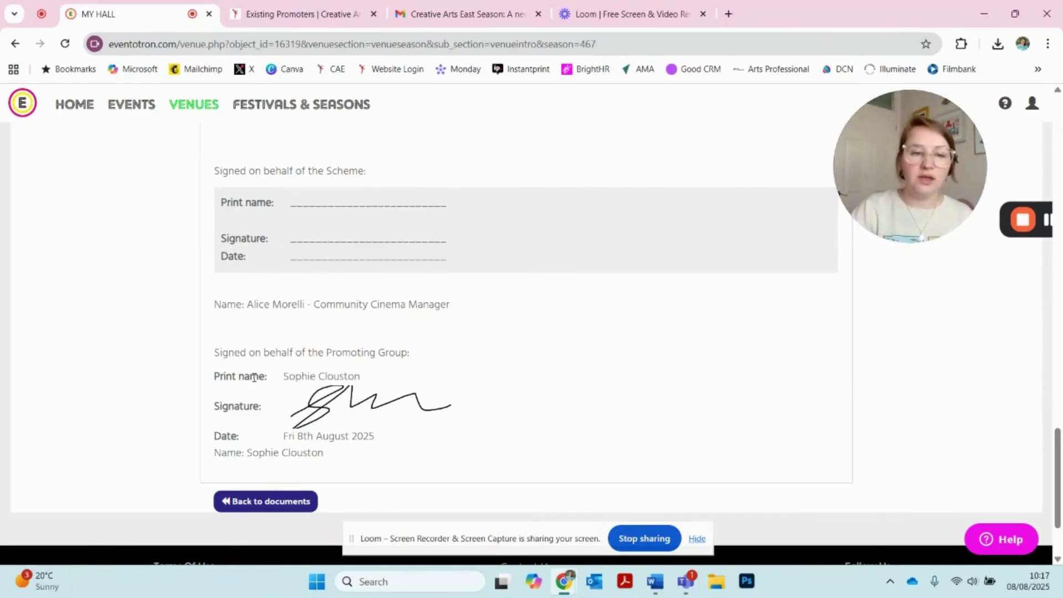
Review the signed agreement back to its beginning, then view the events joined to the venue
{"action": "scroll", "coordinate": [443, 389], "scroll_direction": "up", "scroll_amount": 12}
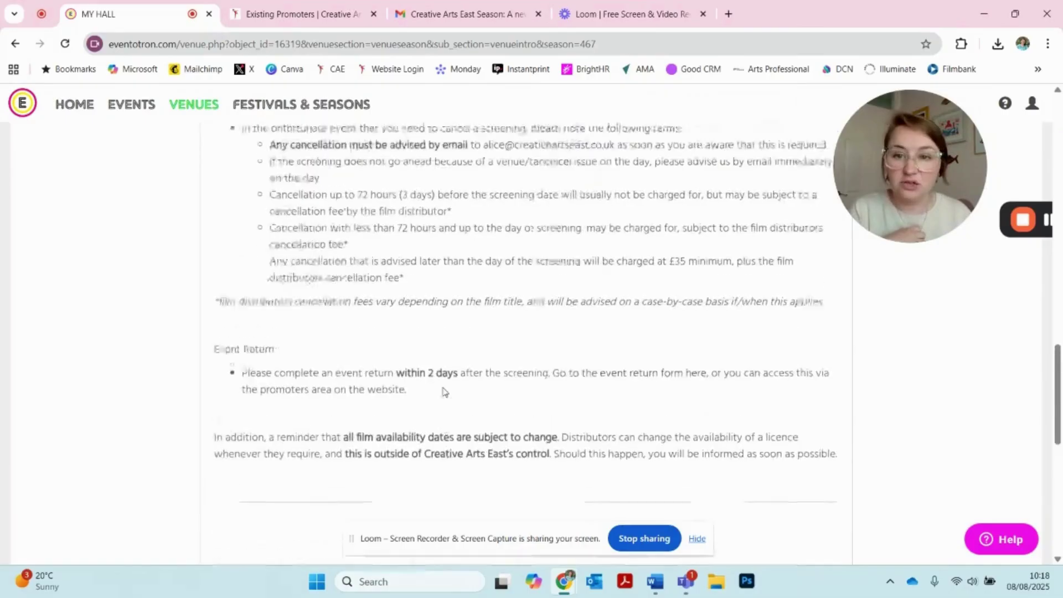
{"action": "scroll", "coordinate": [443, 387], "scroll_direction": "up", "scroll_amount": 10}
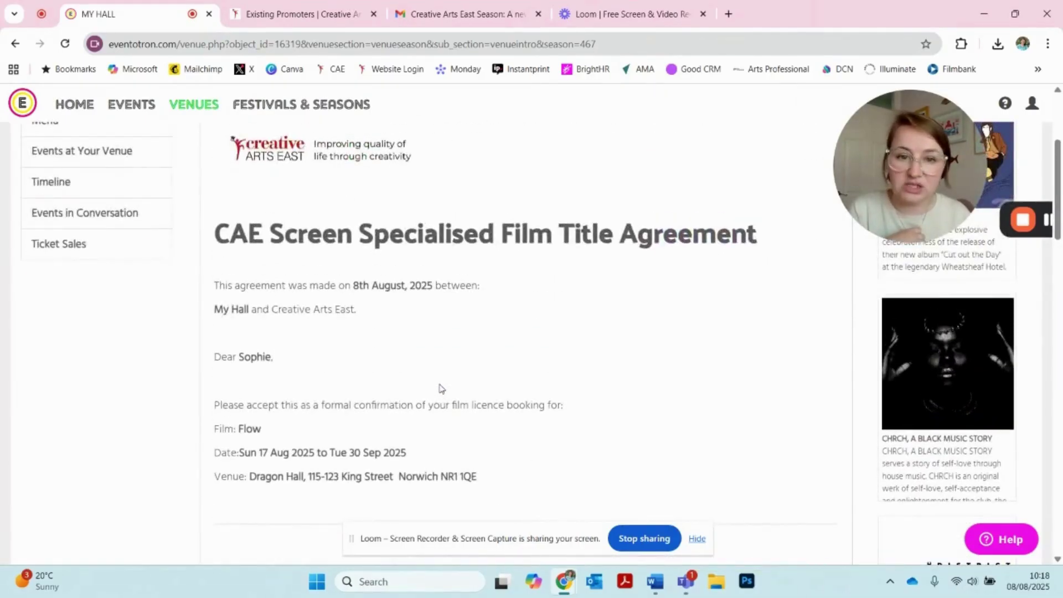
{"action": "scroll", "coordinate": [299, 440], "scroll_direction": "up", "scroll_amount": 4}
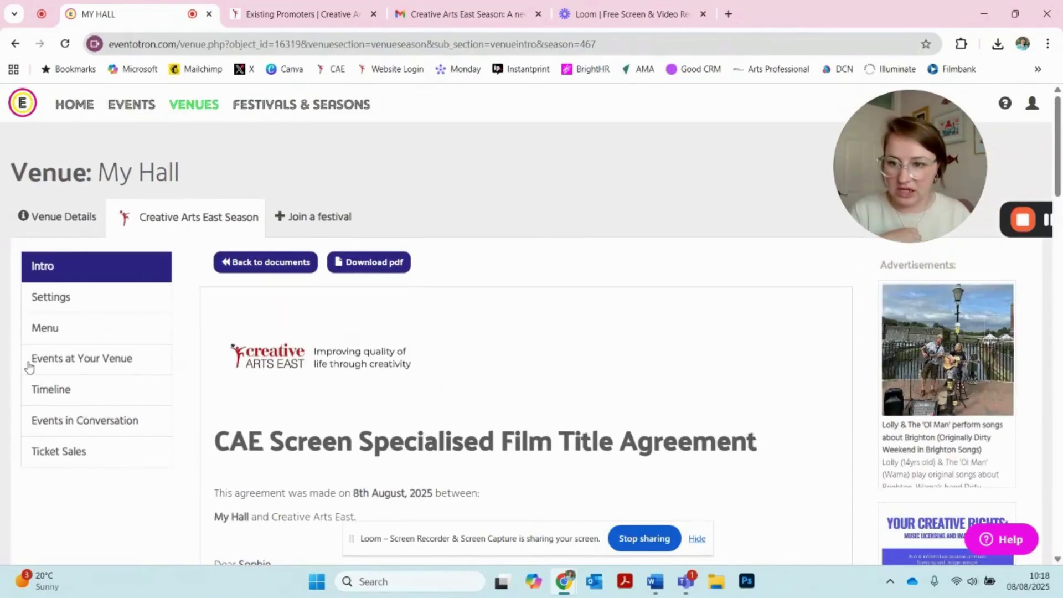
{"action": "left_click", "coordinate": [109, 367]}
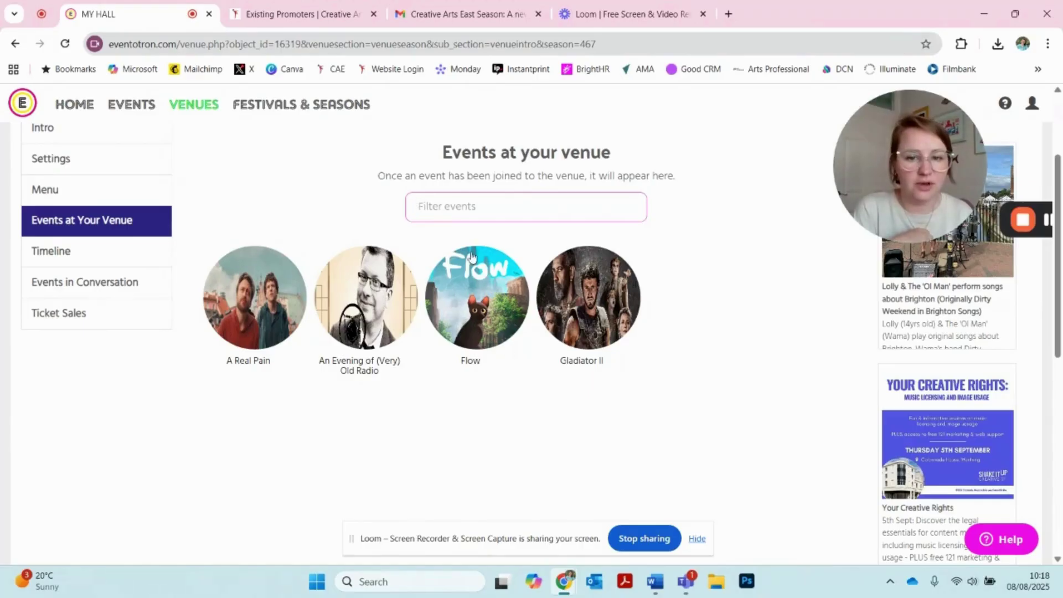
Reopen the specialised film title agreement from the season's introduction and check which film it covers
{"action": "scroll", "coordinate": [476, 260], "scroll_direction": "up", "scroll_amount": 3}
{"action": "left_click", "coordinate": [39, 266]}
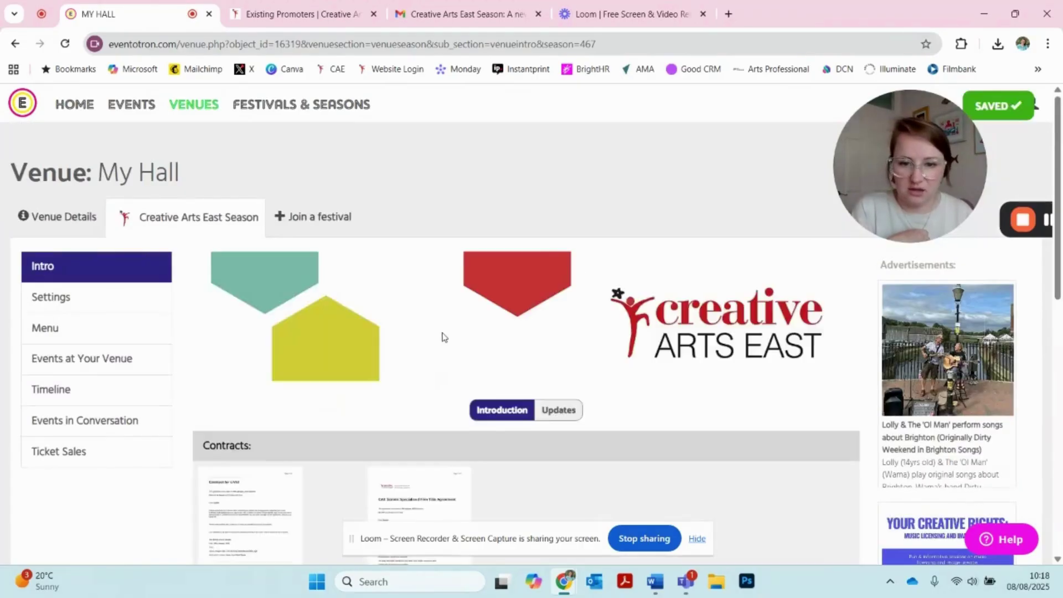
{"action": "scroll", "coordinate": [442, 333], "scroll_direction": "down", "scroll_amount": 5}
{"action": "left_click", "coordinate": [428, 271]}
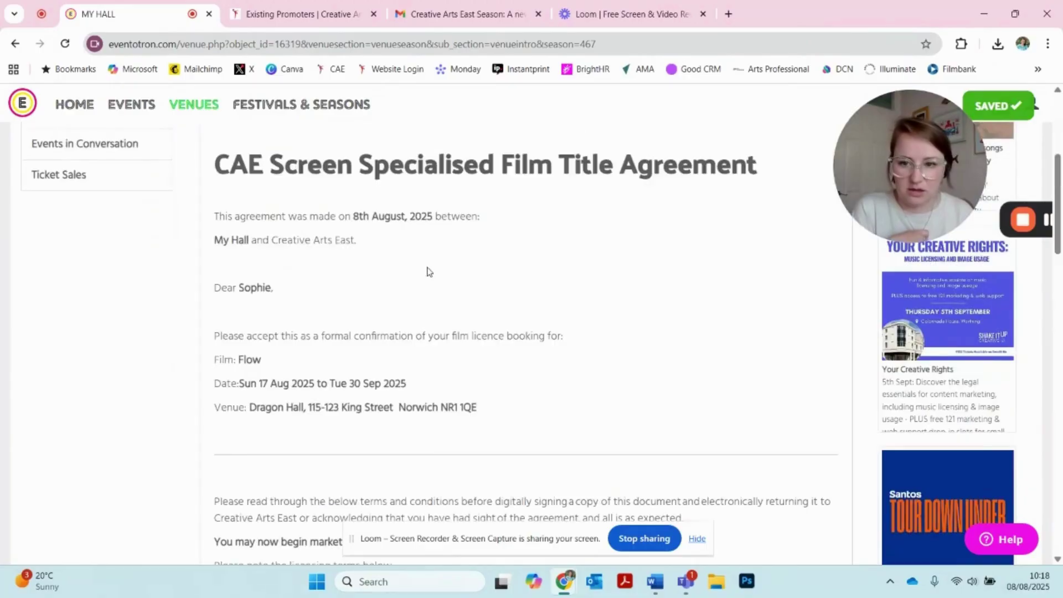
{"action": "left_click_drag", "start_coordinate": [263, 363], "coordinate": [211, 366]}
{"action": "left_click", "coordinate": [520, 379]}
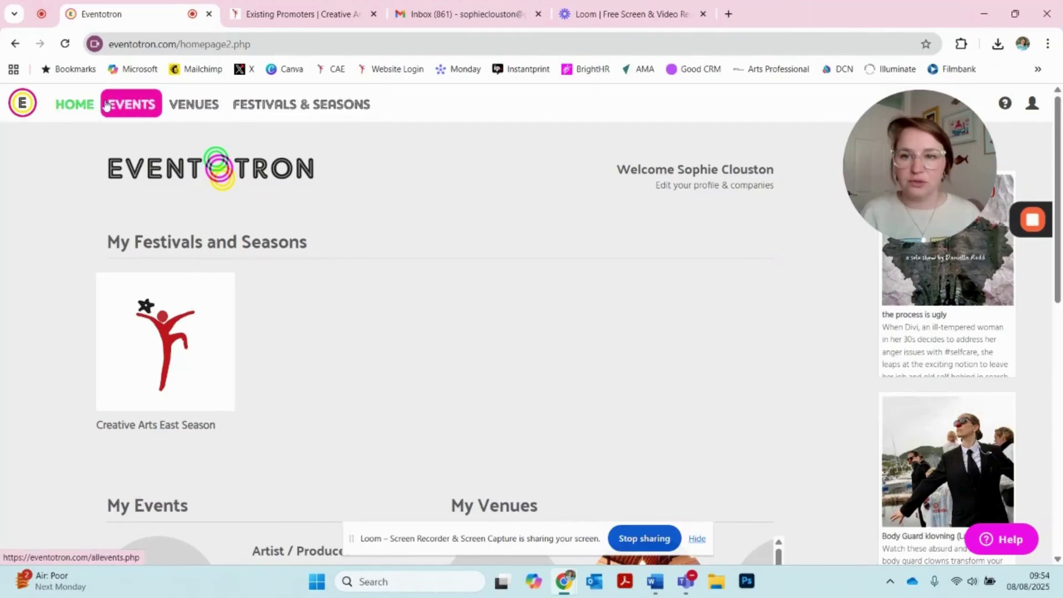
Open My Hall from the list of own venues and review its Extra Photos section, including the video link and images
{"action": "left_click", "coordinate": [198, 108]}
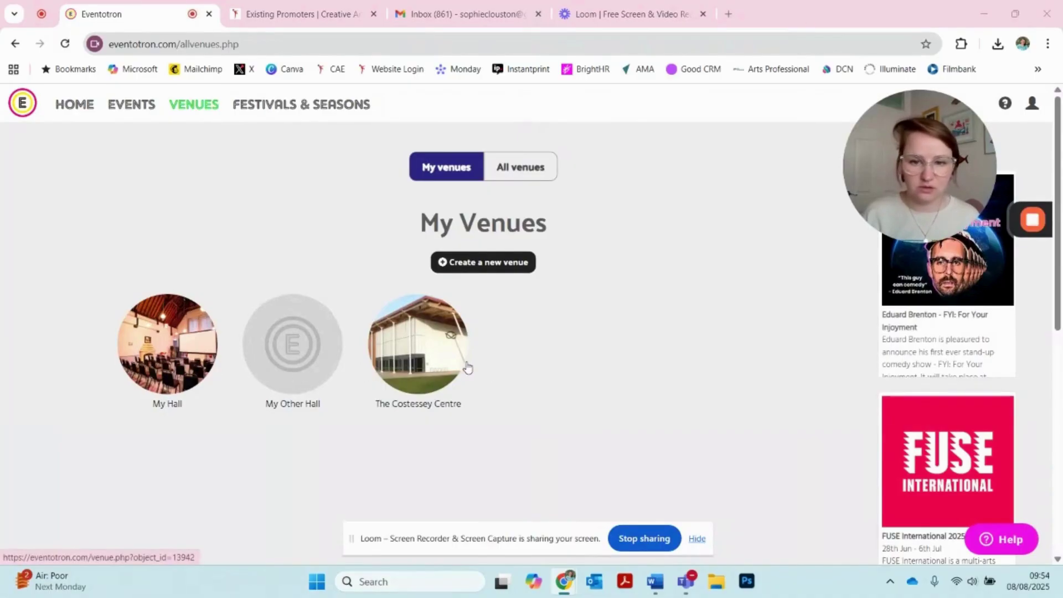
{"action": "left_click", "coordinate": [157, 344]}
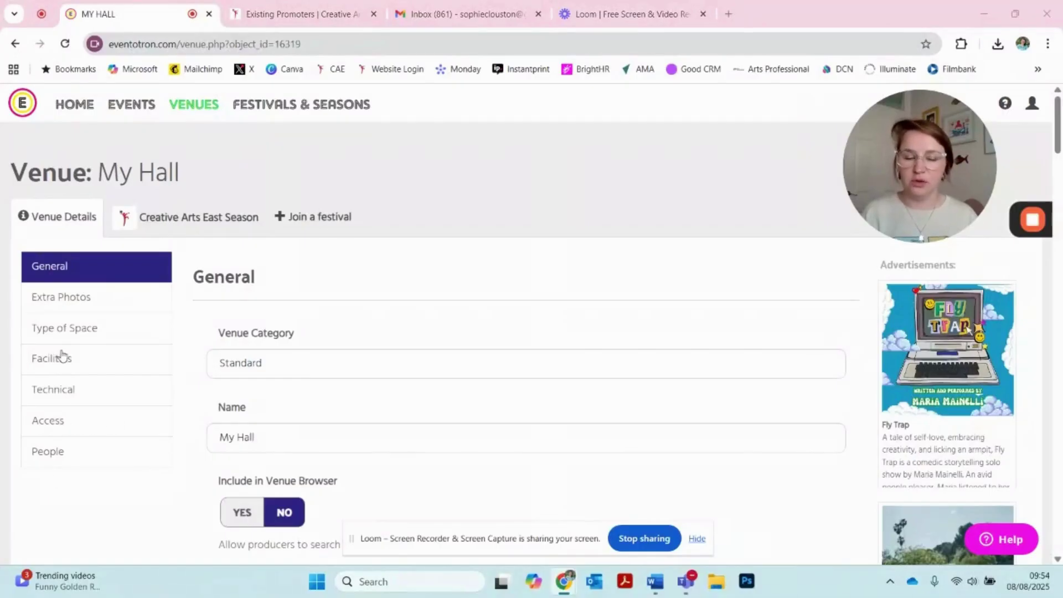
{"action": "left_click", "coordinate": [69, 304]}
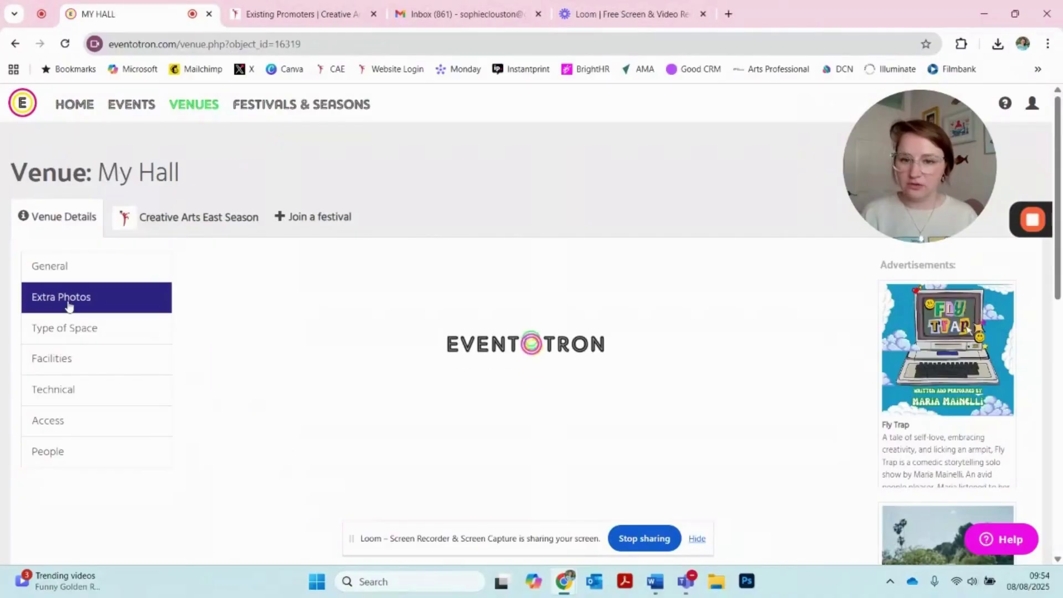
{"action": "scroll", "coordinate": [246, 277], "scroll_direction": "down", "scroll_amount": 2}
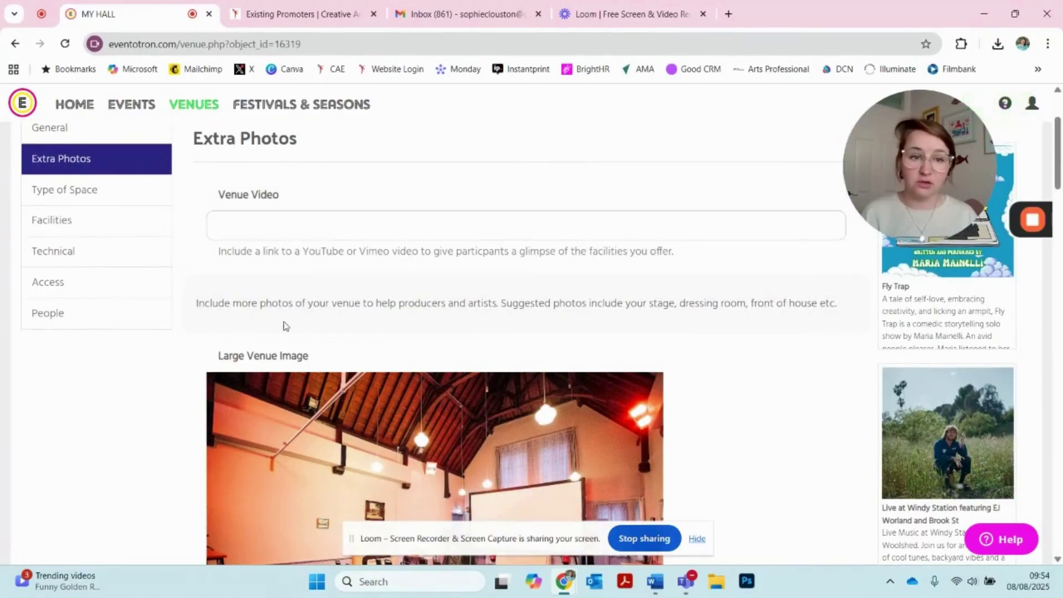
{"action": "scroll", "coordinate": [247, 328], "scroll_direction": "down", "scroll_amount": 10}
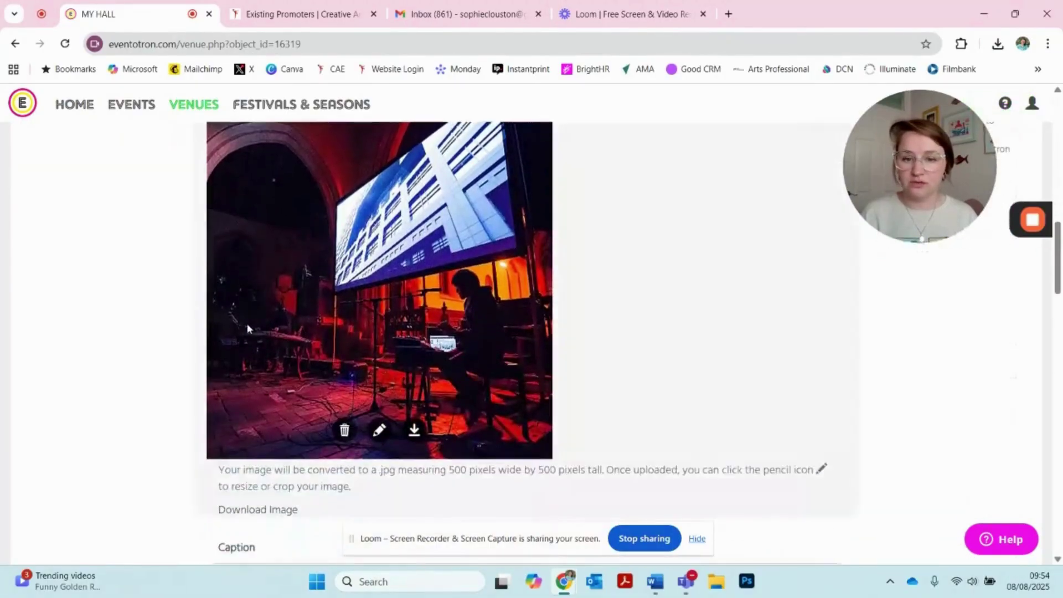
{"action": "scroll", "coordinate": [247, 324], "scroll_direction": "up", "scroll_amount": 10}
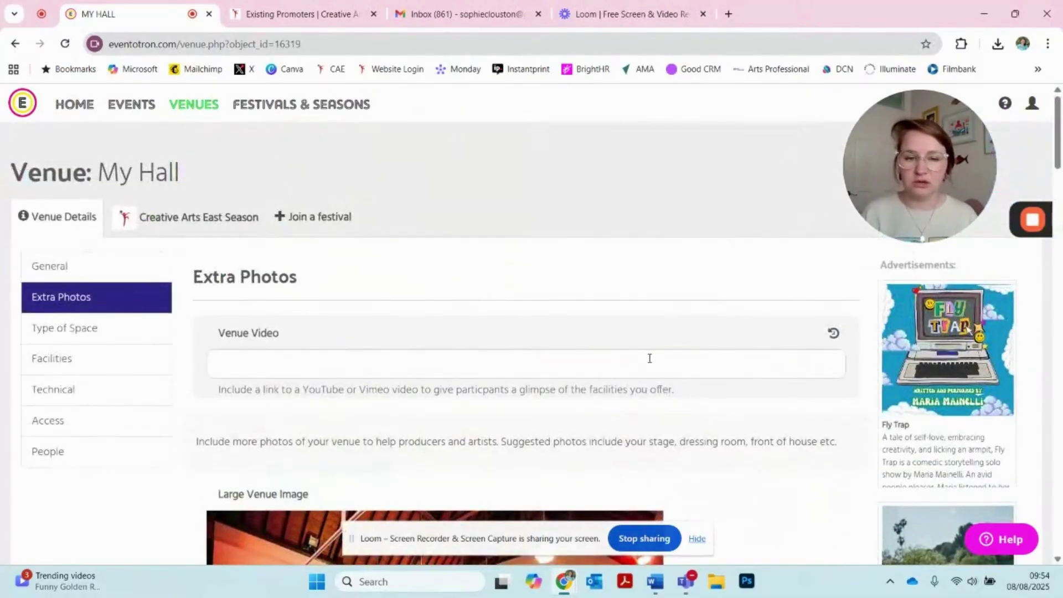
Review My Hall's Facilities options, then its Technical details from stage dimensions to the tech spec and floor plan uploads
{"action": "left_click", "coordinate": [63, 363]}
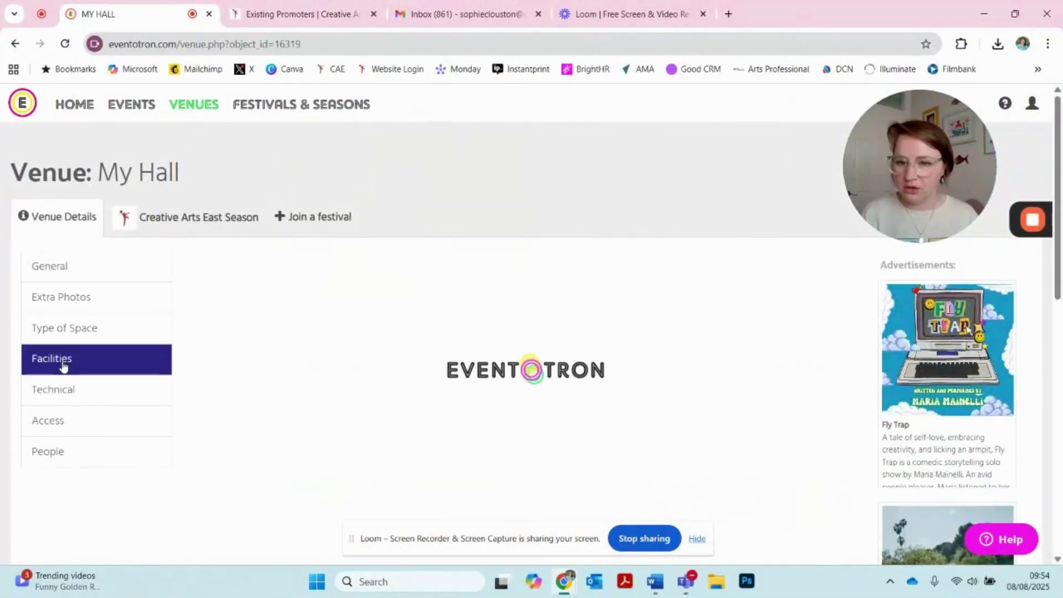
{"action": "scroll", "coordinate": [484, 351], "scroll_direction": "down", "scroll_amount": 8}
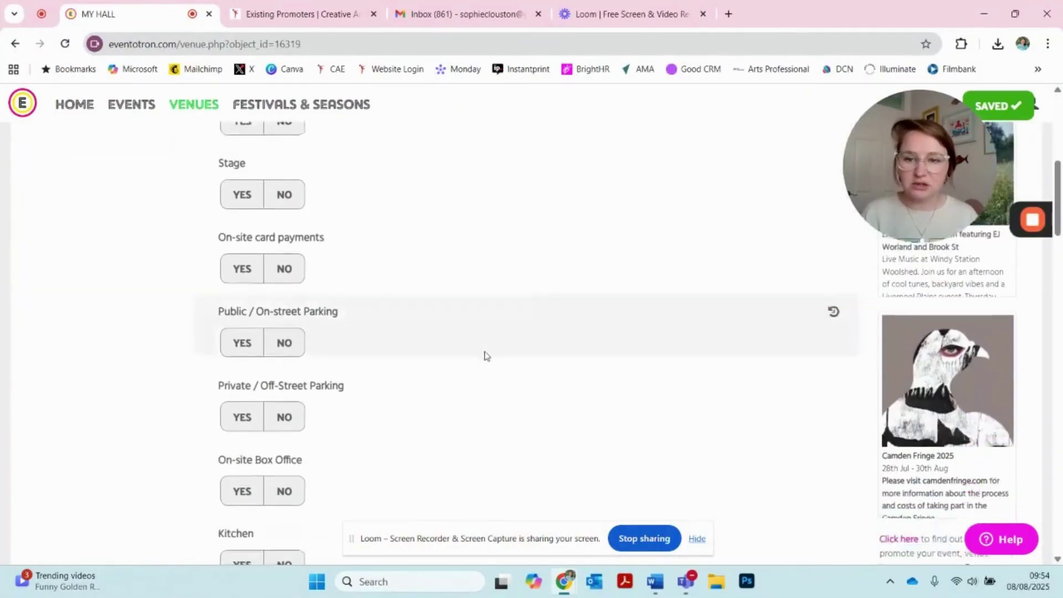
{"action": "scroll", "coordinate": [485, 355], "scroll_direction": "up", "scroll_amount": 10}
{"action": "left_click", "coordinate": [85, 321]}
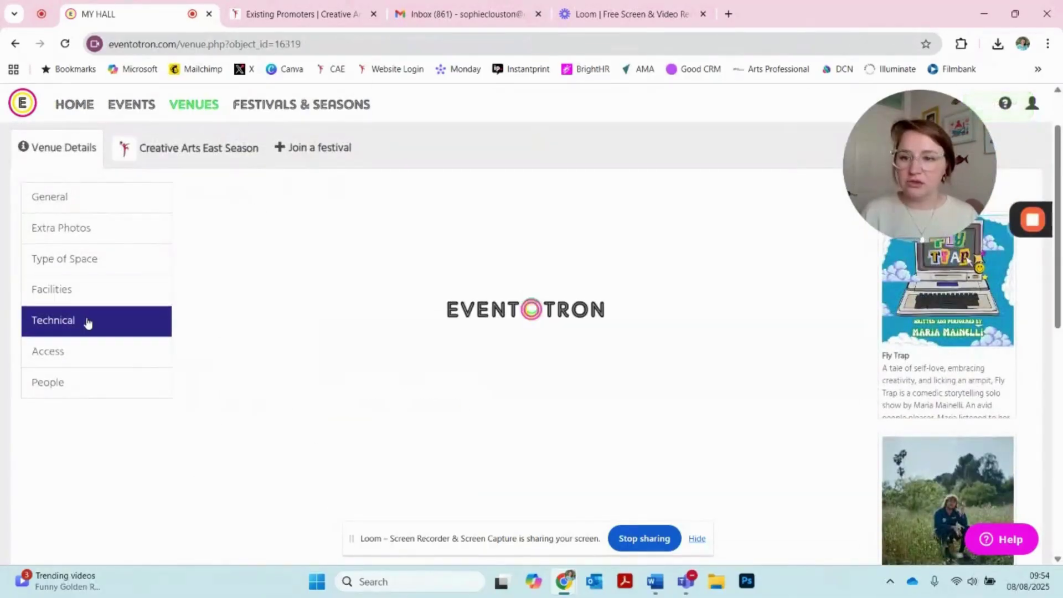
{"action": "scroll", "coordinate": [377, 340], "scroll_direction": "down", "scroll_amount": 8}
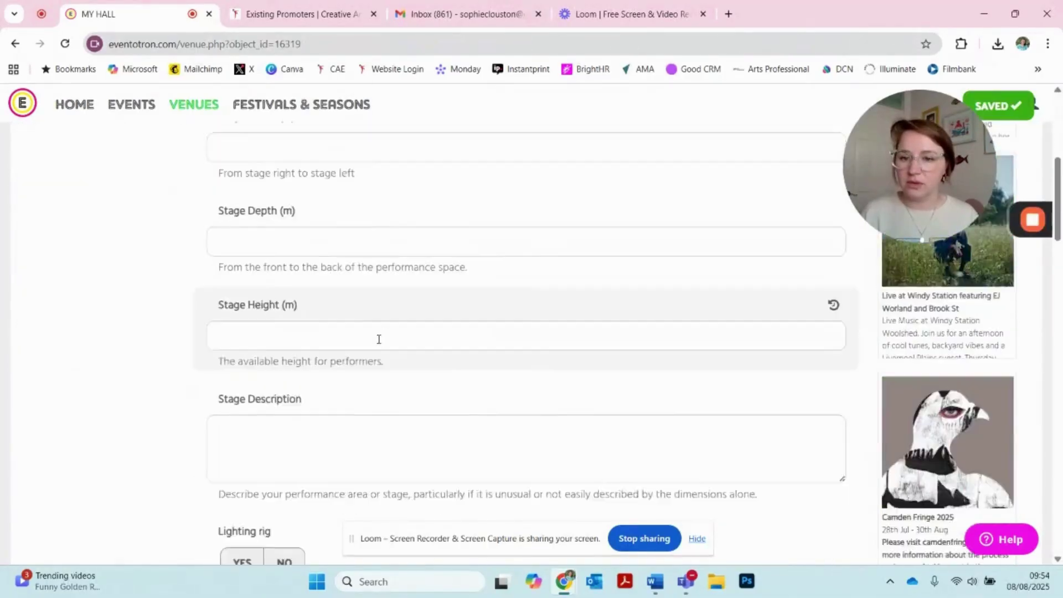
{"action": "scroll", "coordinate": [379, 338], "scroll_direction": "down", "scroll_amount": 12}
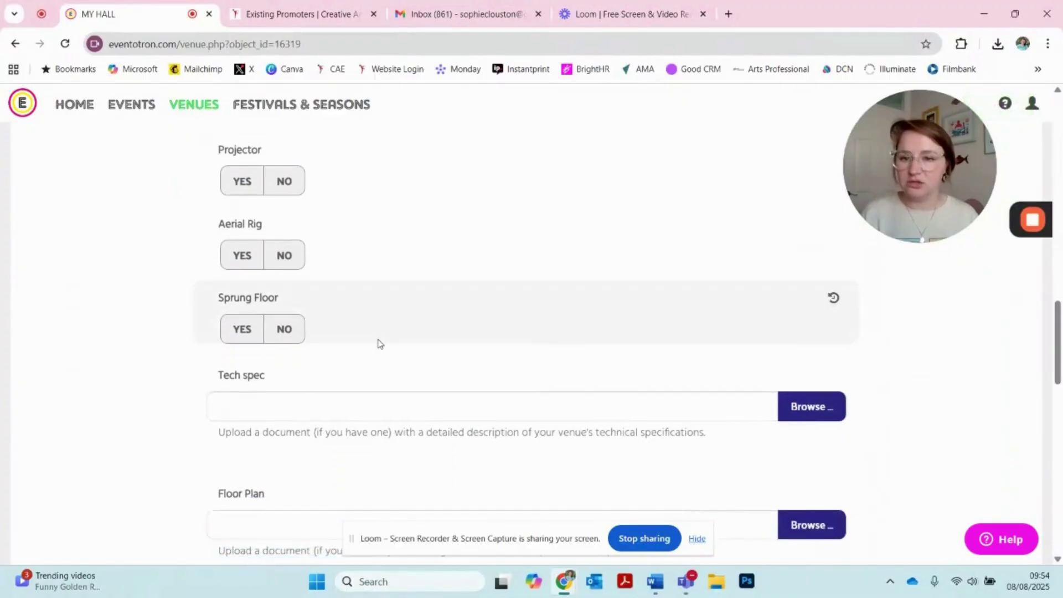
Finish looking over My Hall's Technical details, then review its Access questions on wheelchair access, hearing loop and accessible bathrooms
{"action": "scroll", "coordinate": [311, 360], "scroll_direction": "down", "scroll_amount": 1}
{"action": "scroll", "coordinate": [210, 491], "scroll_direction": "up", "scroll_amount": 7}
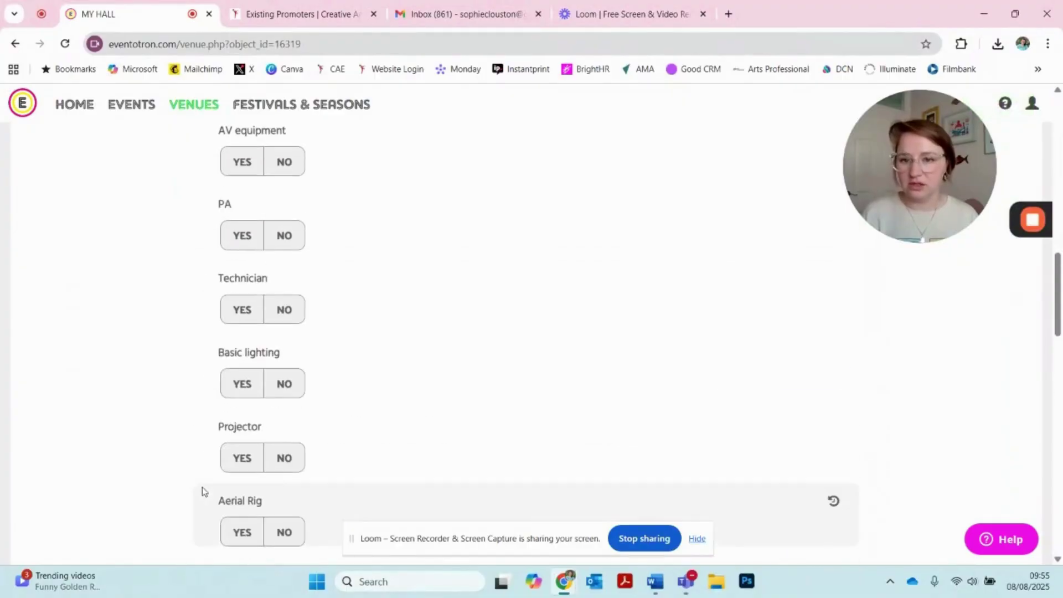
{"action": "scroll", "coordinate": [244, 321], "scroll_direction": "up", "scroll_amount": 10}
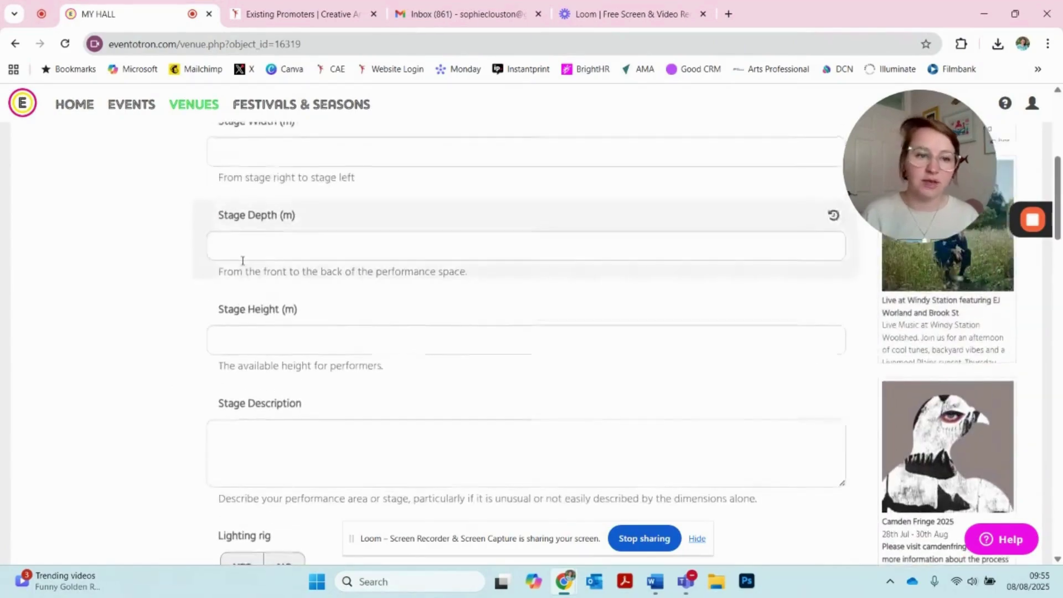
{"action": "scroll", "coordinate": [241, 259], "scroll_direction": "up", "scroll_amount": 5}
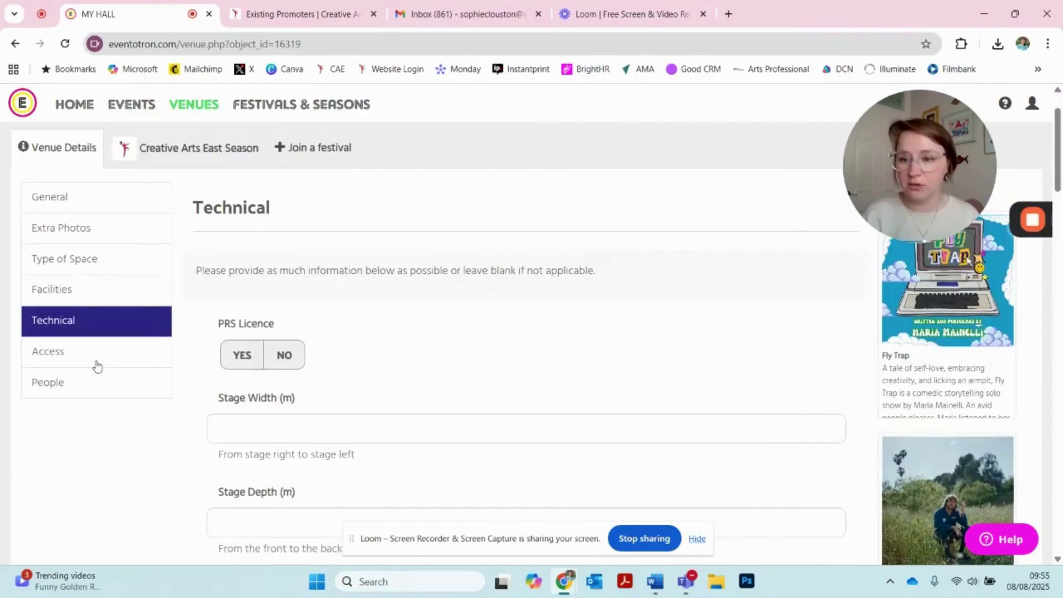
{"action": "left_click", "coordinate": [56, 357]}
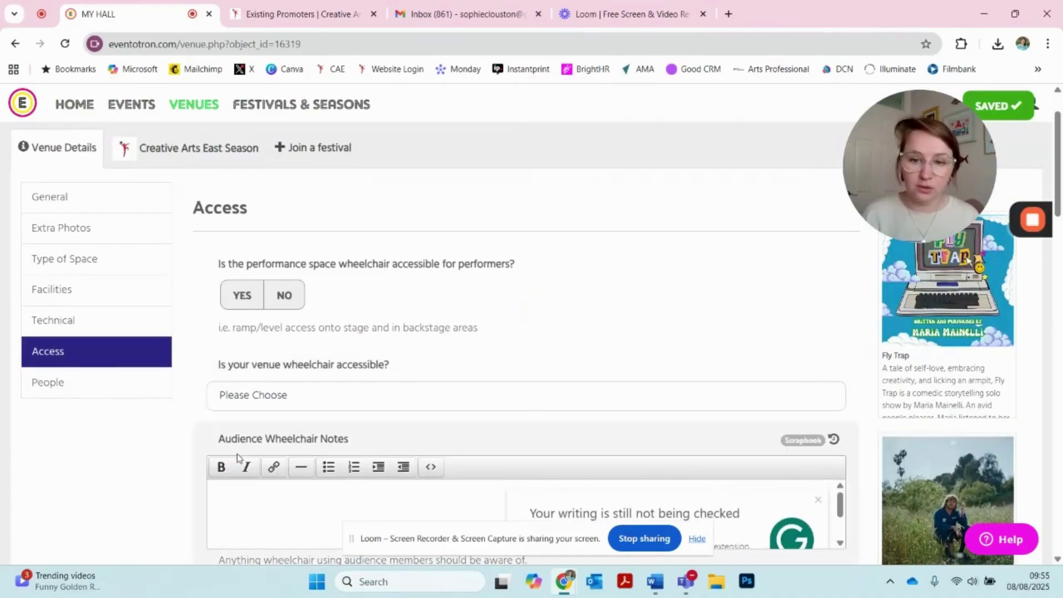
{"action": "scroll", "coordinate": [302, 375], "scroll_direction": "down", "scroll_amount": 7}
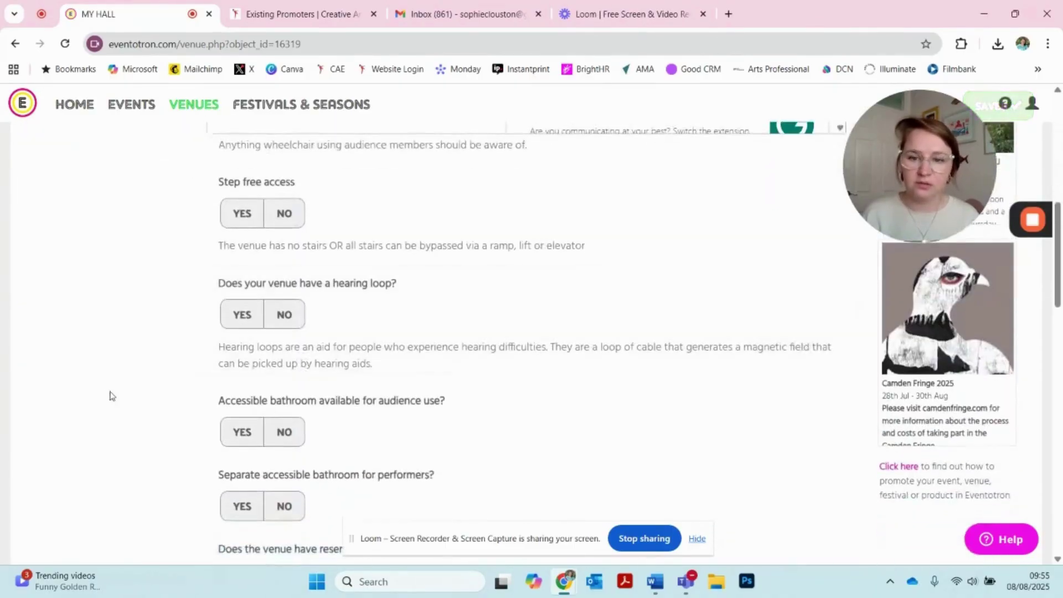
{"action": "scroll", "coordinate": [104, 395], "scroll_direction": "up", "scroll_amount": 7}
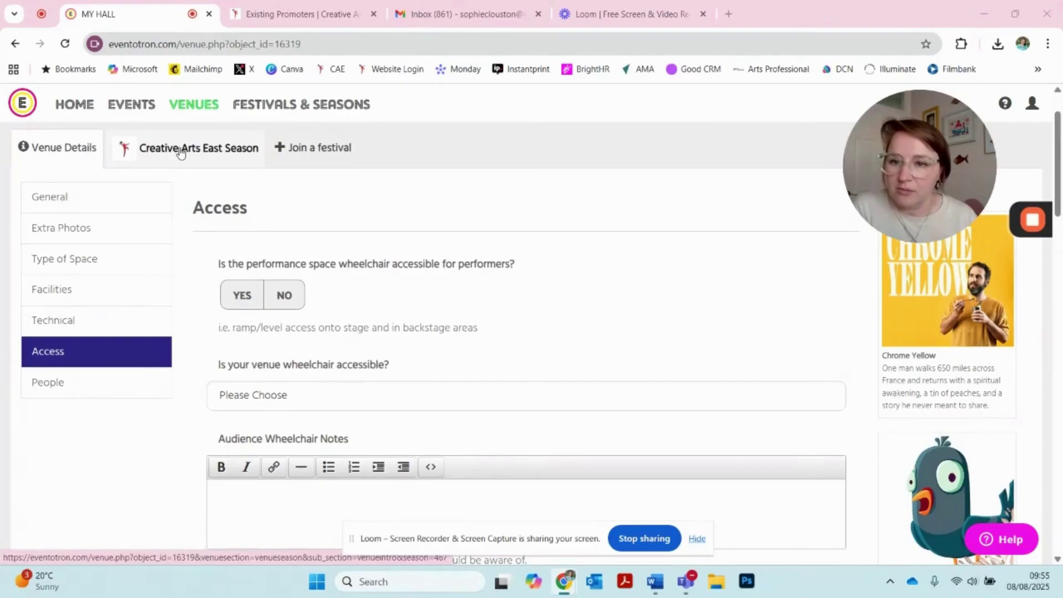
Review My Hall's Type of Space options, then view the People section with the venue's team and companies
{"action": "left_click", "coordinate": [59, 331]}
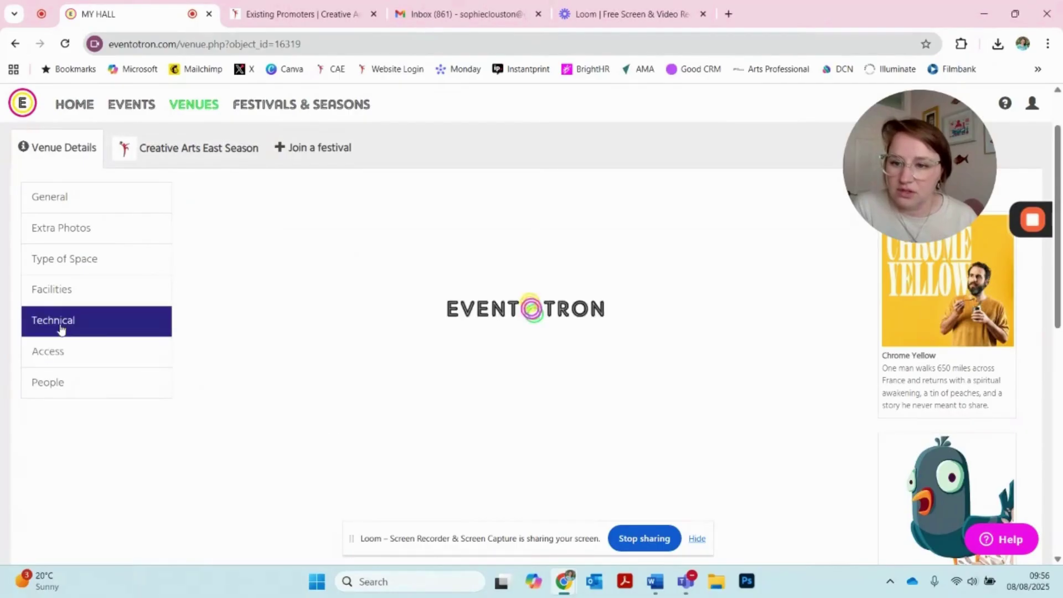
{"action": "left_click", "coordinate": [53, 293]}
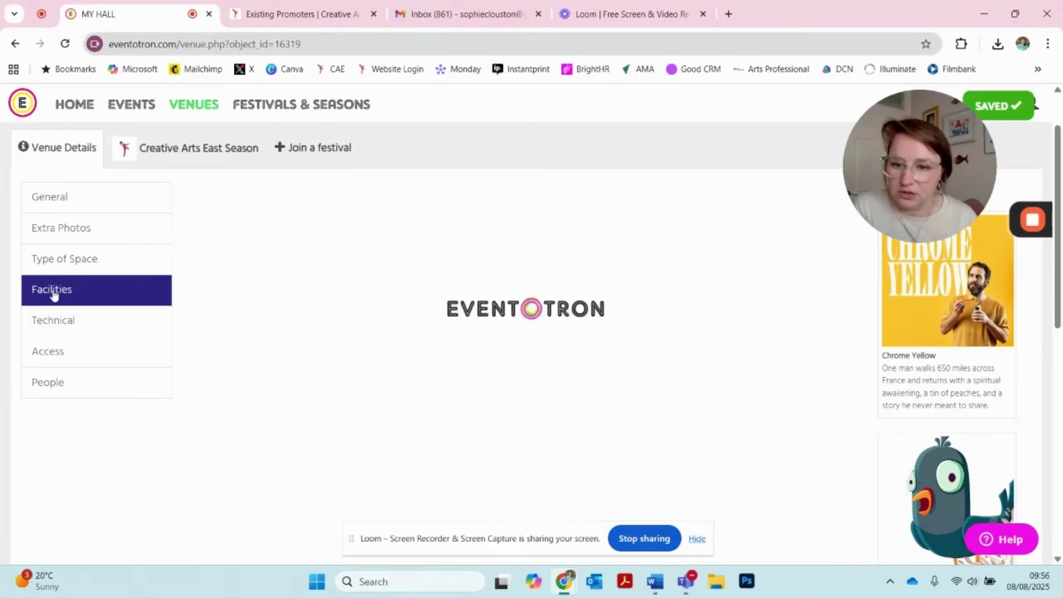
{"action": "left_click", "coordinate": [53, 260]}
{"action": "scroll", "coordinate": [228, 295], "scroll_direction": "down", "scroll_amount": 8}
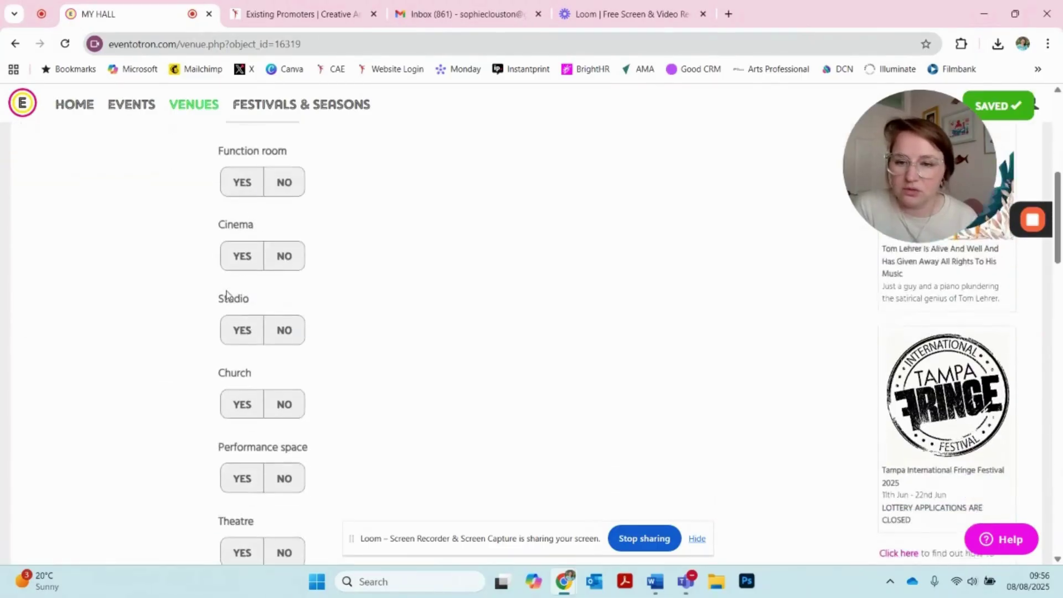
{"action": "scroll", "coordinate": [228, 295], "scroll_direction": "up", "scroll_amount": 8}
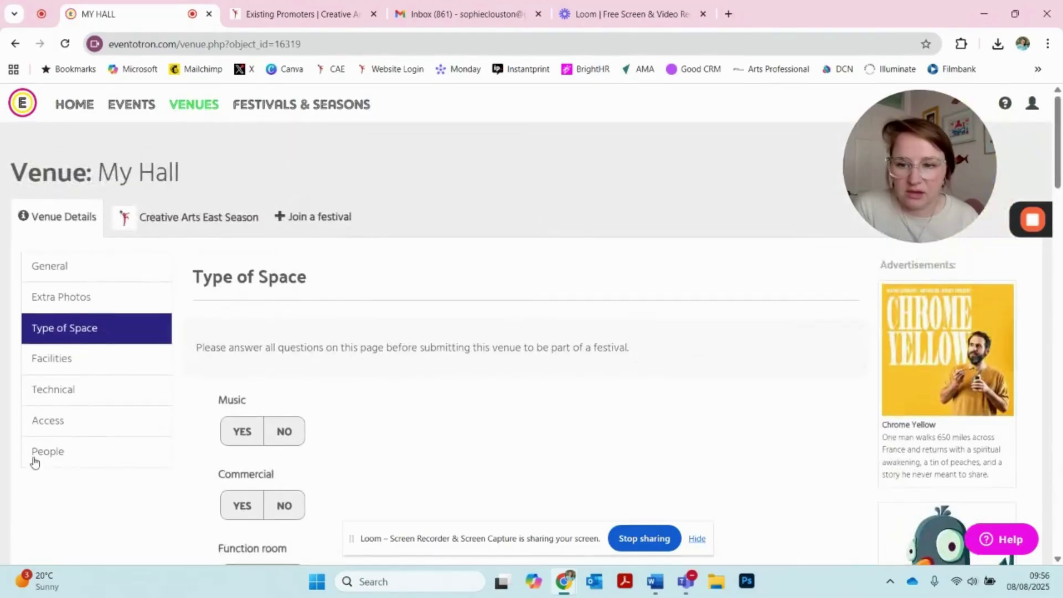
{"action": "left_click", "coordinate": [58, 454]}
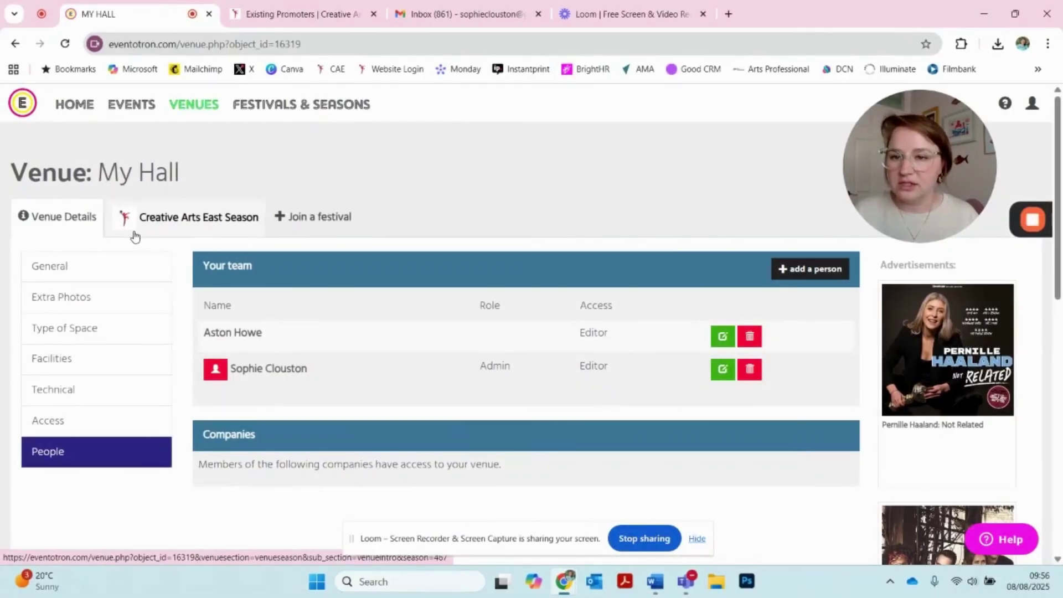
Open the venue's Creative Arts East Season section and review the contracts listed in its introduction
{"action": "left_click", "coordinate": [183, 219]}
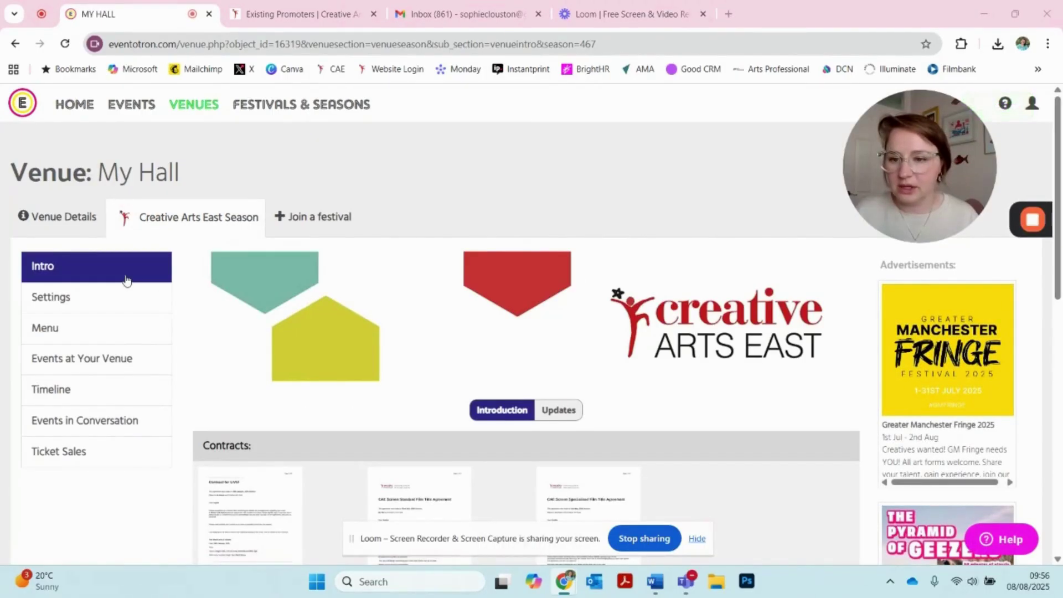
{"action": "scroll", "coordinate": [126, 280], "scroll_direction": "down", "scroll_amount": 5}
{"action": "scroll", "coordinate": [126, 280], "scroll_direction": "down", "scroll_amount": 1}
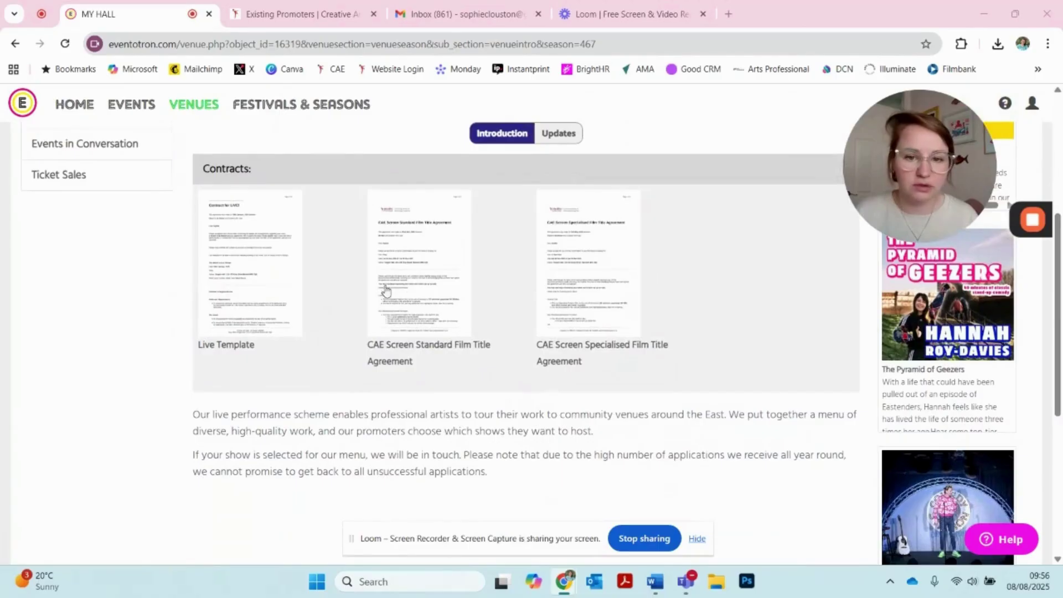
{"action": "scroll", "coordinate": [697, 299], "scroll_direction": "up", "scroll_amount": 5}
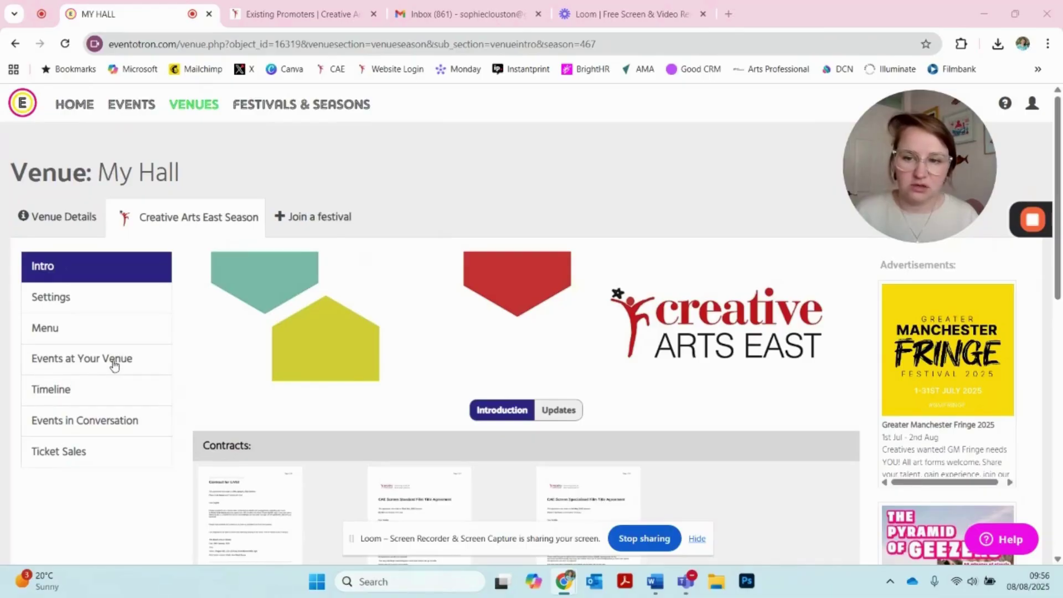
View the events joined to the venue and review the Gladiator II details, including promotional copy, trailer and images, then close them
{"action": "left_click", "coordinate": [56, 369]}
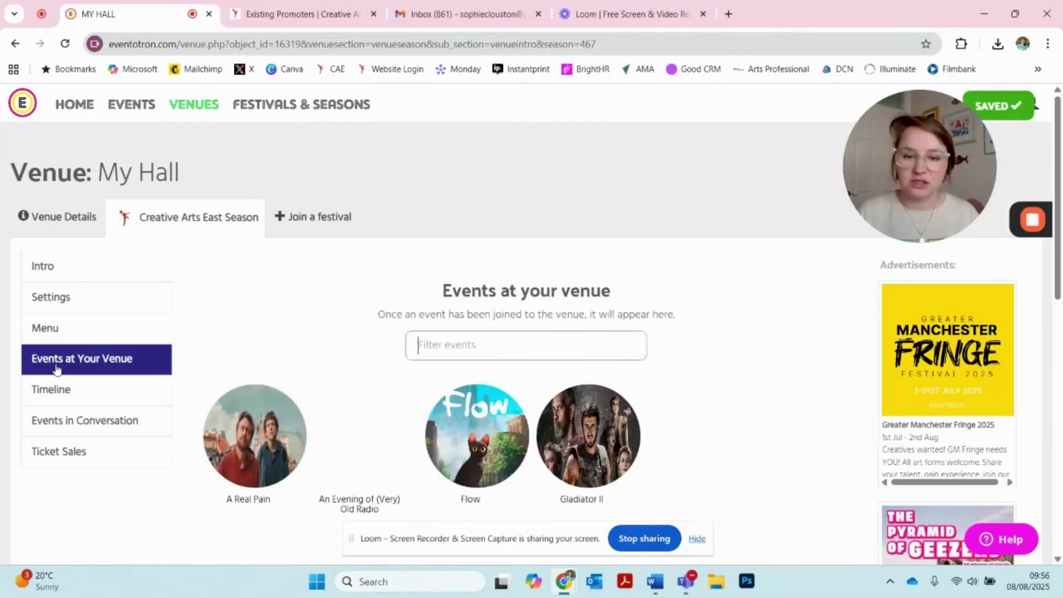
{"action": "scroll", "coordinate": [586, 369], "scroll_direction": "down", "scroll_amount": 2}
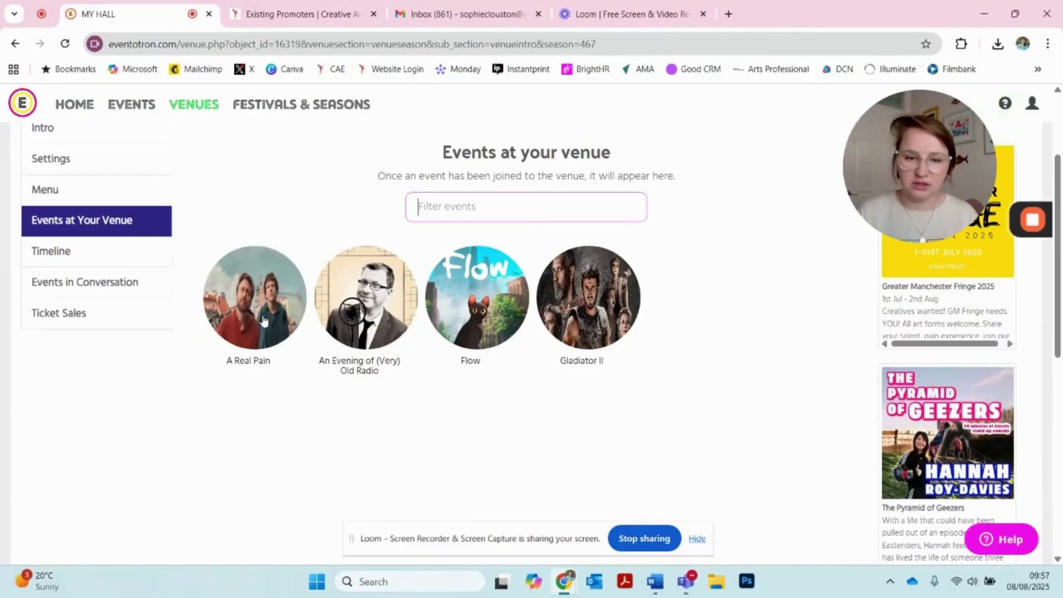
{"action": "left_click", "coordinate": [580, 308]}
{"action": "scroll", "coordinate": [410, 275], "scroll_direction": "down", "scroll_amount": 4}
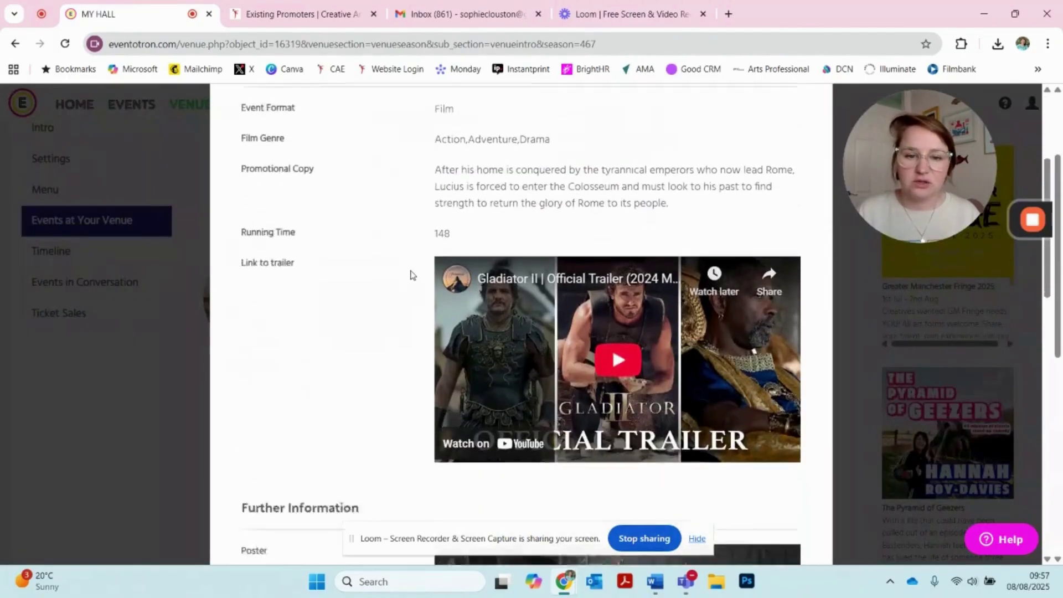
{"action": "scroll", "coordinate": [410, 275], "scroll_direction": "down", "scroll_amount": 15}
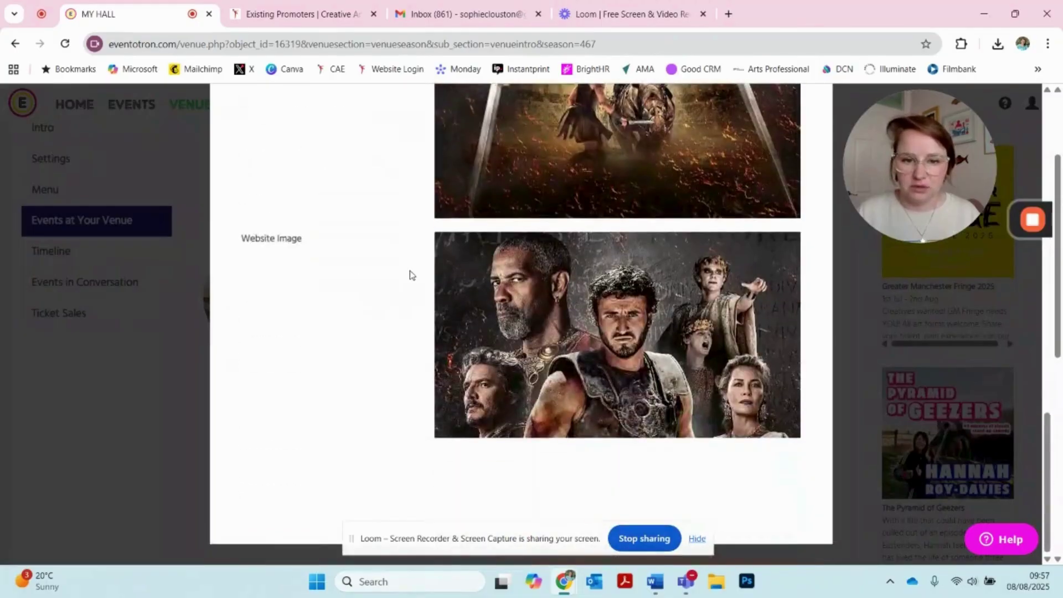
{"action": "scroll", "coordinate": [411, 275], "scroll_direction": "up", "scroll_amount": 15}
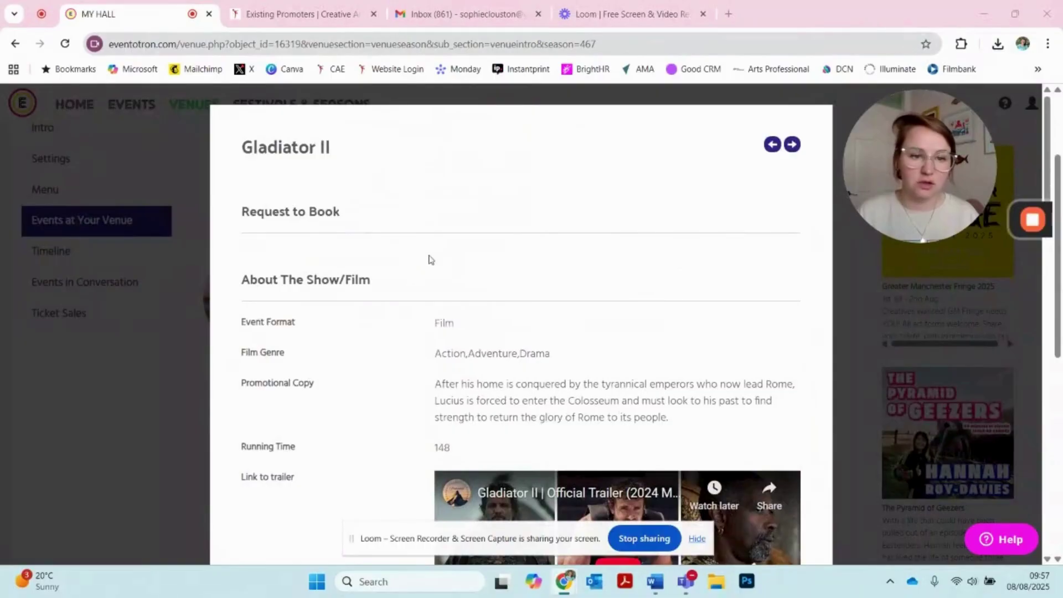
{"action": "left_click", "coordinate": [850, 258]}
{"action": "scroll", "coordinate": [346, 335], "scroll_direction": "up", "scroll_amount": 3}
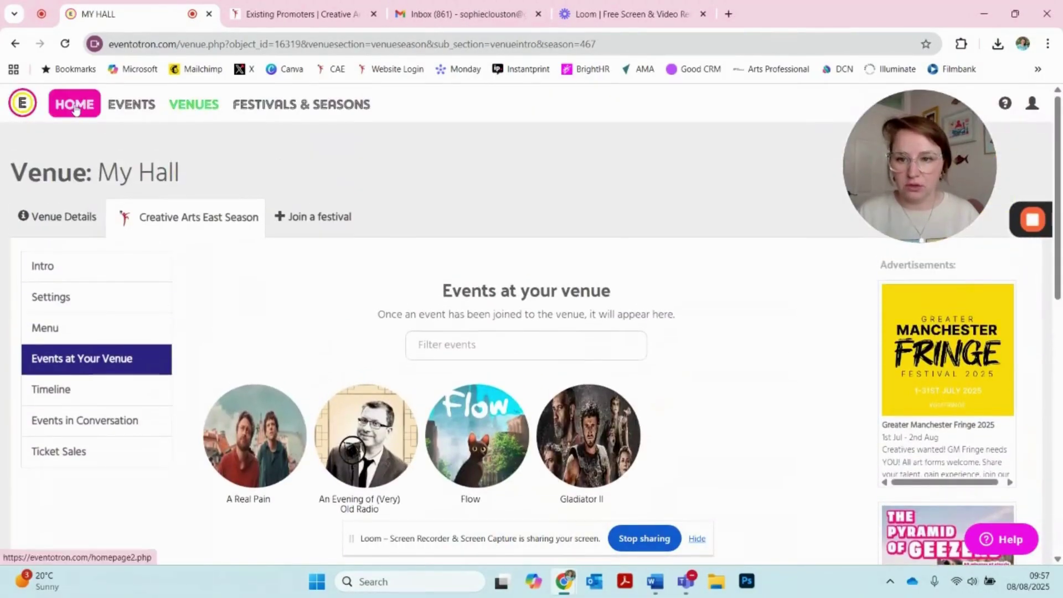
Reopen the CAE Screen Standard Film Title Agreement from the season's introduction, review its booking and licensing terms, and return to the documents
{"action": "left_click", "coordinate": [43, 270]}
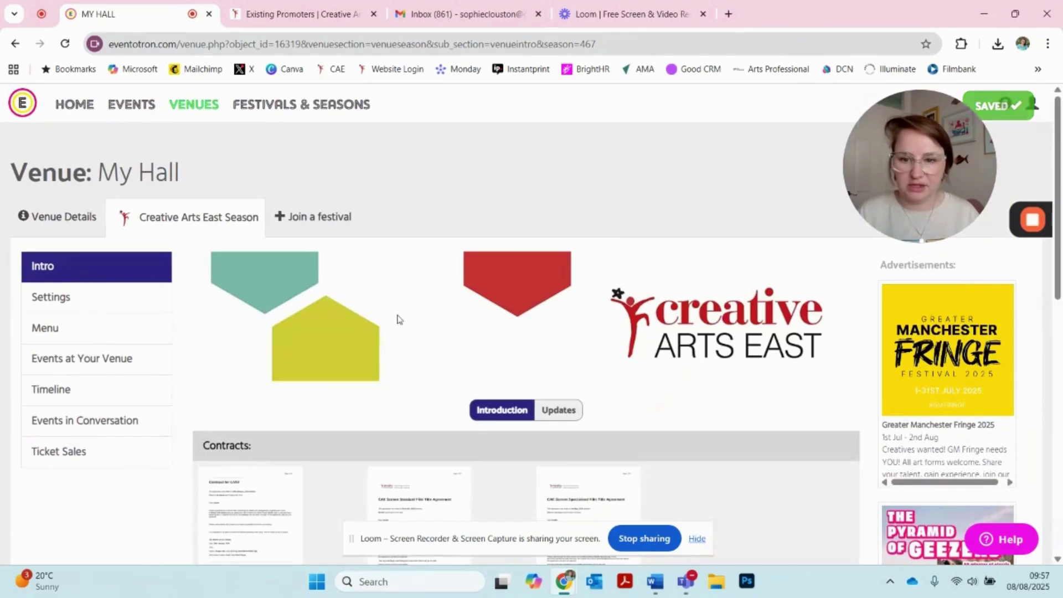
{"action": "scroll", "coordinate": [398, 319], "scroll_direction": "down", "scroll_amount": 5}
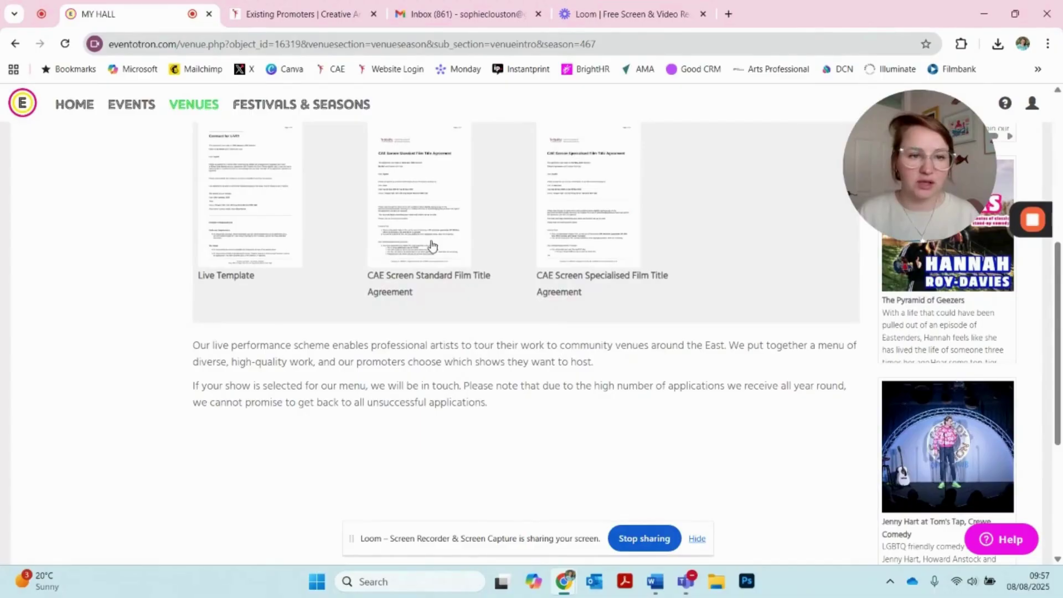
{"action": "left_click", "coordinate": [409, 223]}
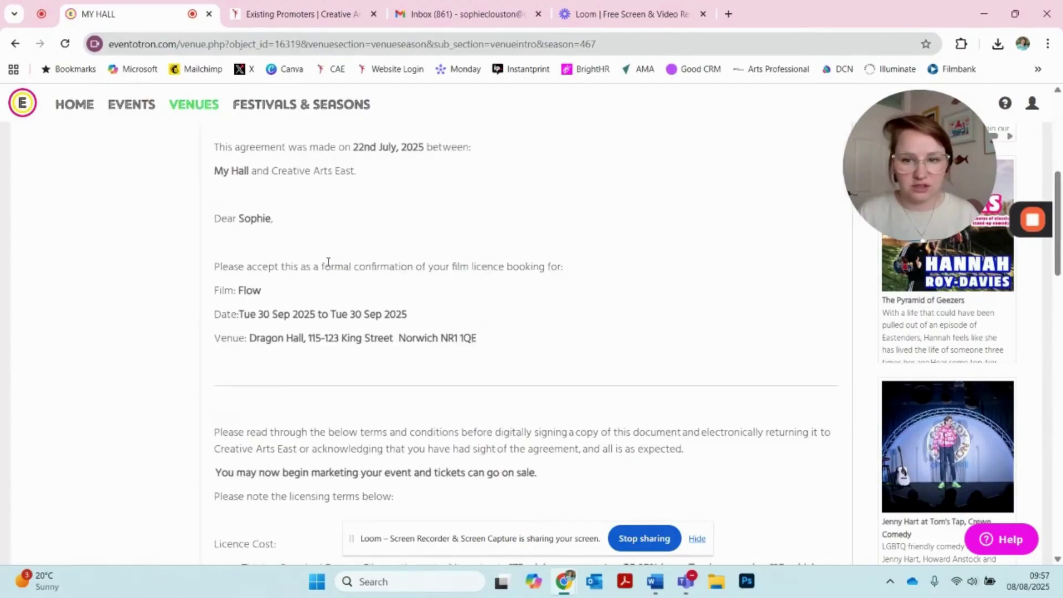
{"action": "scroll", "coordinate": [375, 357], "scroll_direction": "up", "scroll_amount": 3}
{"action": "scroll", "coordinate": [437, 362], "scroll_direction": "down", "scroll_amount": 7}
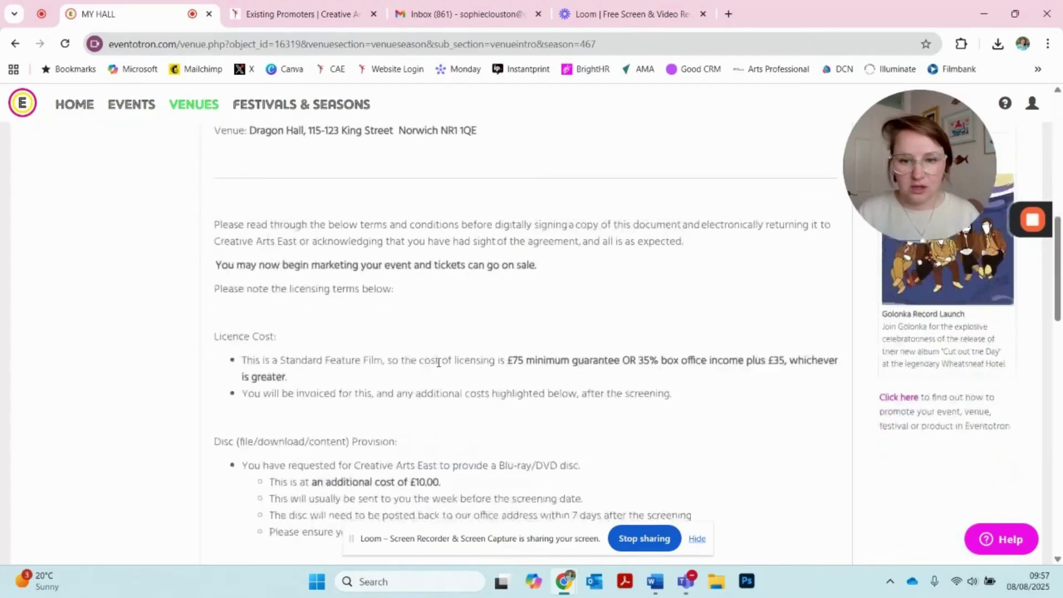
{"action": "scroll", "coordinate": [379, 290], "scroll_direction": "down", "scroll_amount": 6}
{"action": "scroll", "coordinate": [380, 297], "scroll_direction": "up", "scroll_amount": 12}
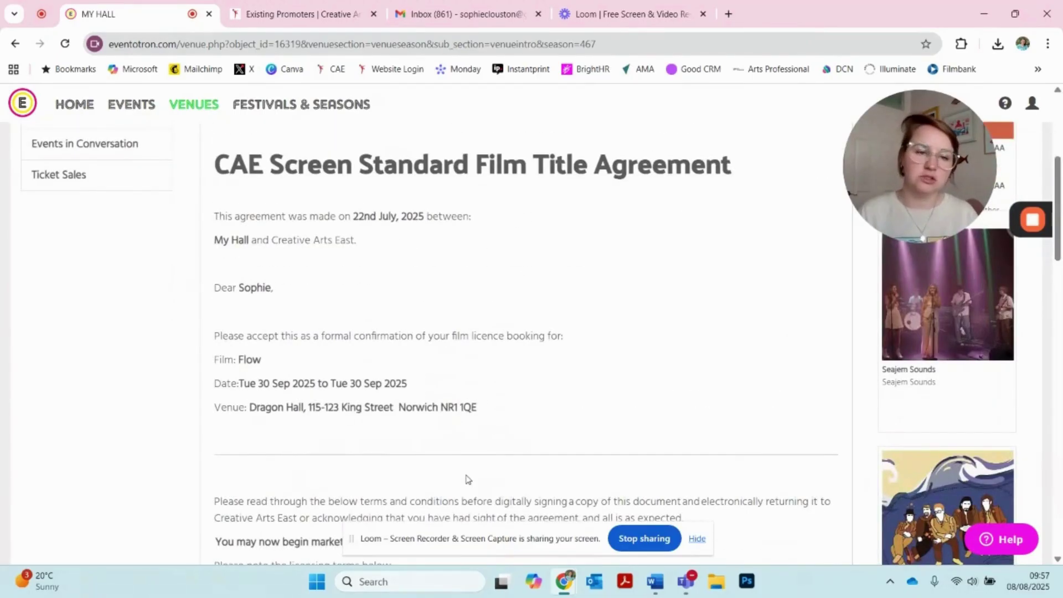
{"action": "scroll", "coordinate": [475, 407], "scroll_direction": "up", "scroll_amount": 5}
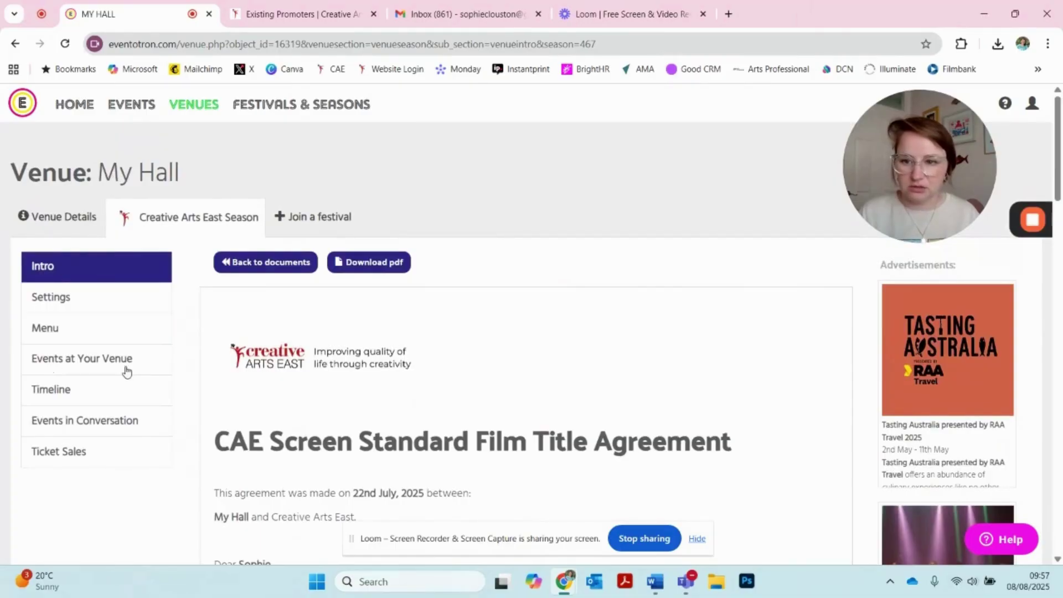
{"action": "left_click", "coordinate": [251, 266]}
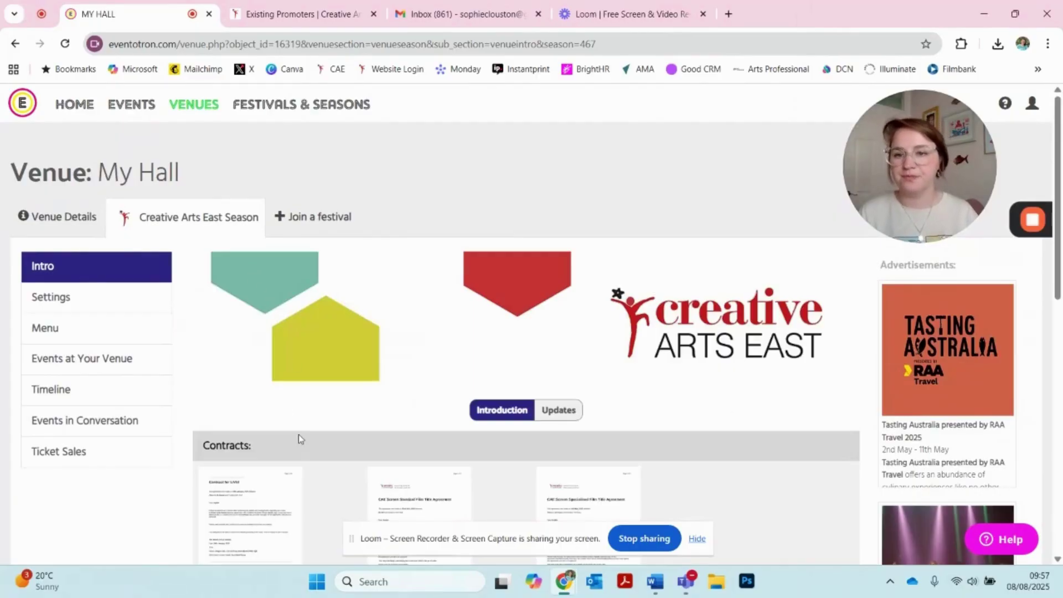